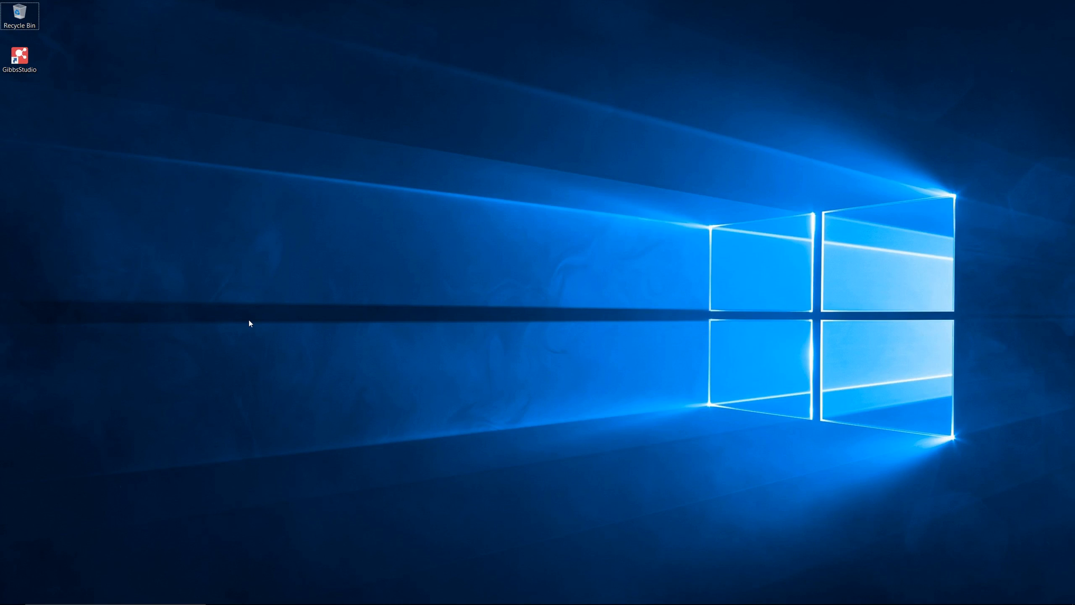
- Switch to the browser and review Example 11 in the PHREEQC manual, examining its description, input file listing and Figure 12 plots
key("alt+Tab")
key("alt+Tab")
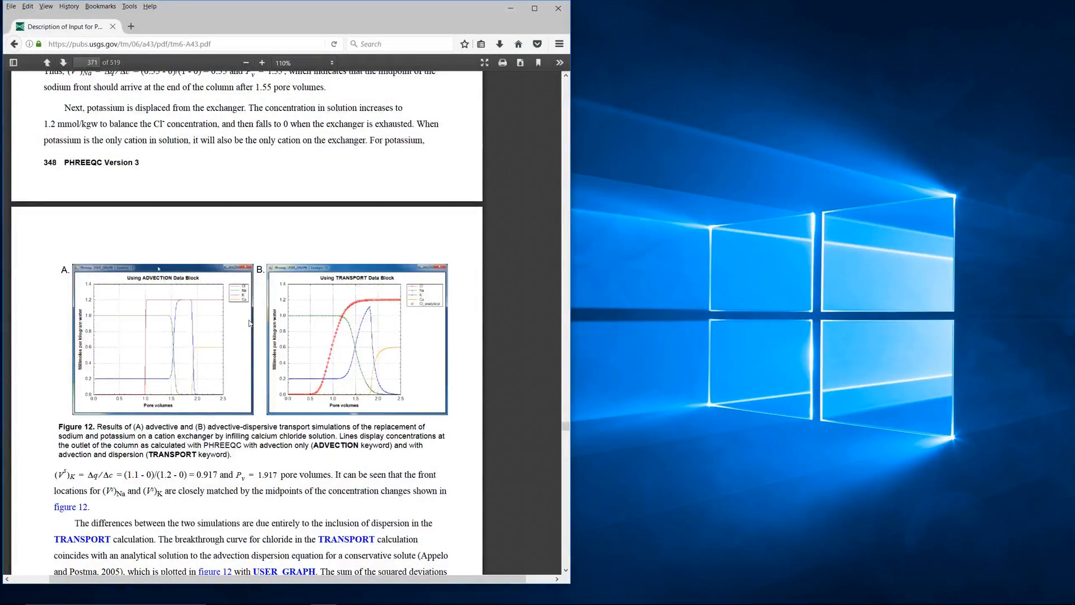
scroll(249, 323, "up", 20)
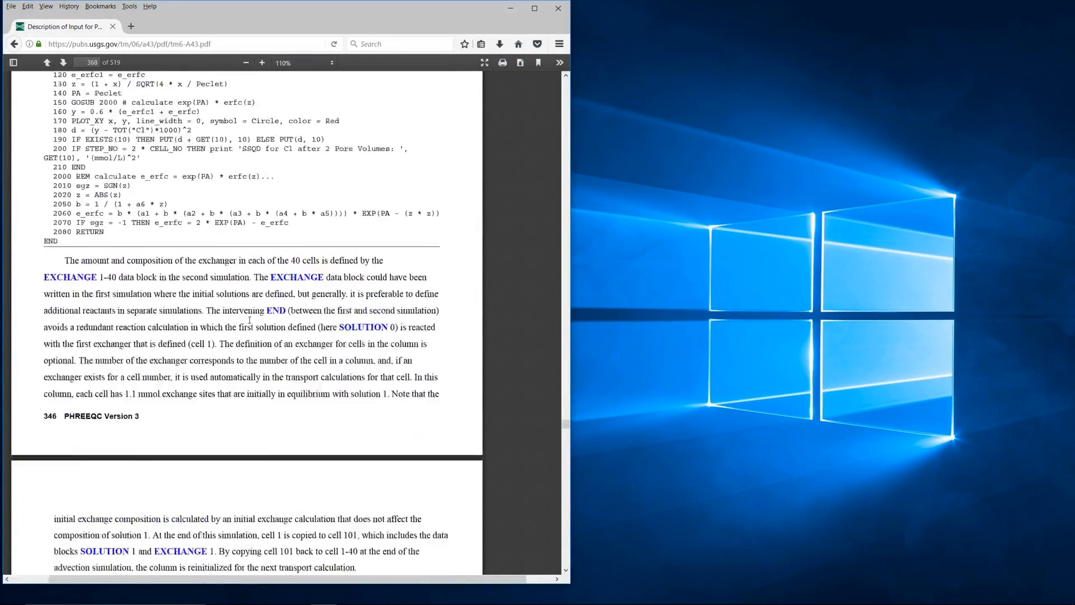
scroll(250, 324, "up", 10)
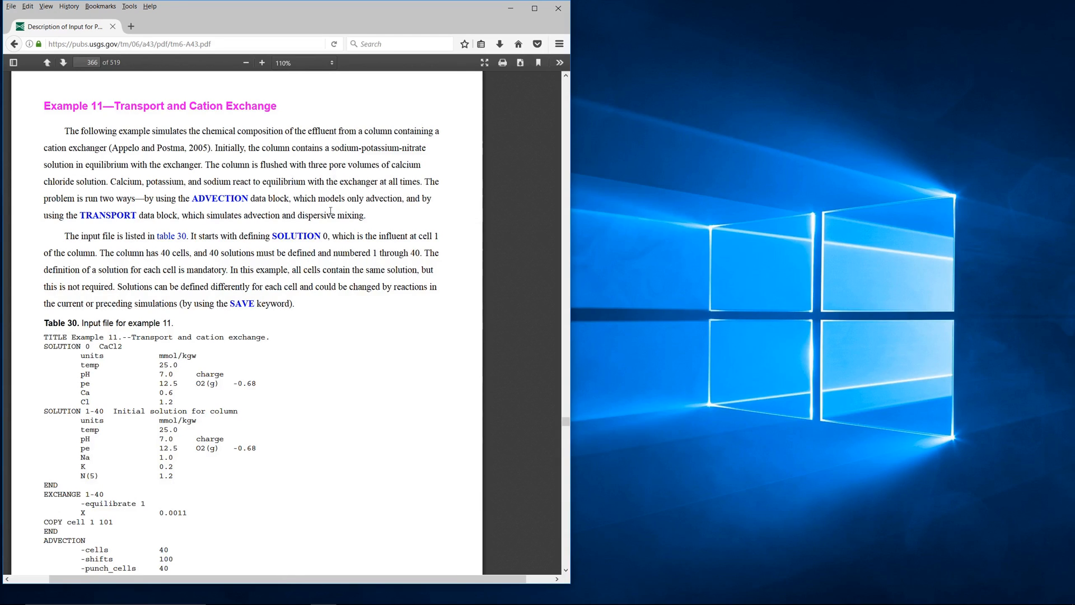
scroll(371, 402, "down", 2)
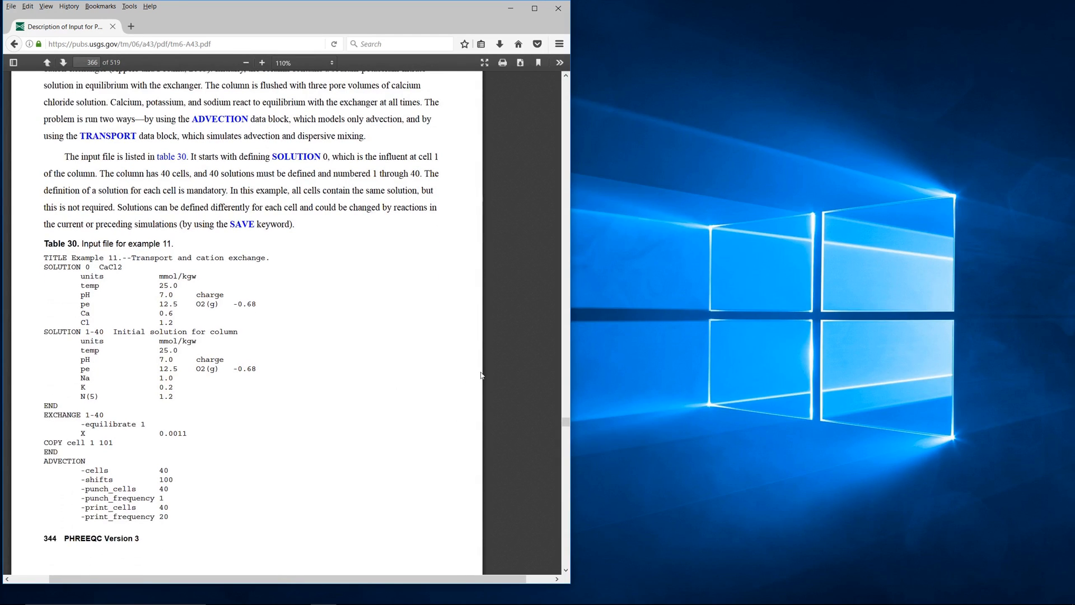
scroll(396, 417, "down", 15)
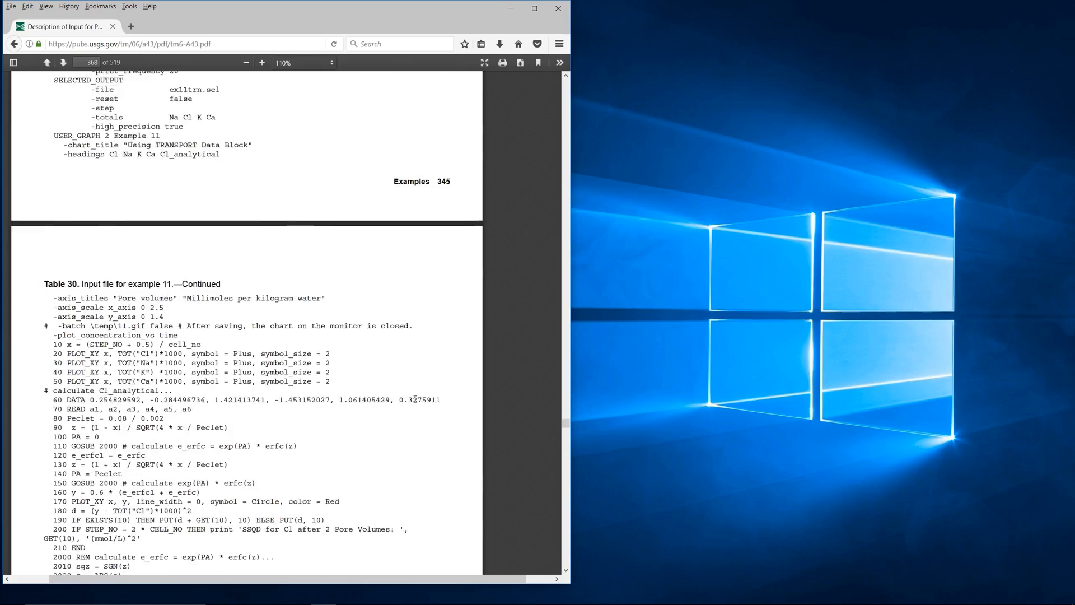
scroll(416, 402, "down", 20)
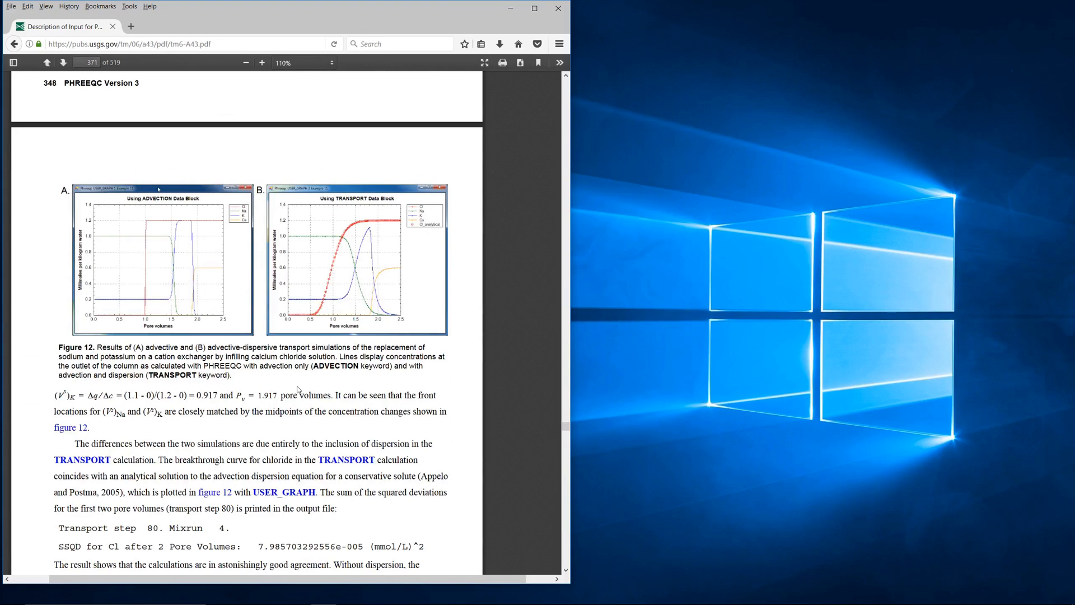
left_click(511, 8)
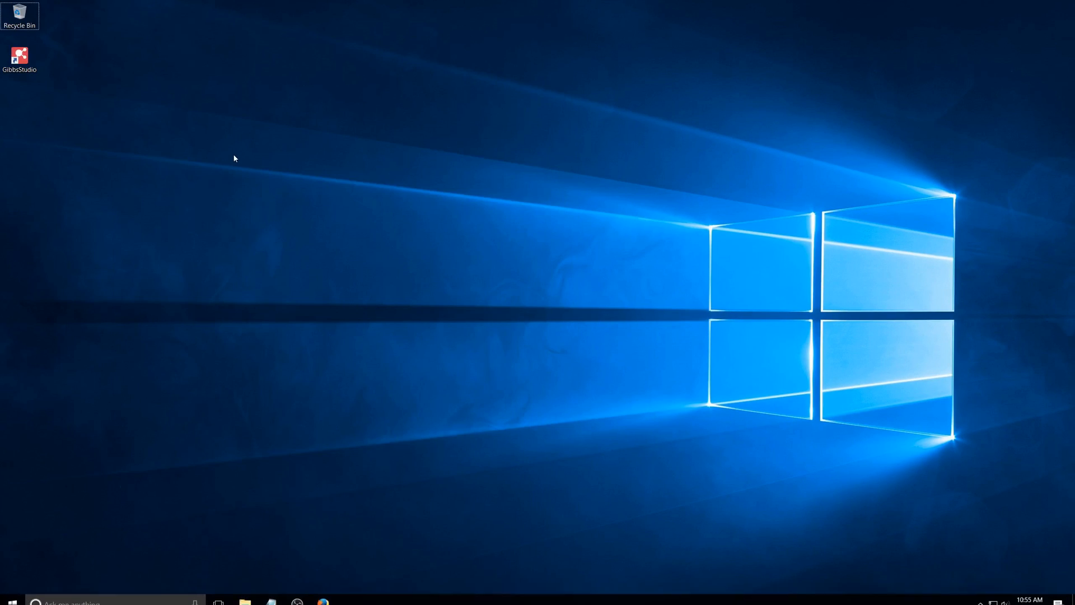
- Launch GibbsStudio in a maximized window, create a new project and expand its whole model tree
double_click(19, 60)
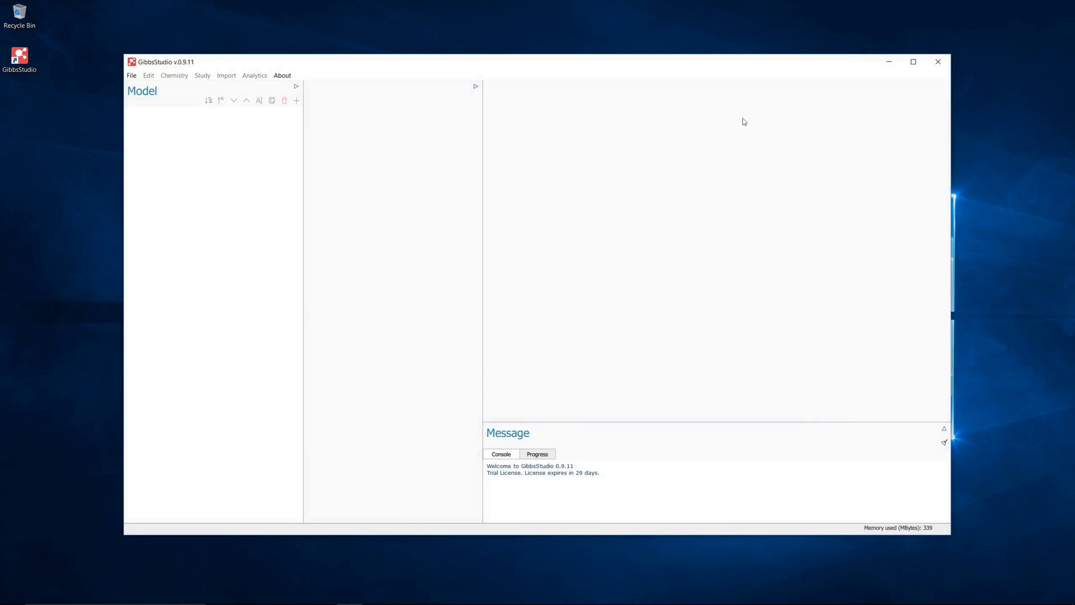
left_click(913, 62)
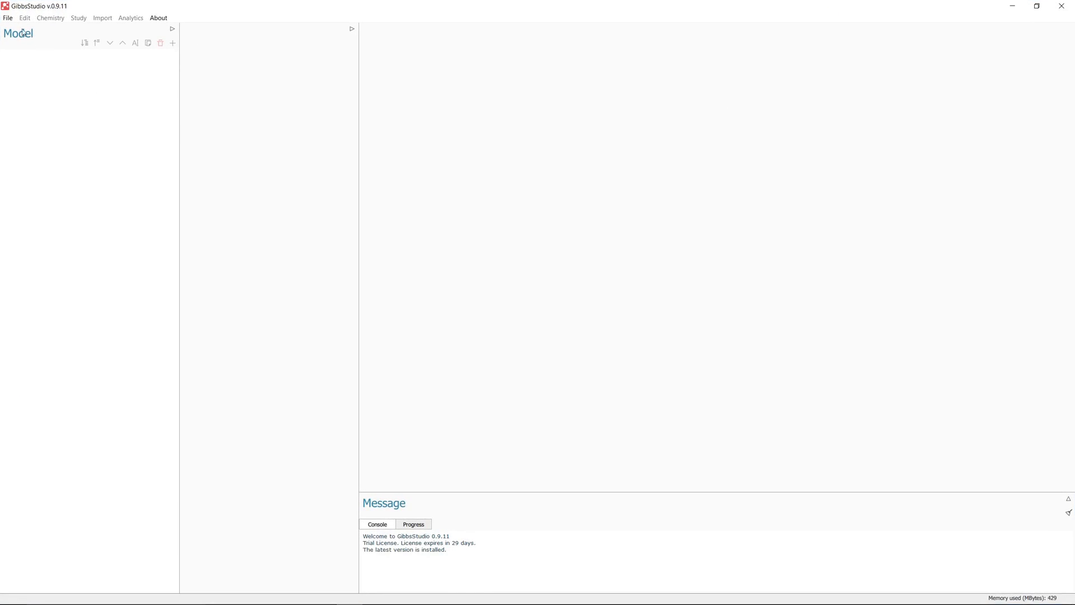
left_click(8, 18)
left_click(8, 18)
left_click(8, 18)
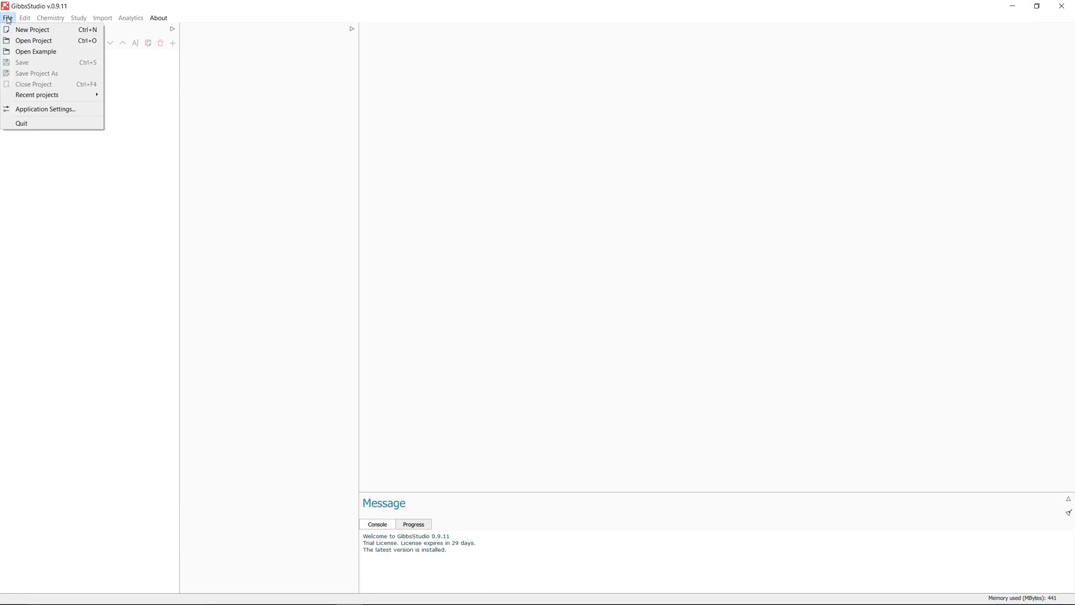
left_click(10, 31)
left_click(85, 43)
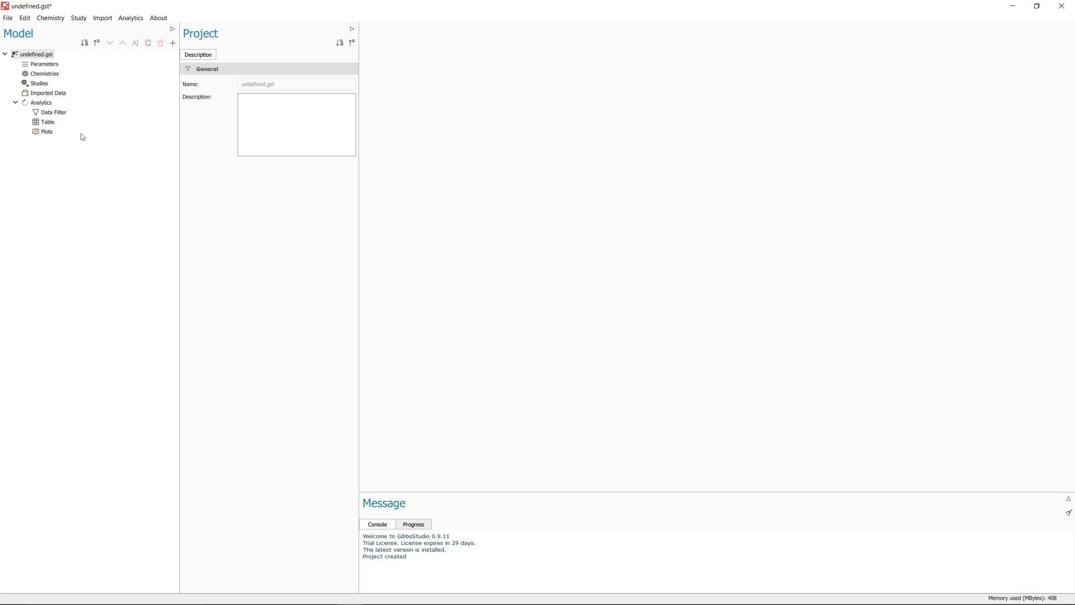
- Add a Phreeqc chemistry to the project and create an imported database under it
left_click(49, 75)
right_click(49, 76)
left_click(74, 82)
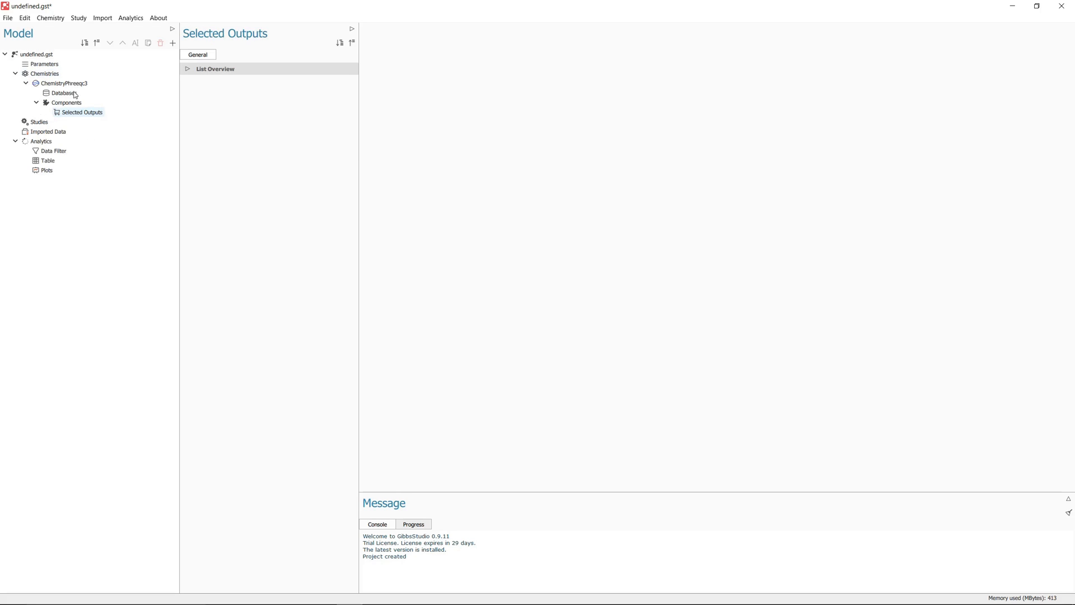
right_click(71, 93)
left_click(101, 100)
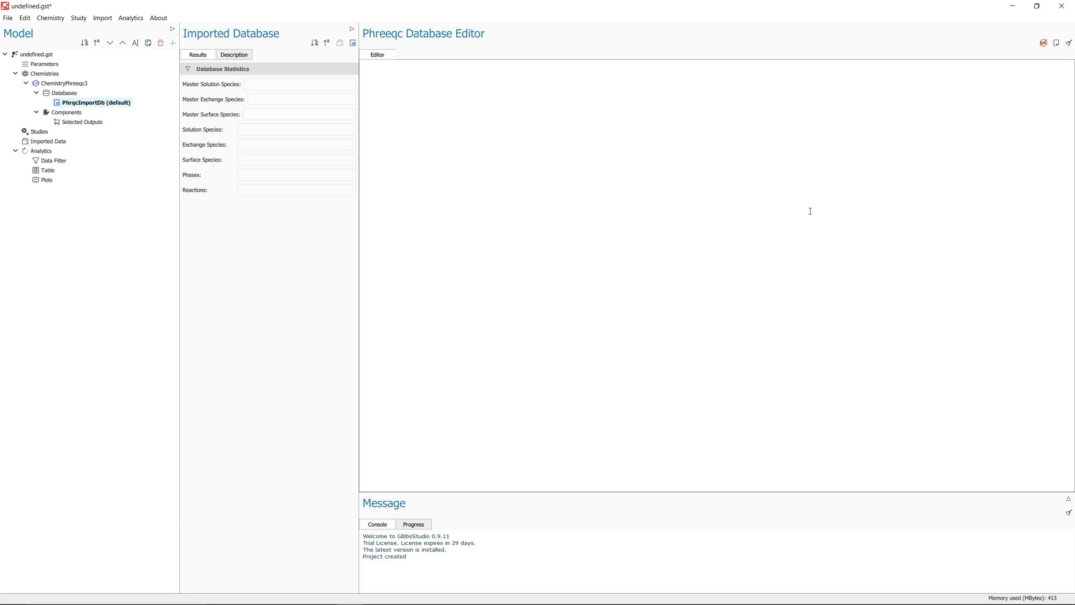
- Load phreeqc.dat from the Documents database folder into the database editor and import it
left_click(1056, 44)
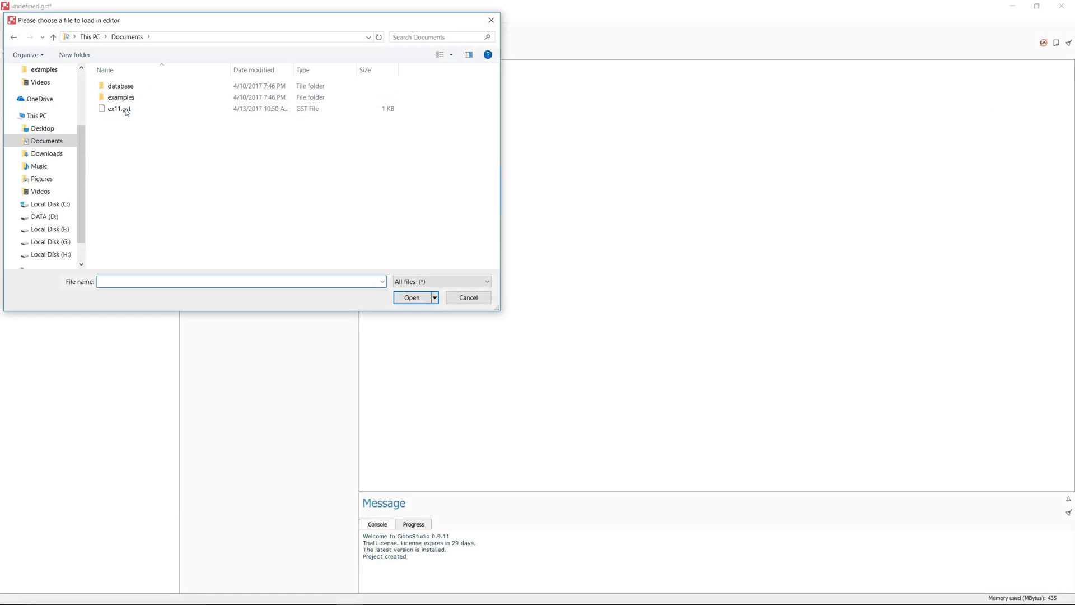
double_click(121, 86)
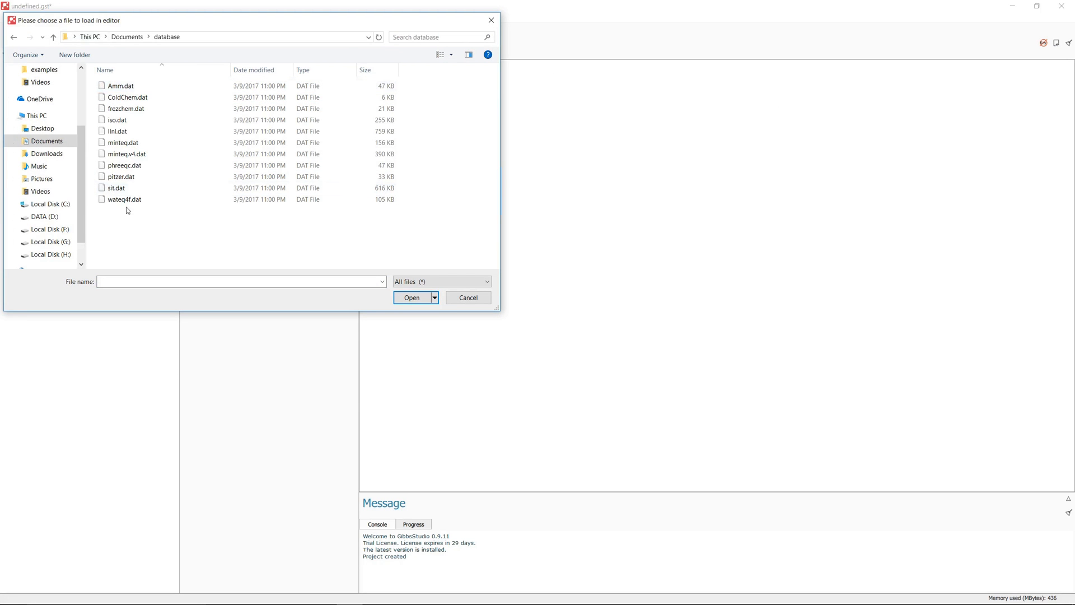
double_click(135, 166)
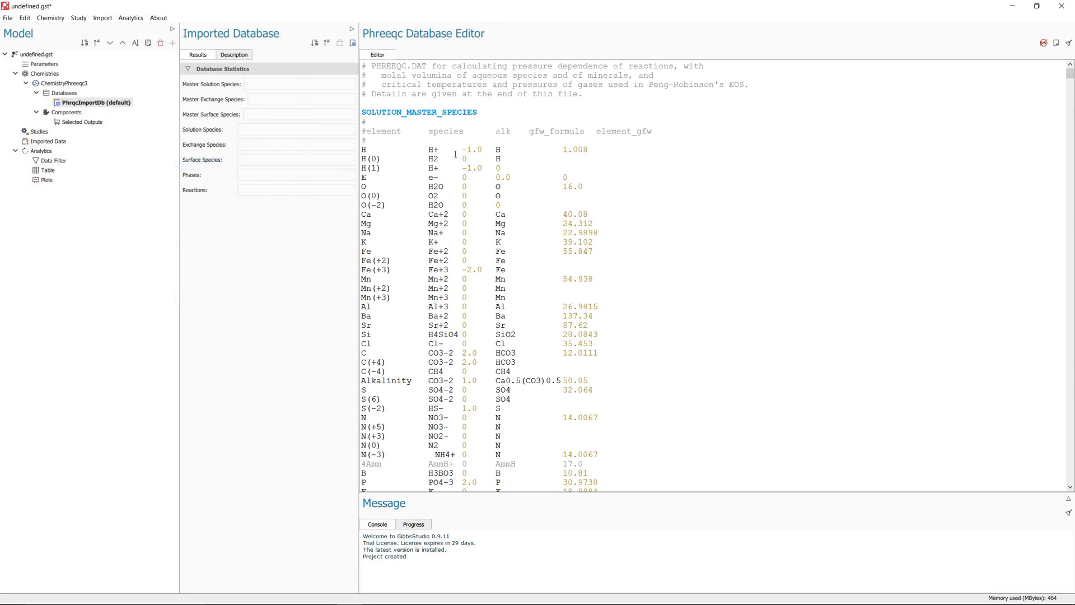
left_click(353, 44)
- Add a selected output to the chemistry's components and include the general items pe, pH and temperature
left_click(81, 122)
right_click(76, 123)
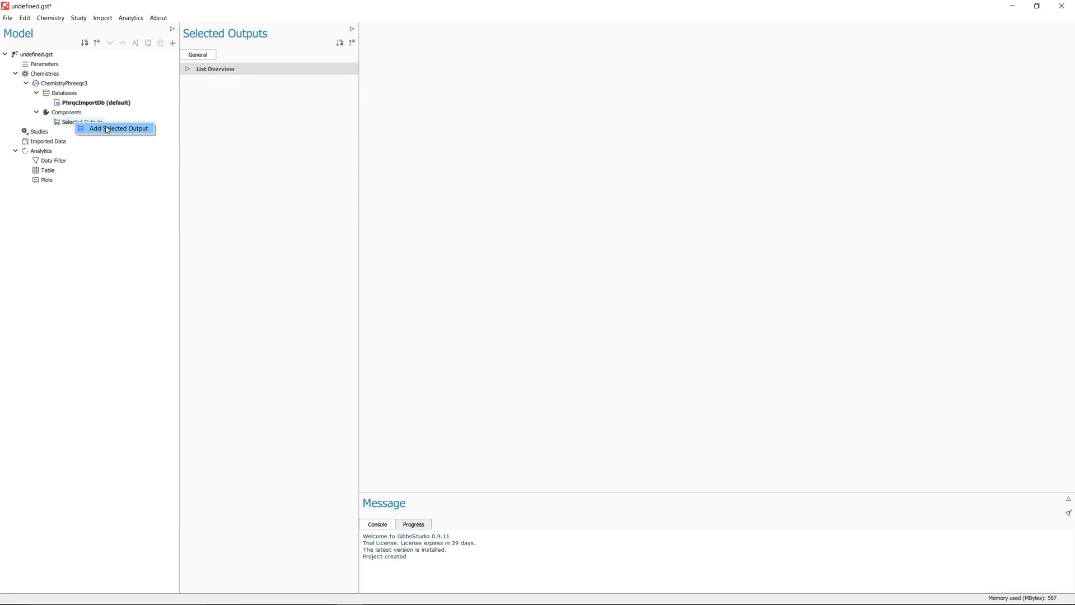
left_click(107, 128)
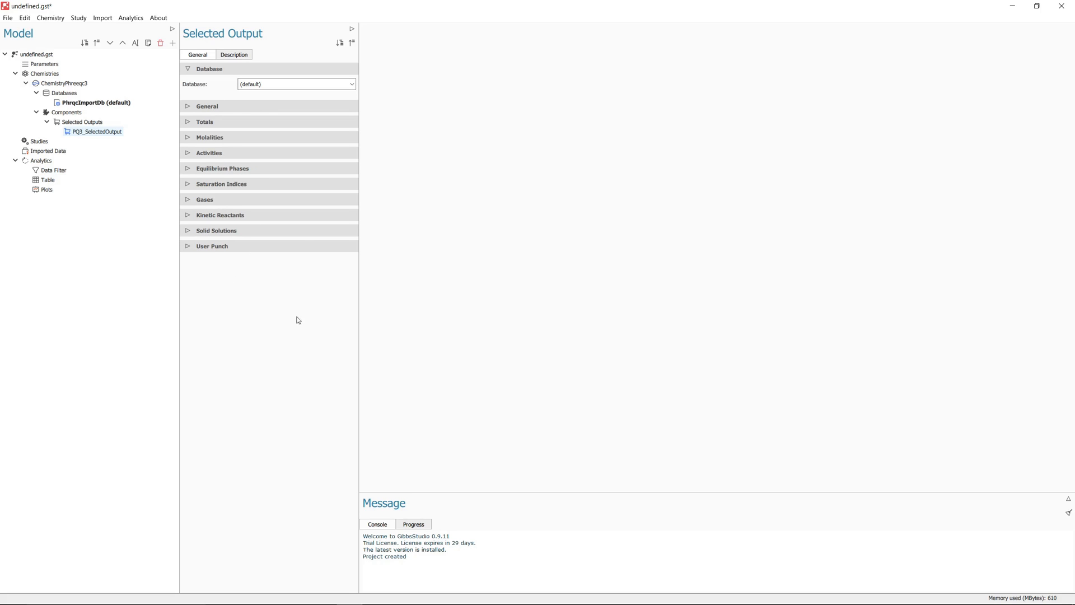
left_click(187, 106)
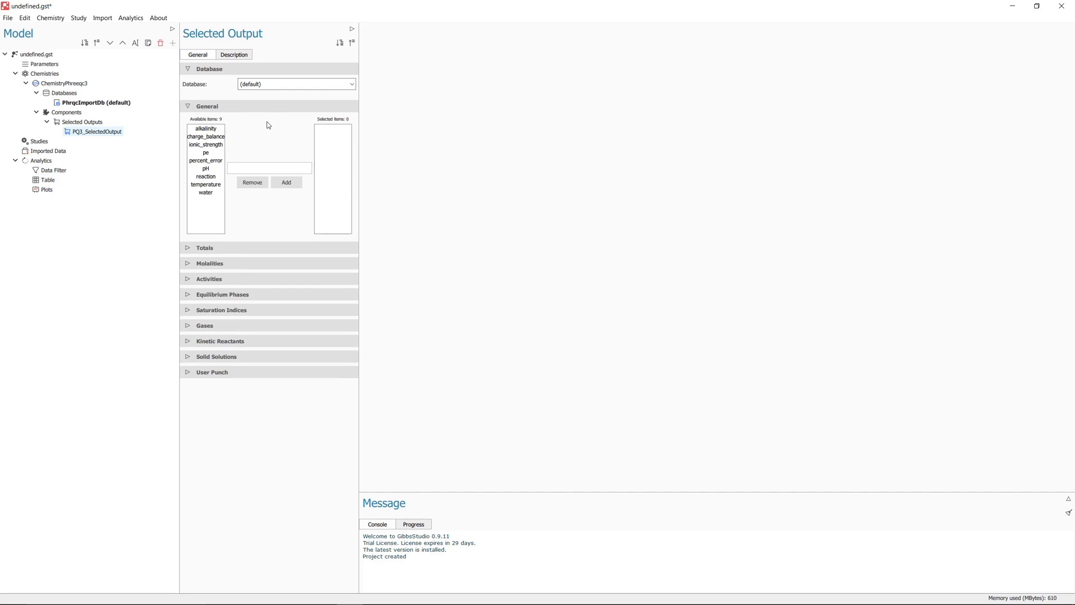
left_click(218, 153)
left_click(206, 169, "ctrl")
left_click(210, 185, "ctrl")
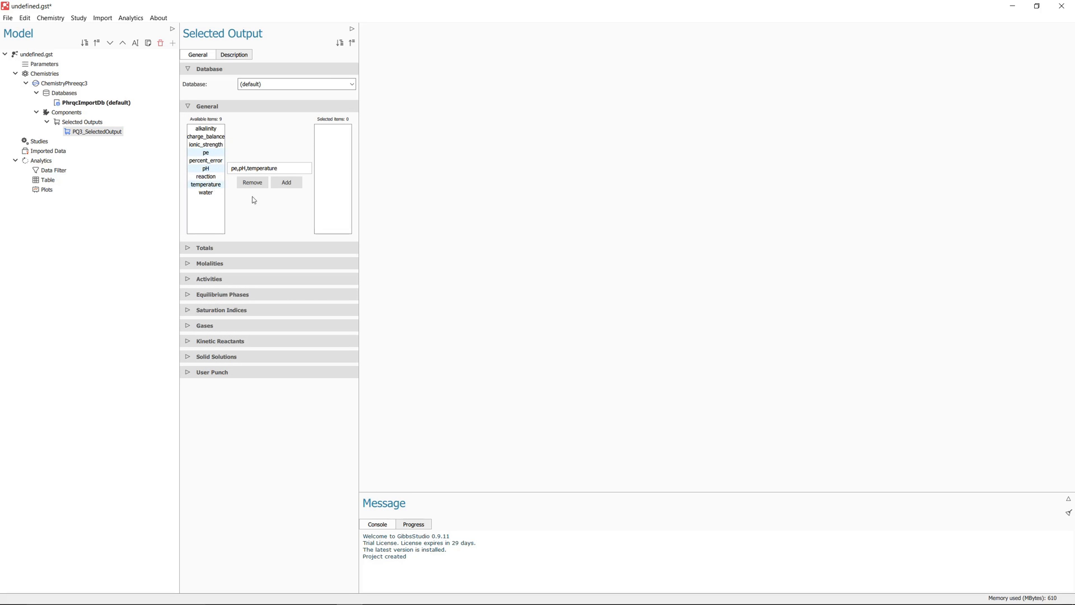
left_click(286, 183)
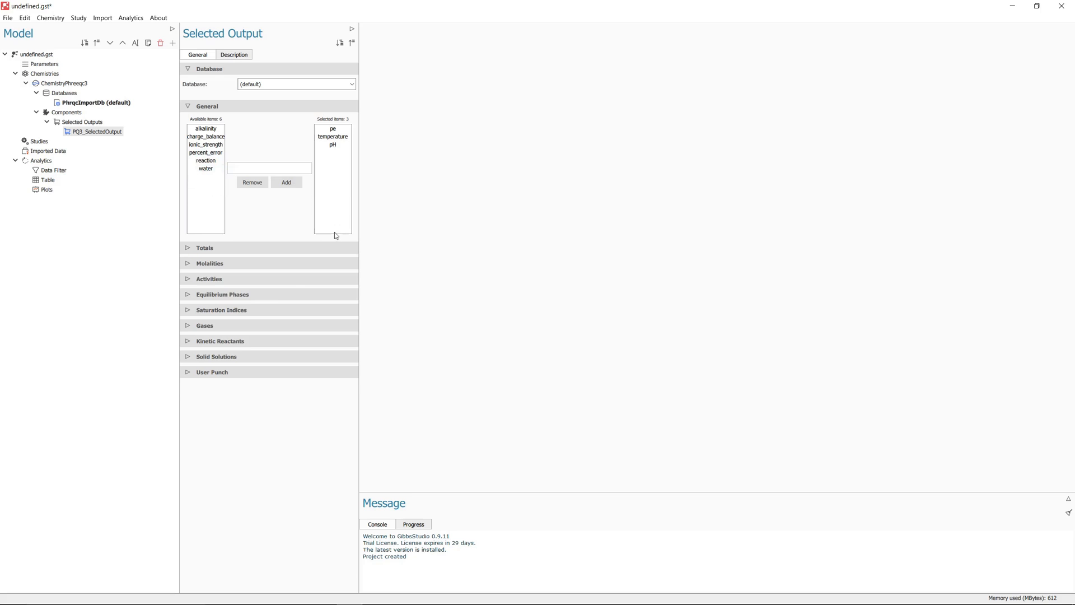
- Add the totals of Cl, Na, K and Ca to the selected output
left_click(187, 248)
left_click(247, 307)
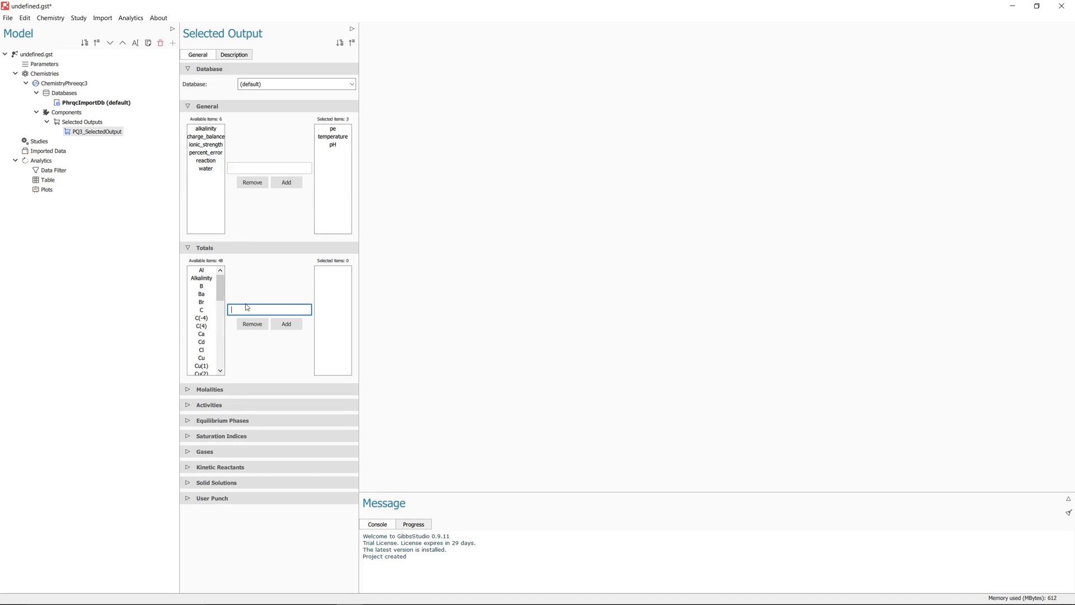
type("Cl,Na,K,Ca")
left_click(301, 325)
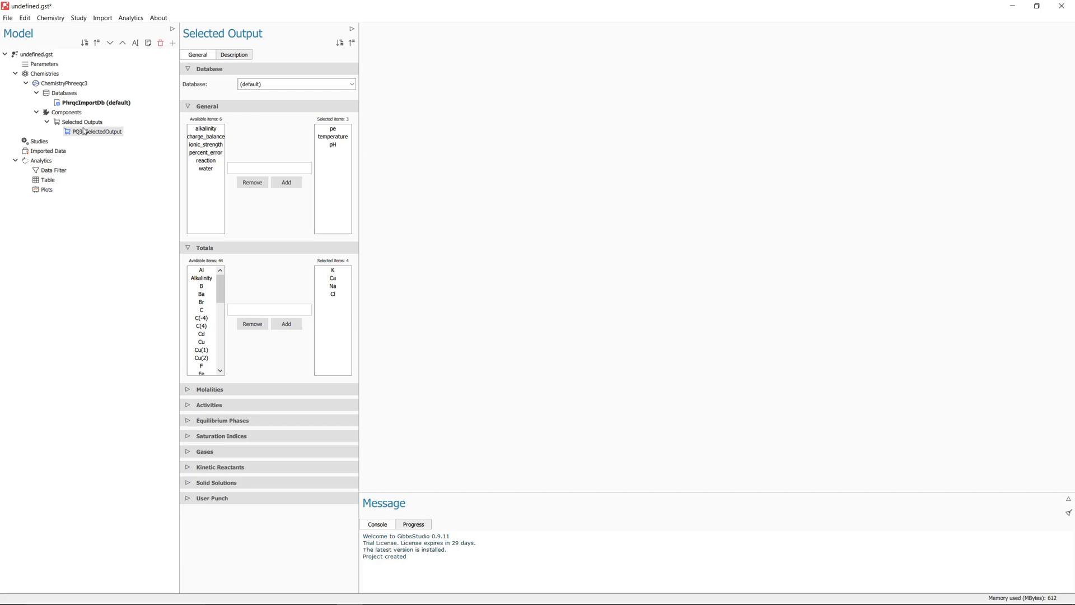
- Add a non-parametric Phreeqc study to the project's studies
left_click(46, 143)
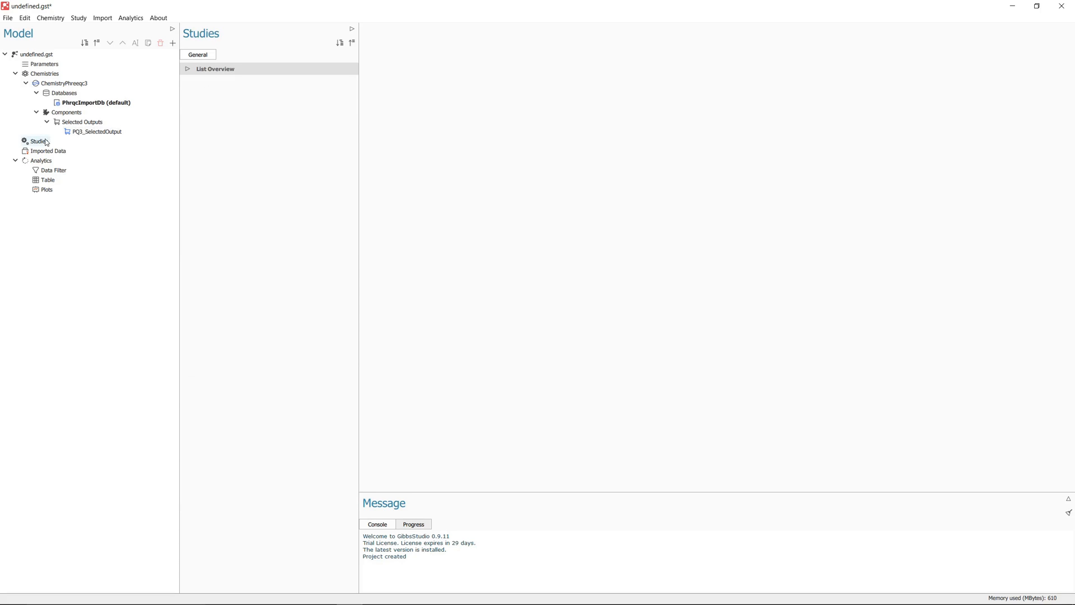
right_click(47, 141)
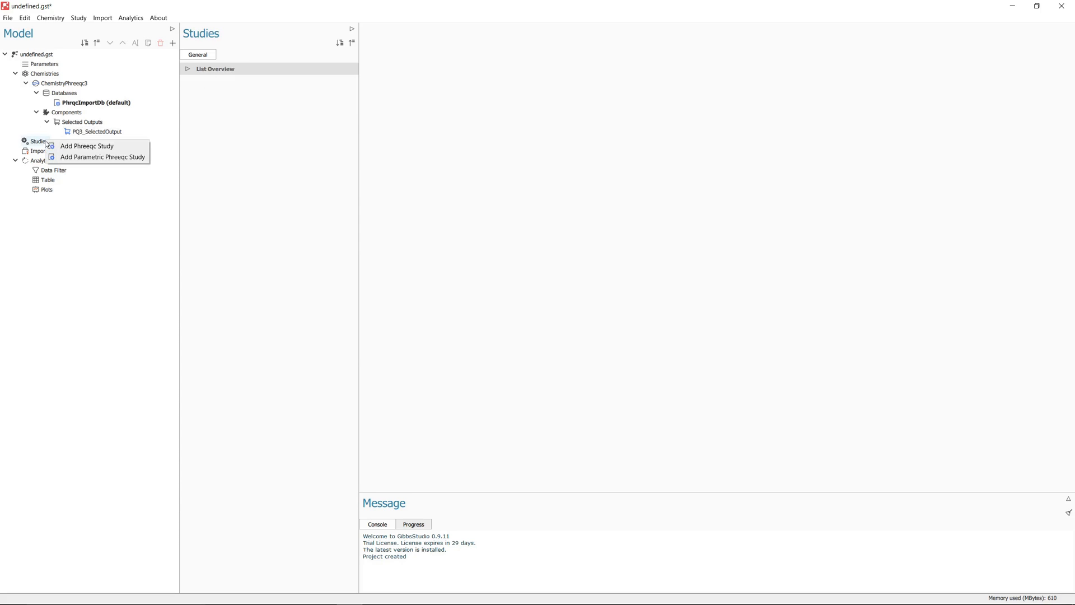
left_click(74, 147)
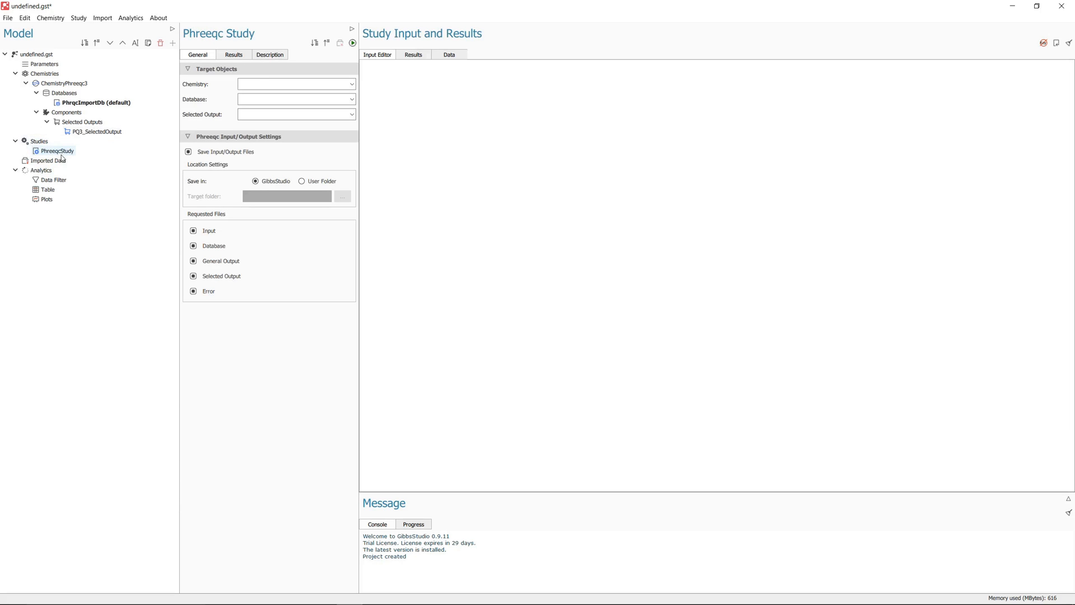
- Set the study's target objects to chemistry ChemistryPhreeqc3, database PhrqcImportDb and selected output PQ3_SelectedOutput
left_click(353, 87)
left_click(310, 106)
left_click(348, 102)
left_click(317, 118)
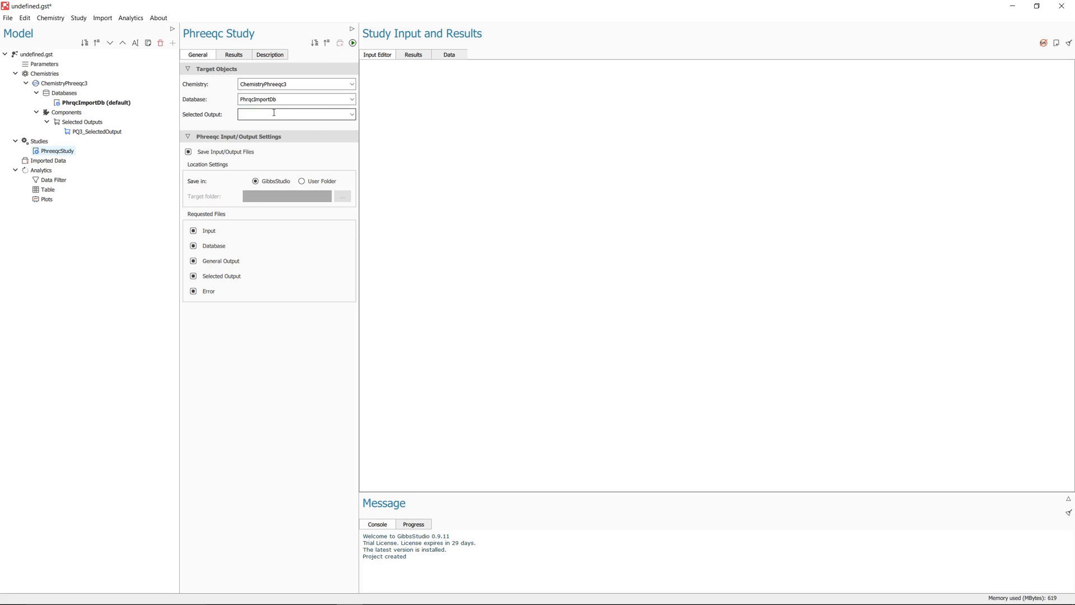
left_click(352, 114)
left_click(298, 134)
- Load the Example 11 input file from the Documents examples folder into the study's input editor
left_click(1056, 43)
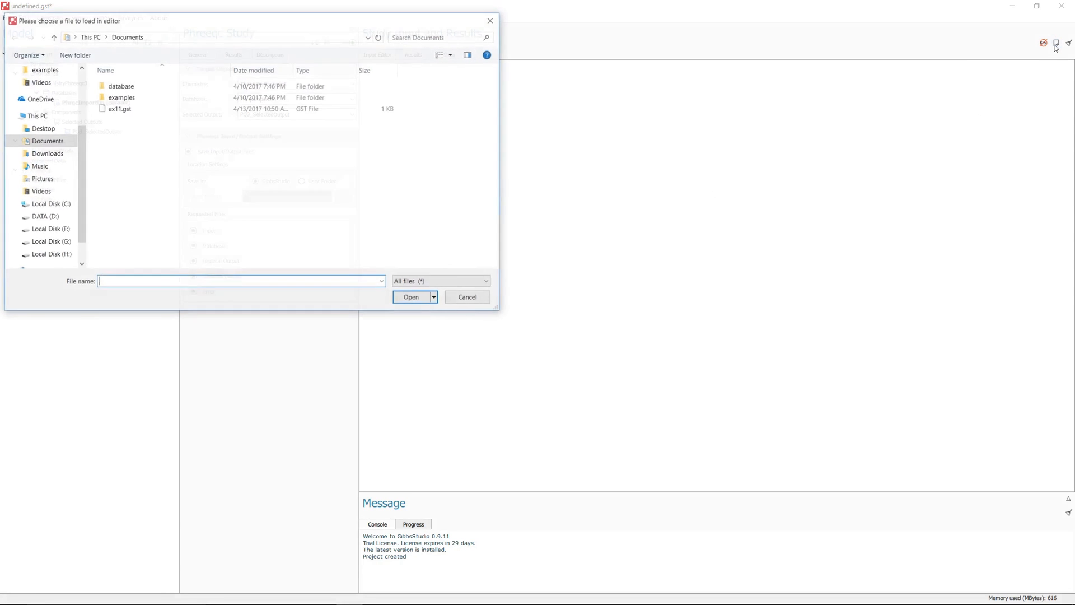
double_click(121, 97)
double_click(120, 233)
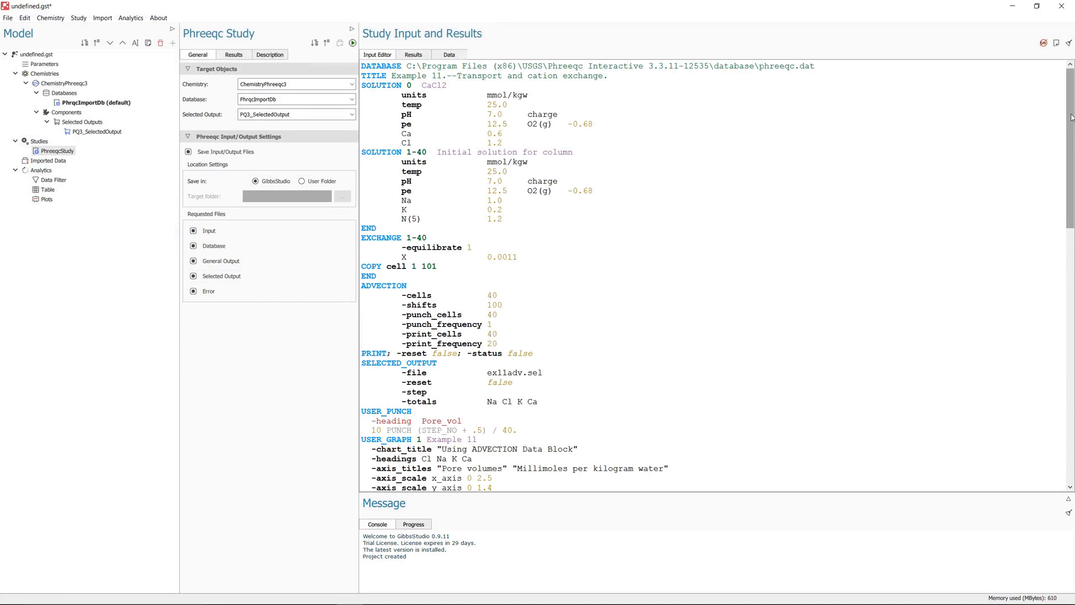
- Remove the keywords GibbsStudio does not use, such as DATABASE, SELECTED_OUTPUT and USER_GRAPH, from the study's input text
left_click_drag(1071, 117, 1035, 374)
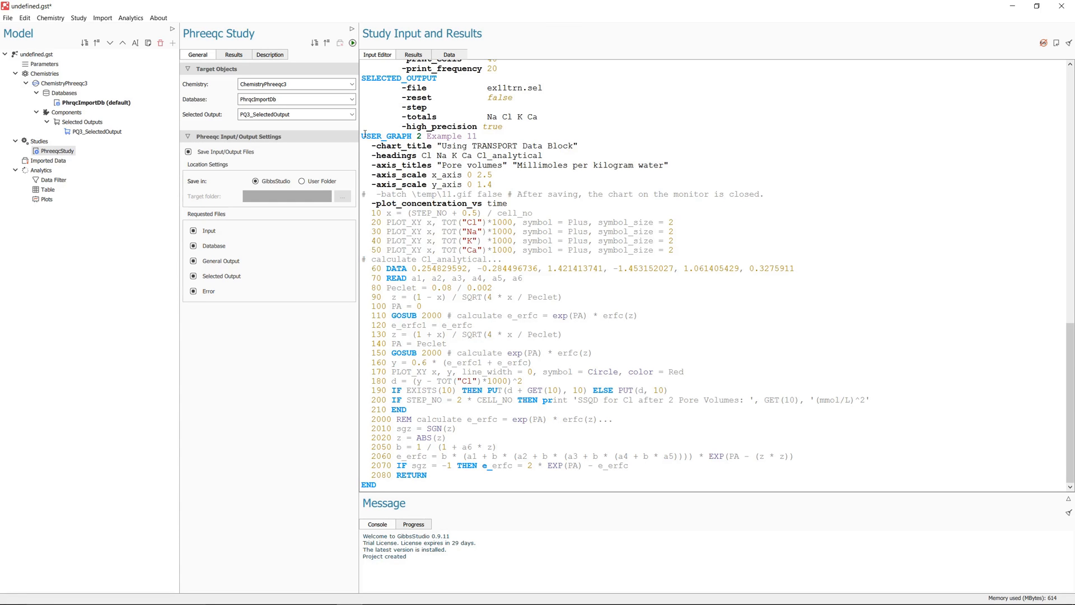
left_click_drag(364, 135, 448, 344)
scroll(392, 168, "up", 2)
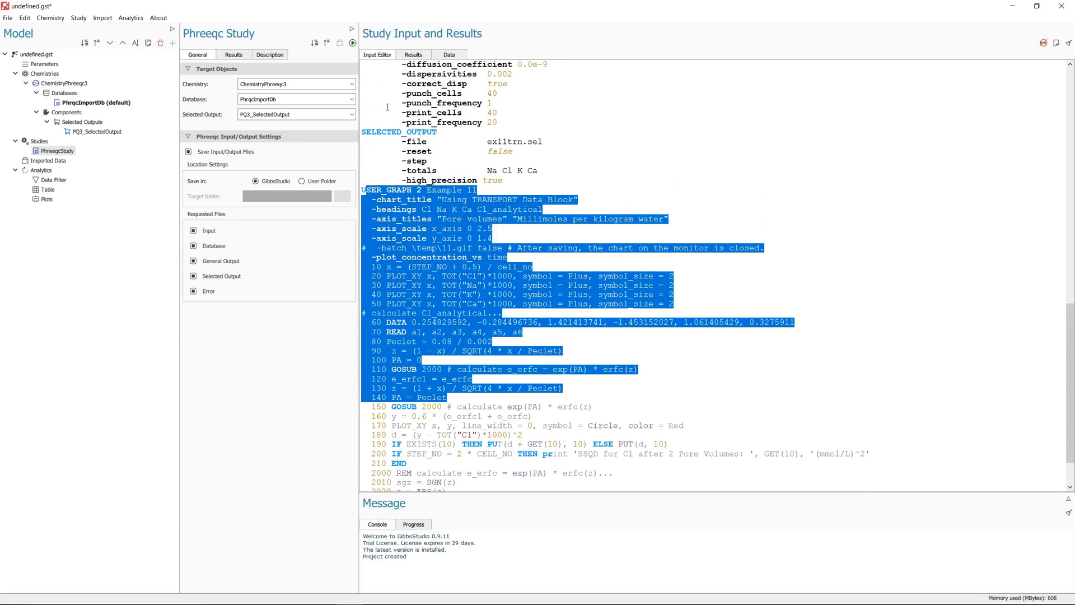
left_click_drag(376, 133, 478, 180)
left_click_drag(1070, 337, 1062, 95)
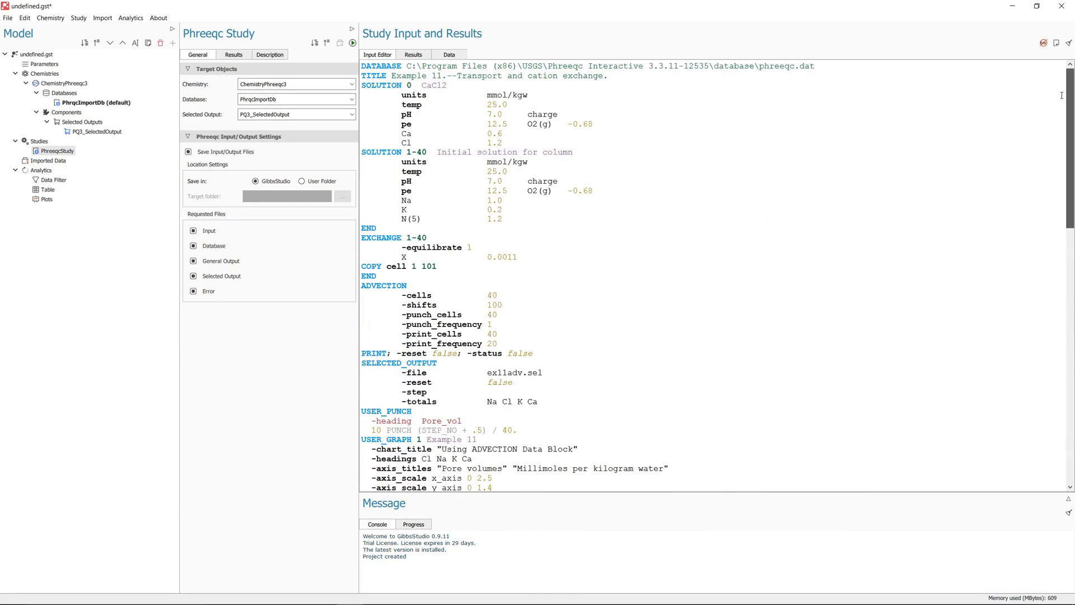
left_click_drag(379, 67, 410, 66)
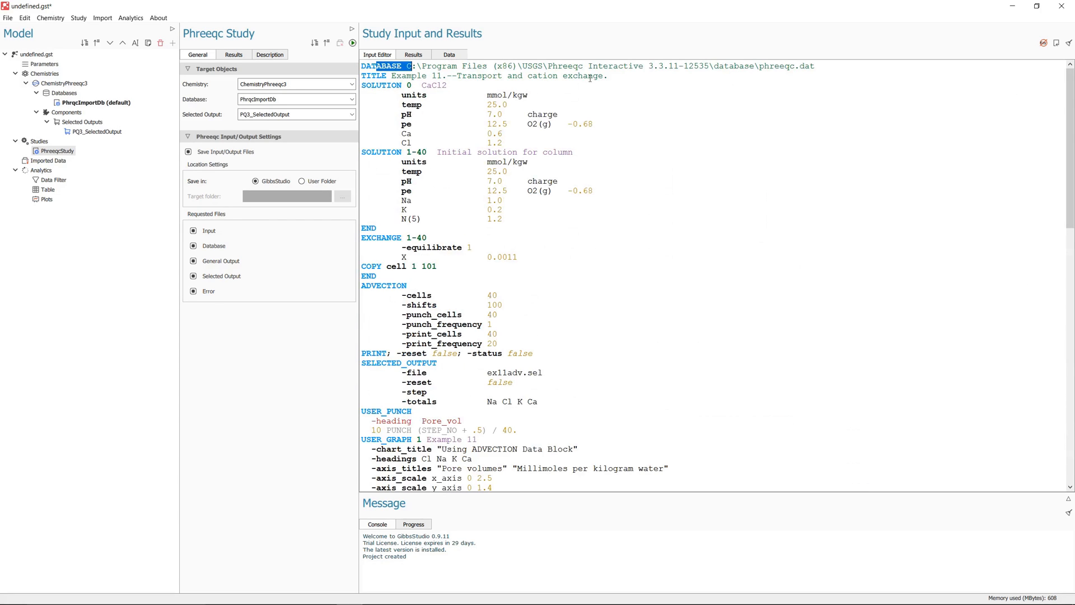
left_click(696, 94)
left_click(1043, 45)
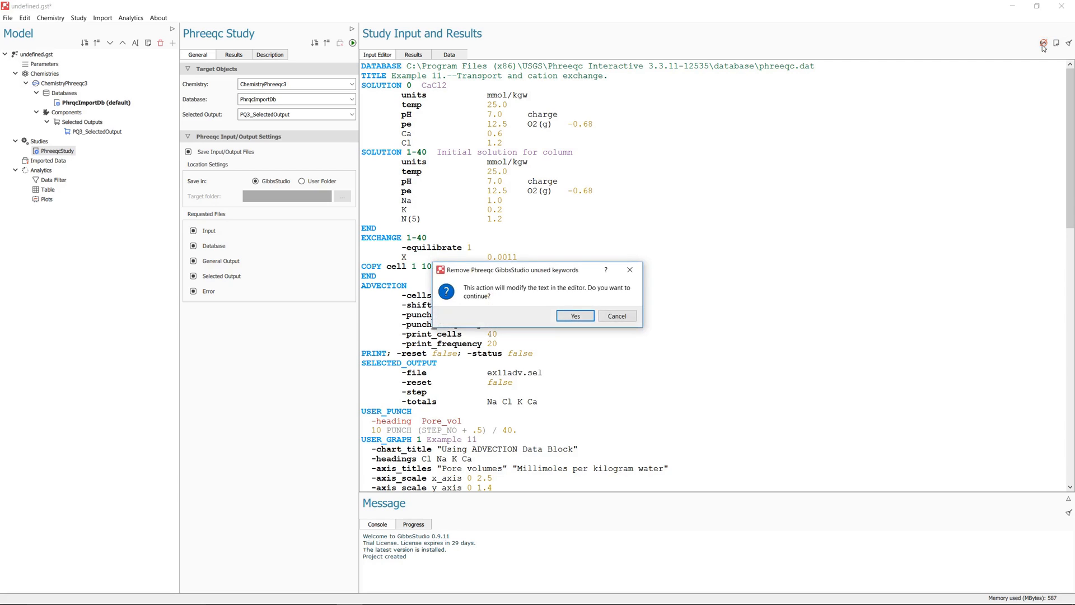
left_click(575, 317)
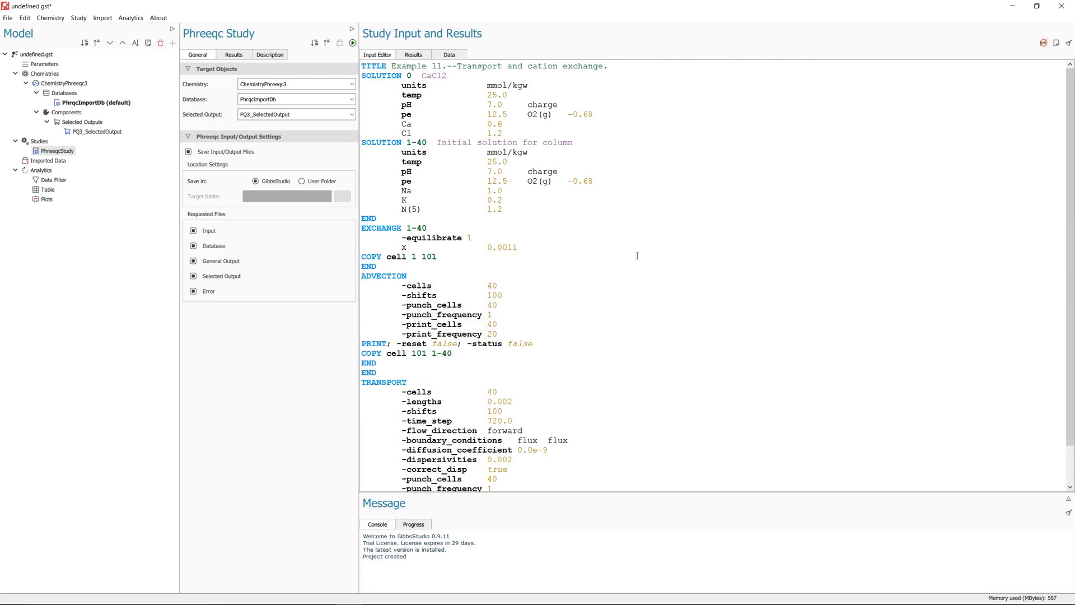
- Review the SOLUTION, EXCHANGE, ADVECTION and TRANSPORT blocks in the study's input text
left_click_drag(1071, 124, 1064, 89)
left_click_drag(362, 75, 568, 214)
left_click(444, 254)
left_click_drag(369, 230, 454, 259)
left_click_drag(372, 276, 452, 354)
left_click_drag(379, 384, 534, 504)
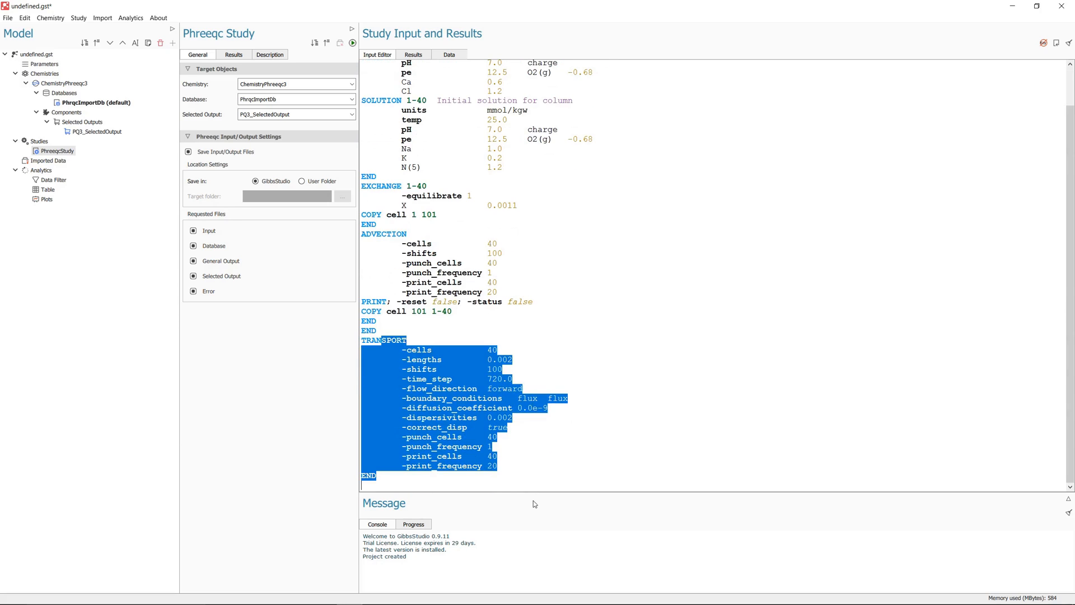
left_click(557, 466)
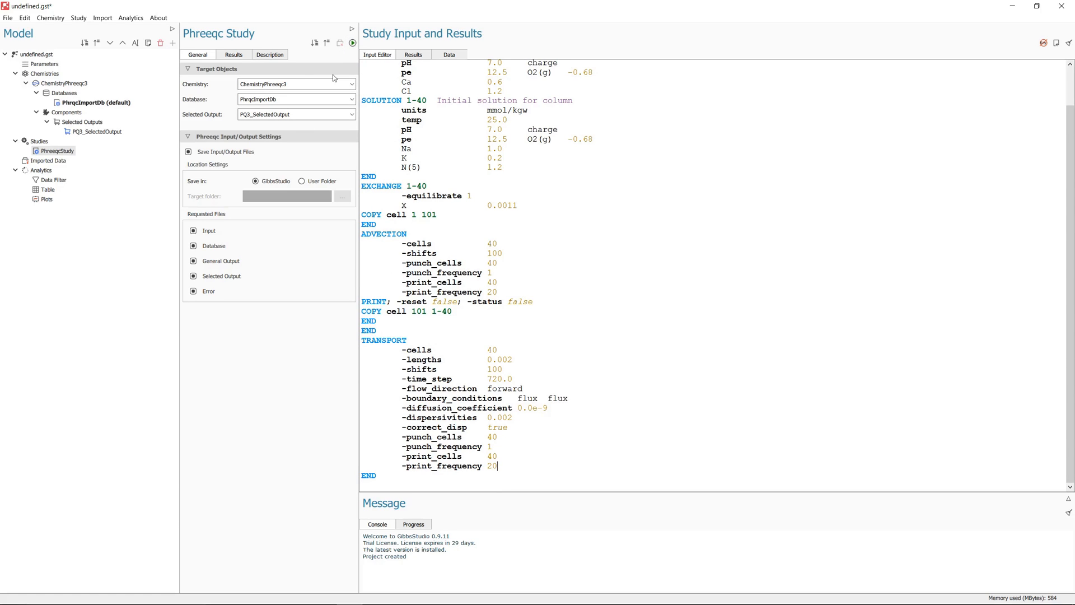
- Compute the Phreeqc study and look through its tabulated output data from the first to the last row
left_click(352, 43)
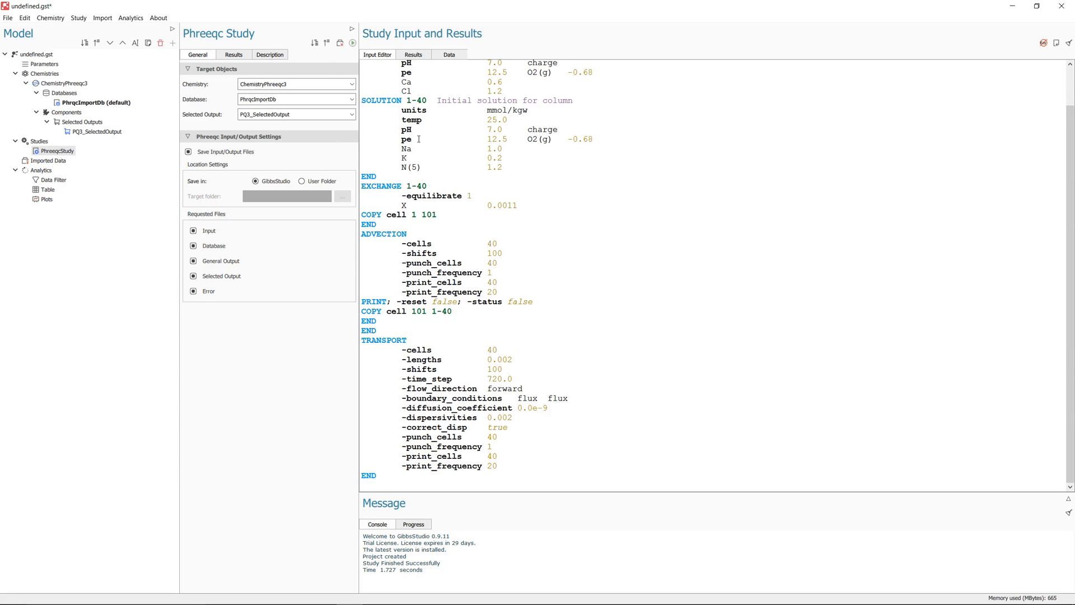
left_click(449, 55)
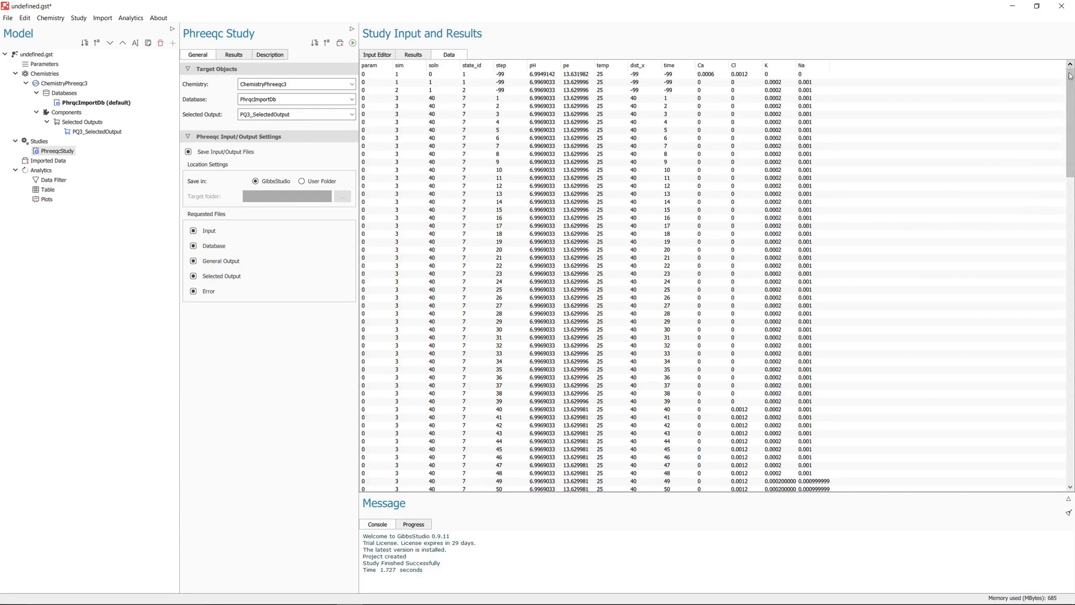
mouse_move(1068, 94)
left_mouse_down()
mouse_move(1058, 397)
mouse_move(1069, 95)
left_mouse_up()
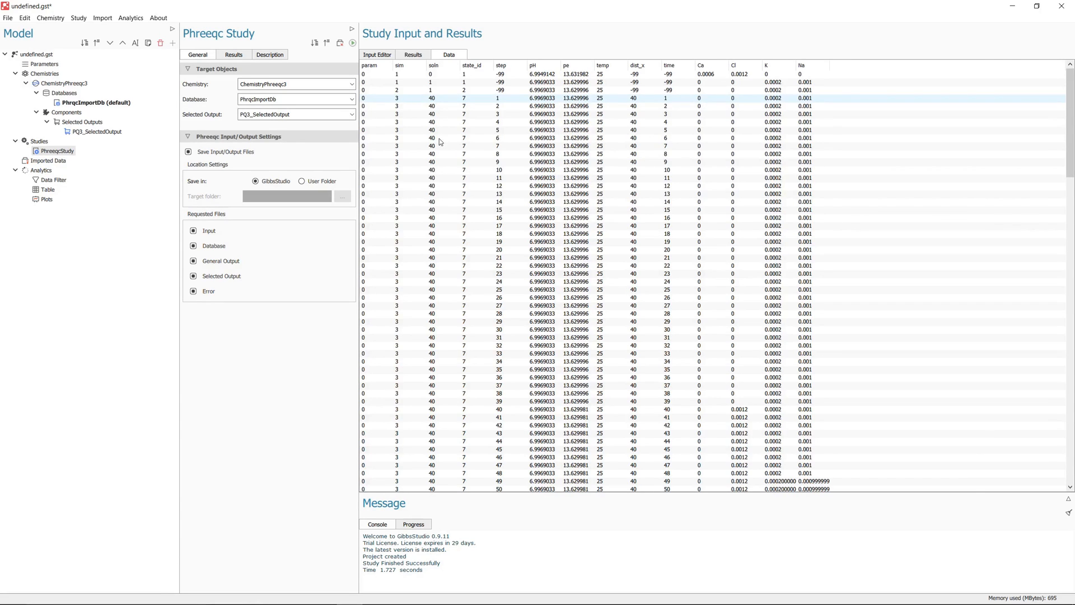
left_click(430, 218)
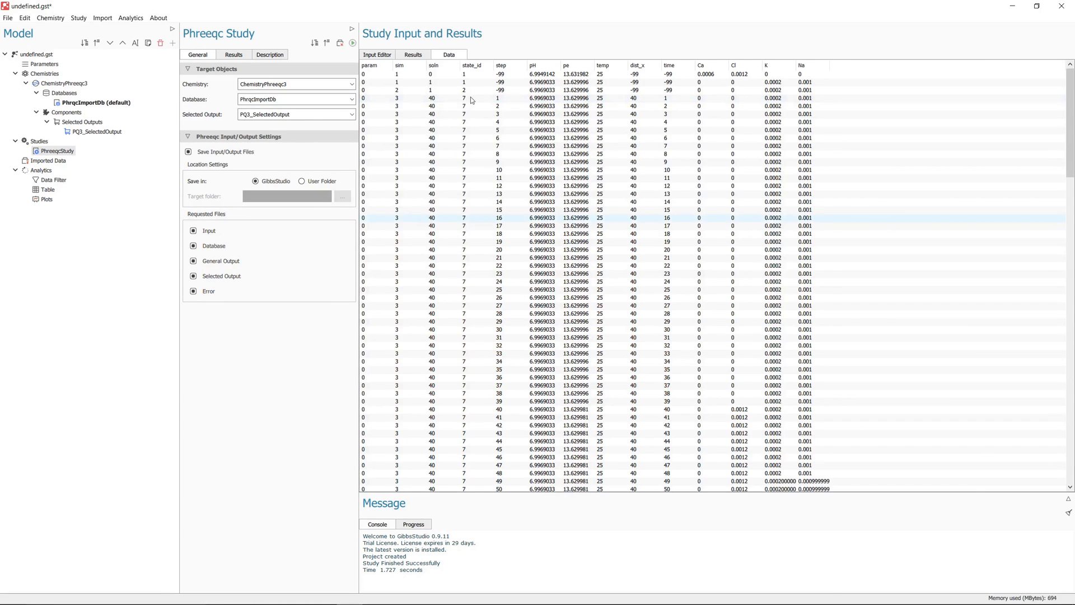
left_click_drag(1070, 138, 1069, 444)
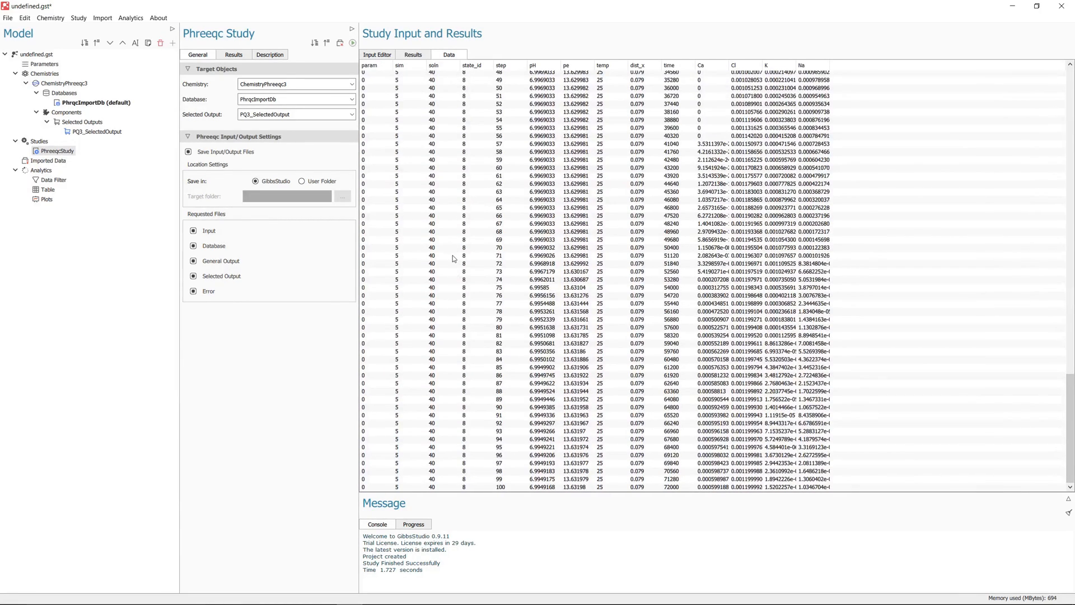
- Check the punch_cells setting of the ADVECTION block in the study's input text
left_click(386, 58)
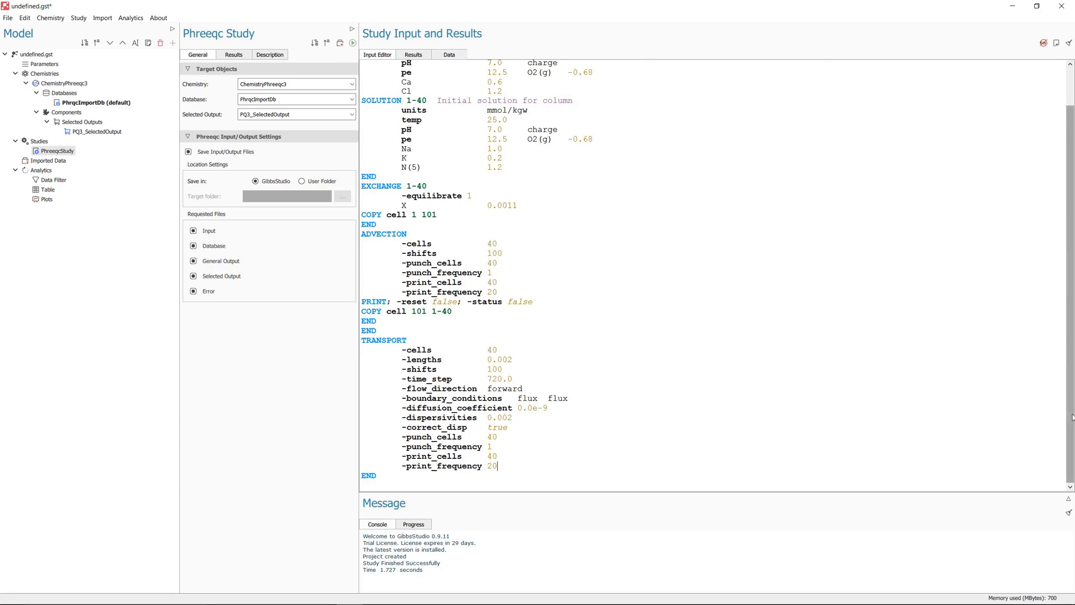
scroll(601, 255, "up", 2)
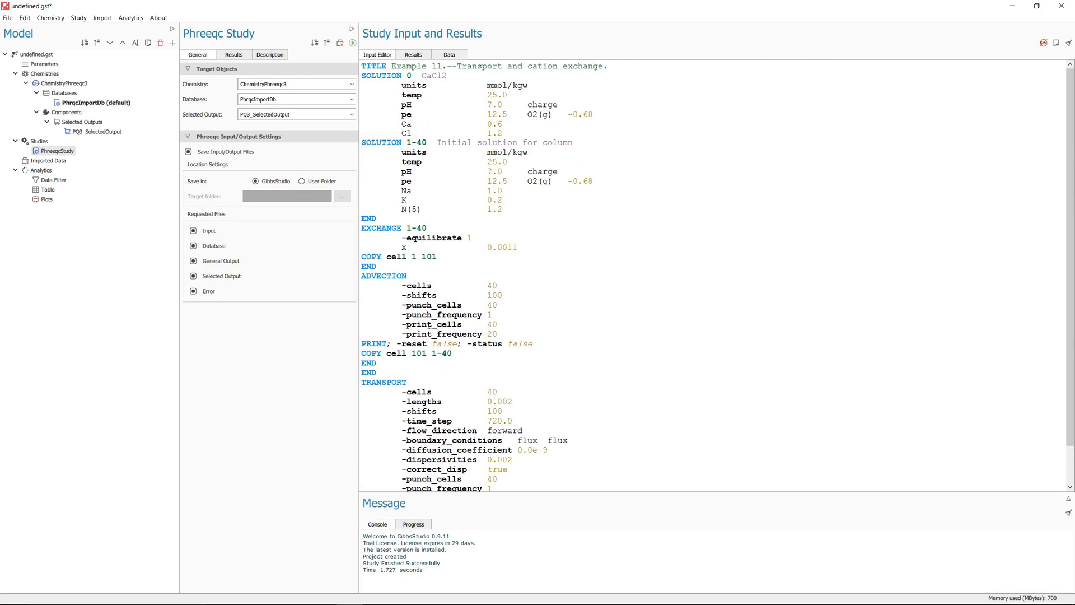
left_click_drag(402, 304, 506, 308)
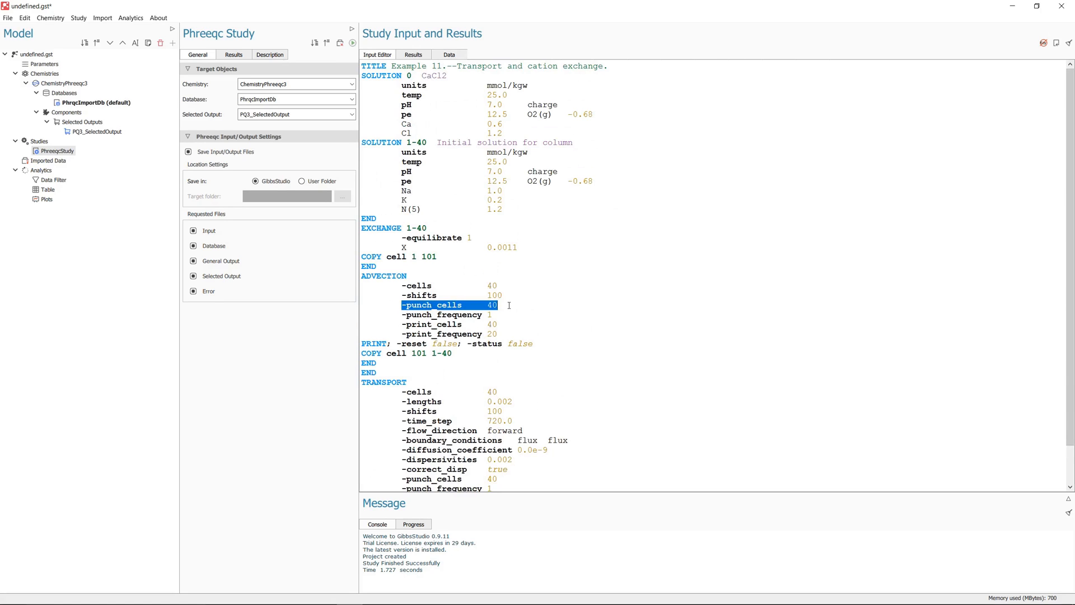
left_click(512, 307)
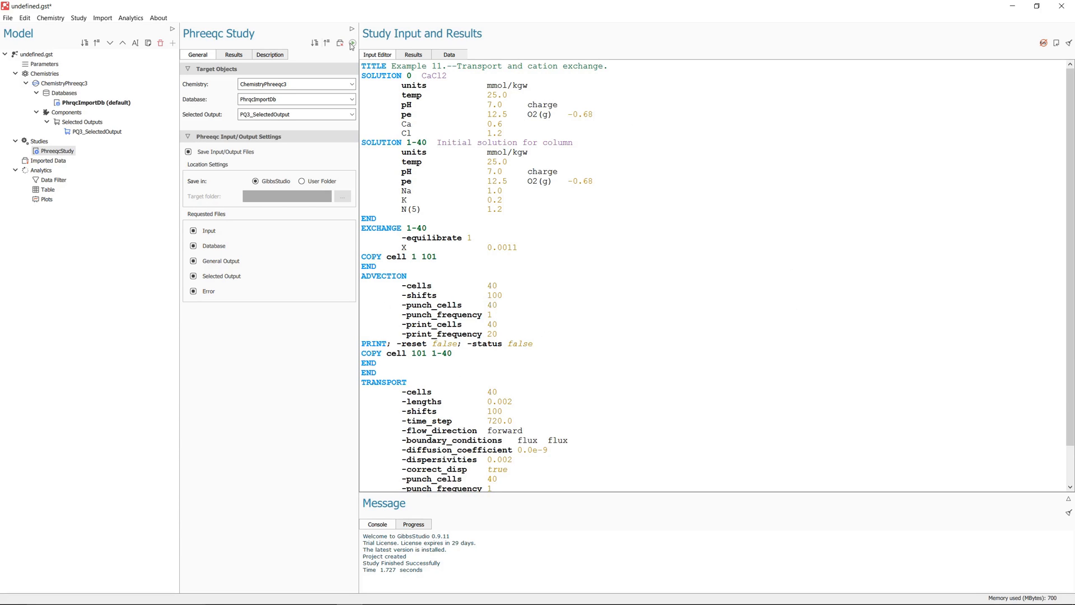
- Add a state data filter to the project's analytics
left_click(56, 182)
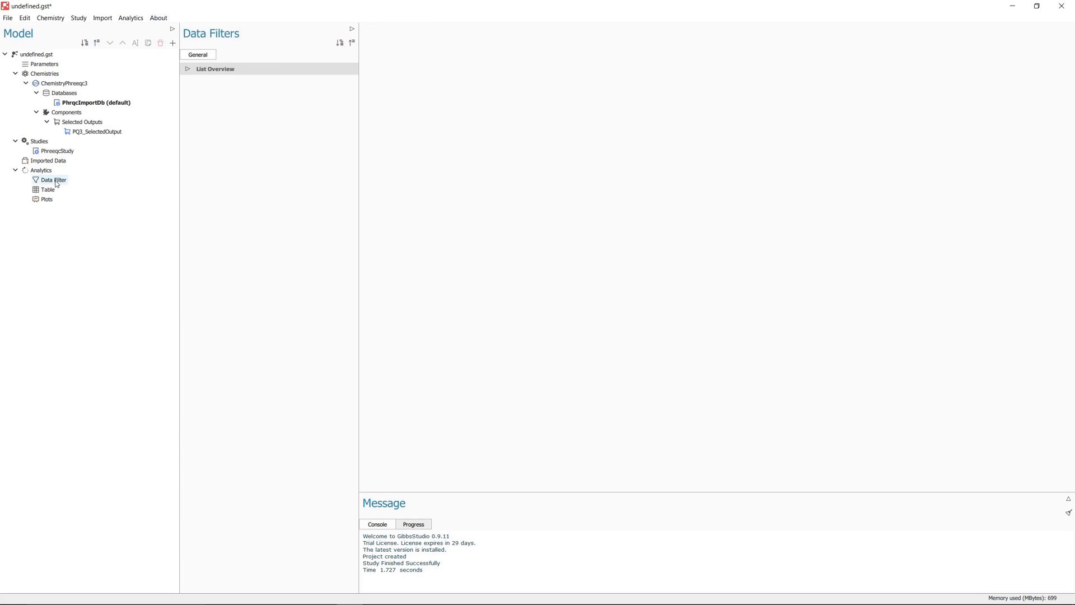
right_click(56, 183)
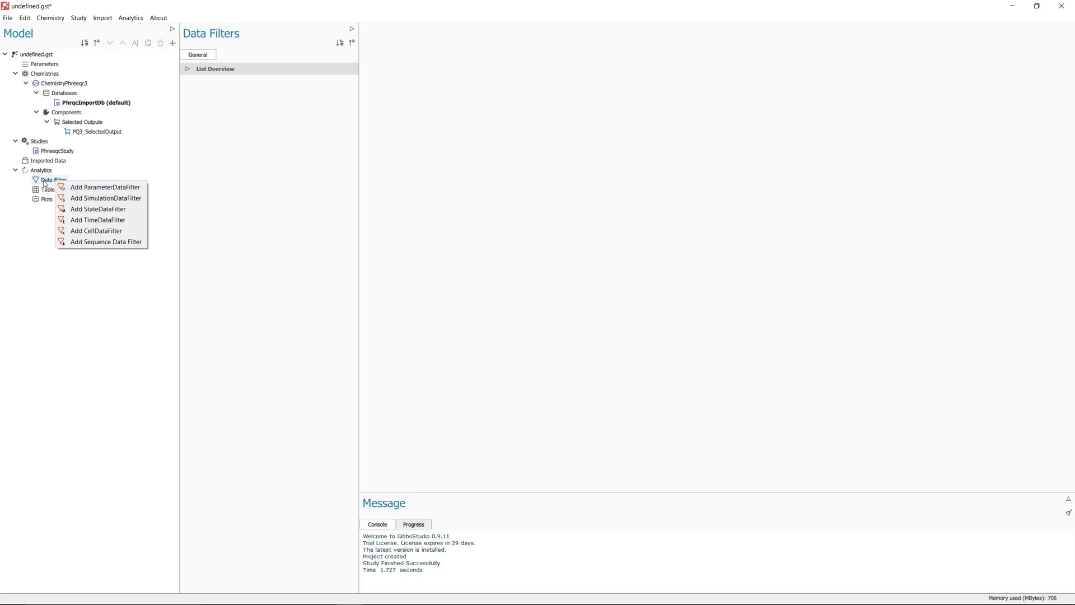
left_click(130, 211)
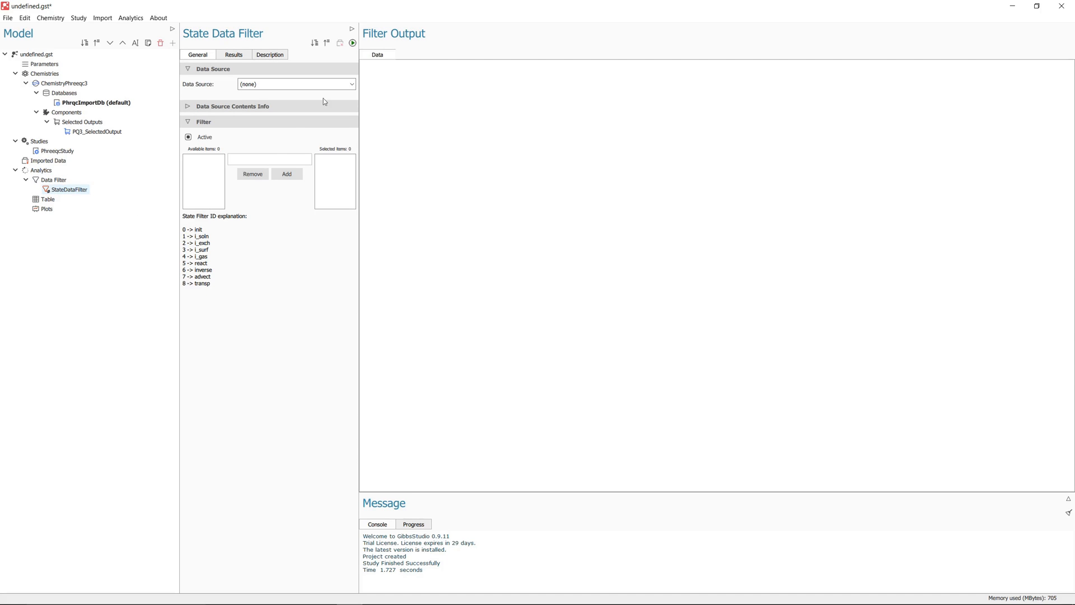
- Set the state filter's data source to PhreeqcStudy, and compute it with state ID 7 (advect) as the selected item
left_click(345, 83)
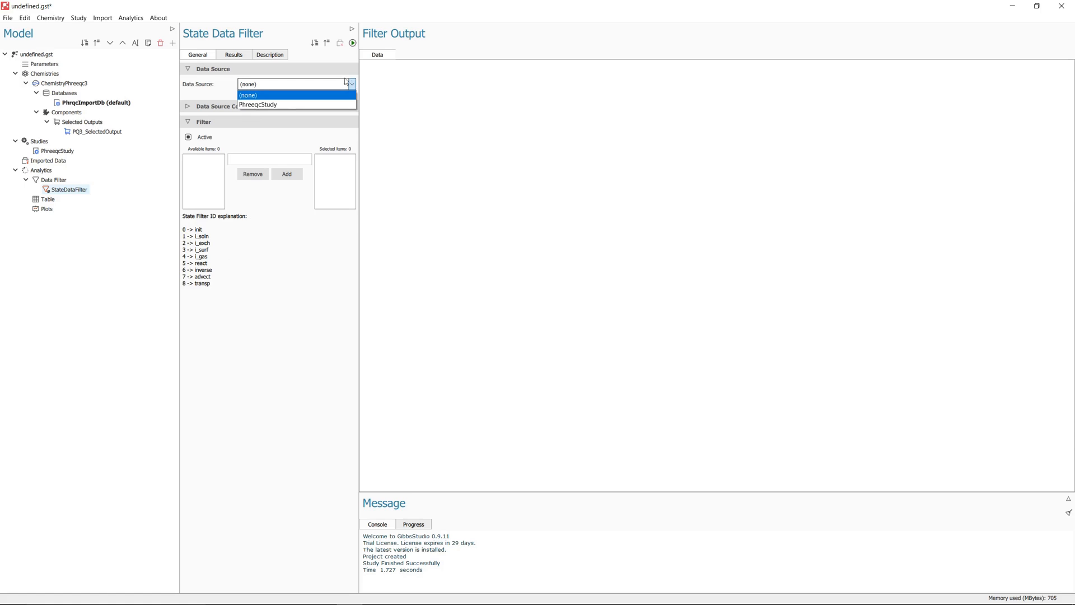
left_click(317, 105)
left_click(265, 161)
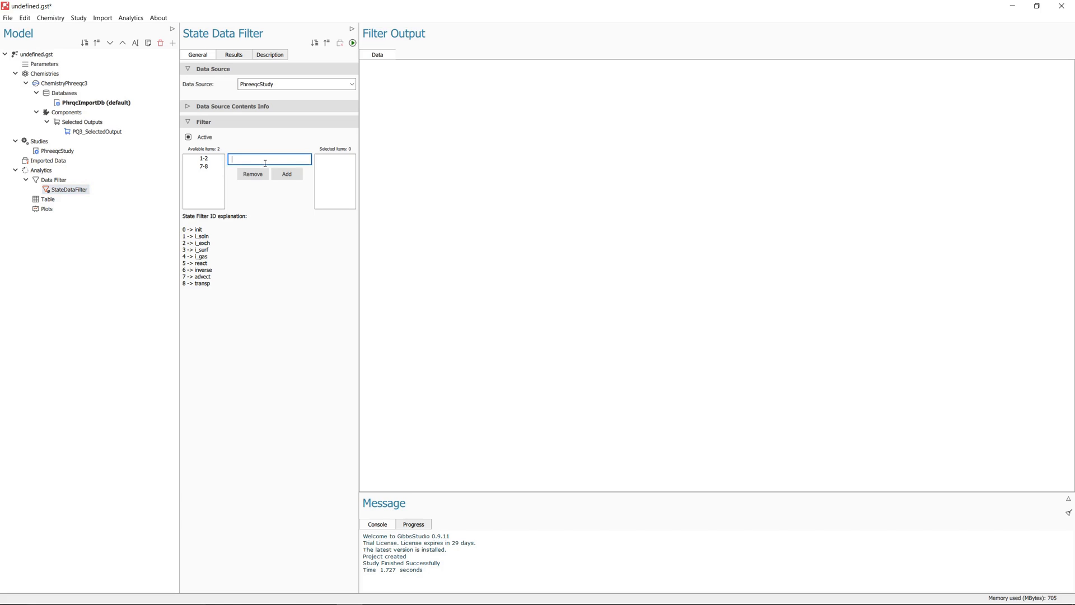
left_click(286, 174)
- Add an XY plot to the project's analytics plots
left_click(47, 209)
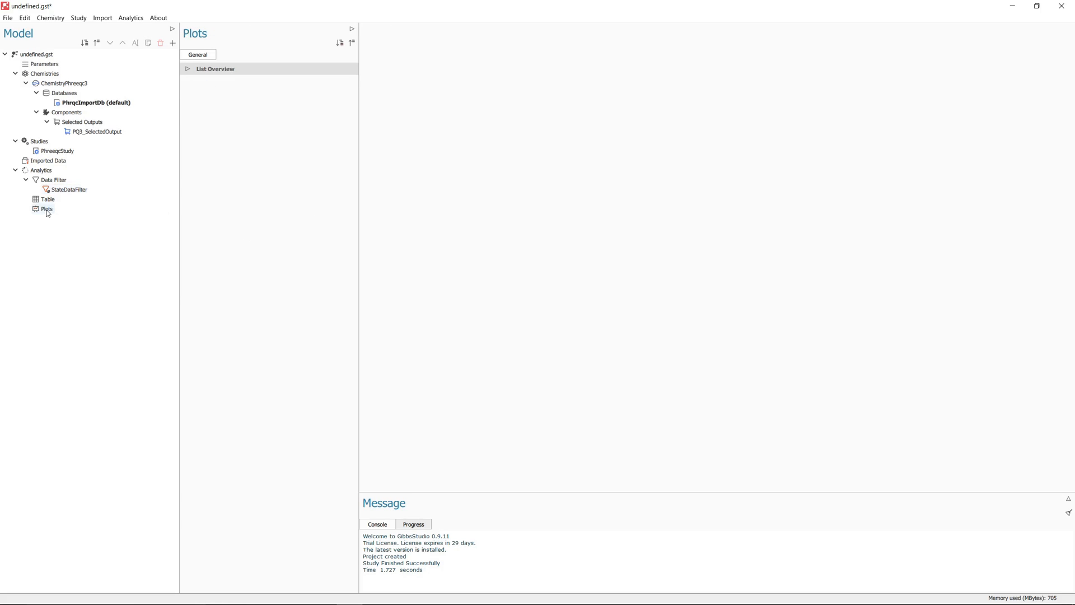
right_click(48, 213)
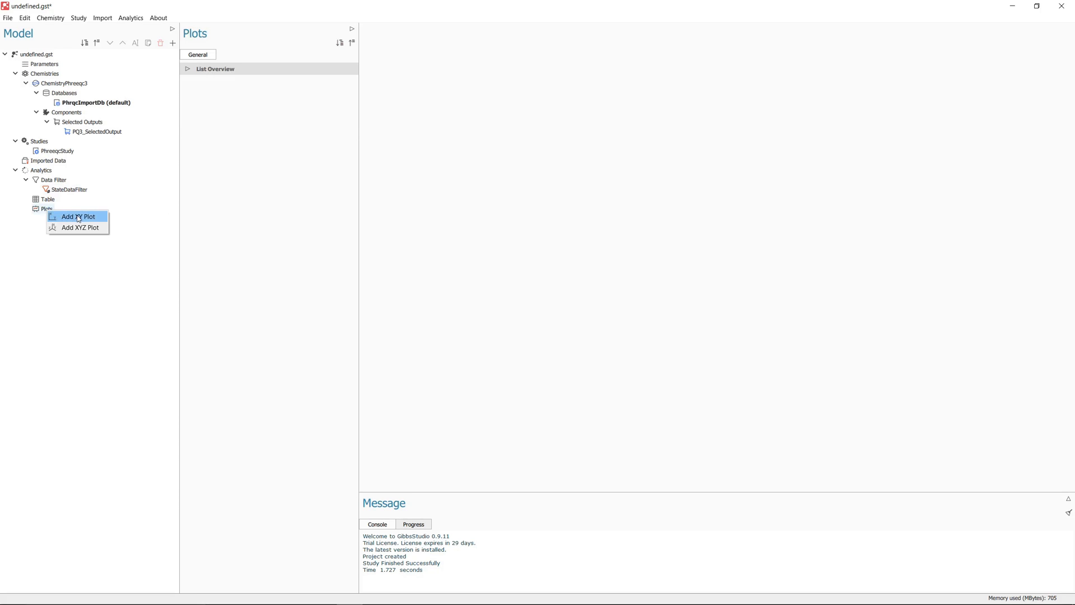
left_click(78, 218)
- Rename the XY plot to Advection and set its data source to StateDataFilter
right_click(55, 221)
left_click(98, 272)
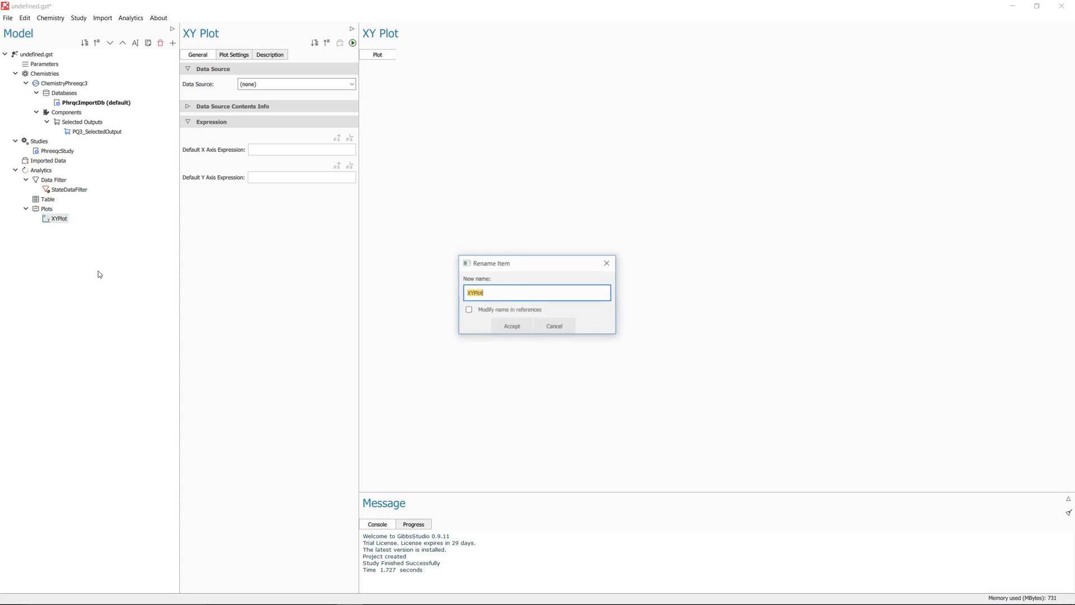
type("Advection P")
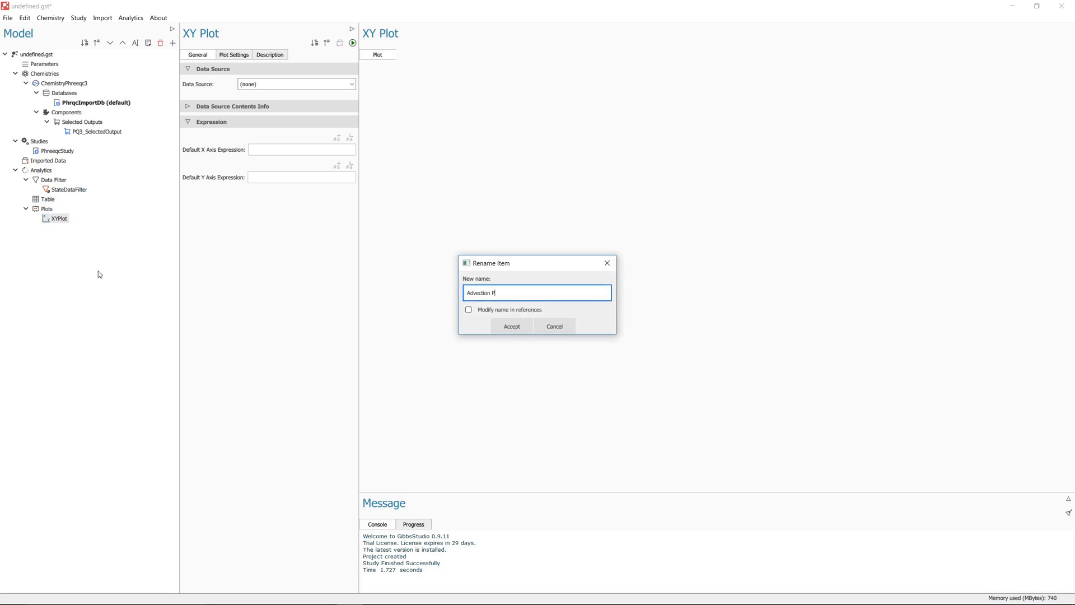
type("lot")
key("ctrl+shift+Left")
key("BackSpace")
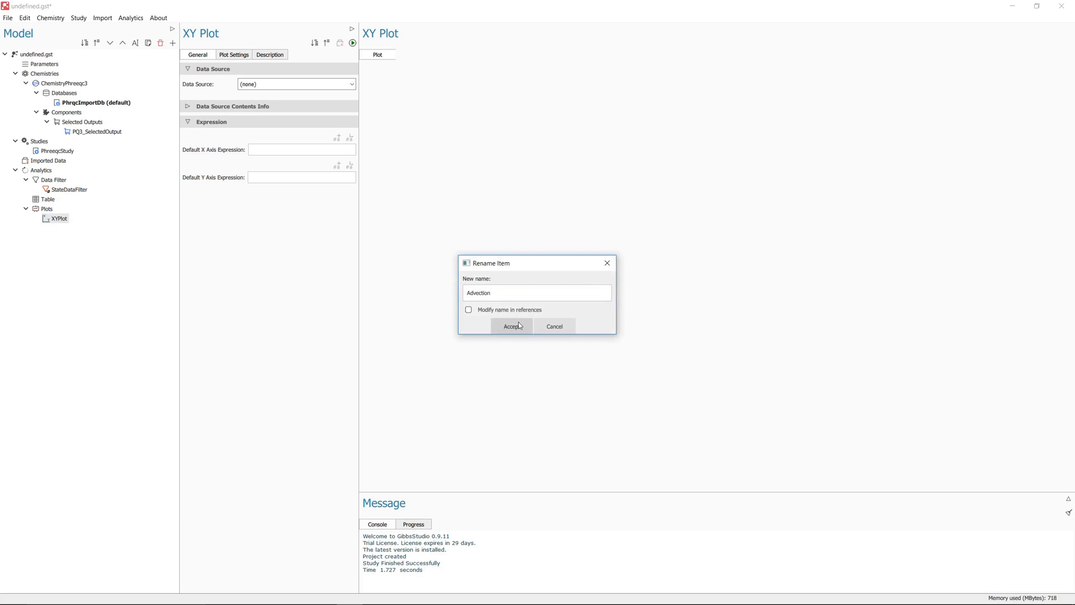
left_click(513, 326)
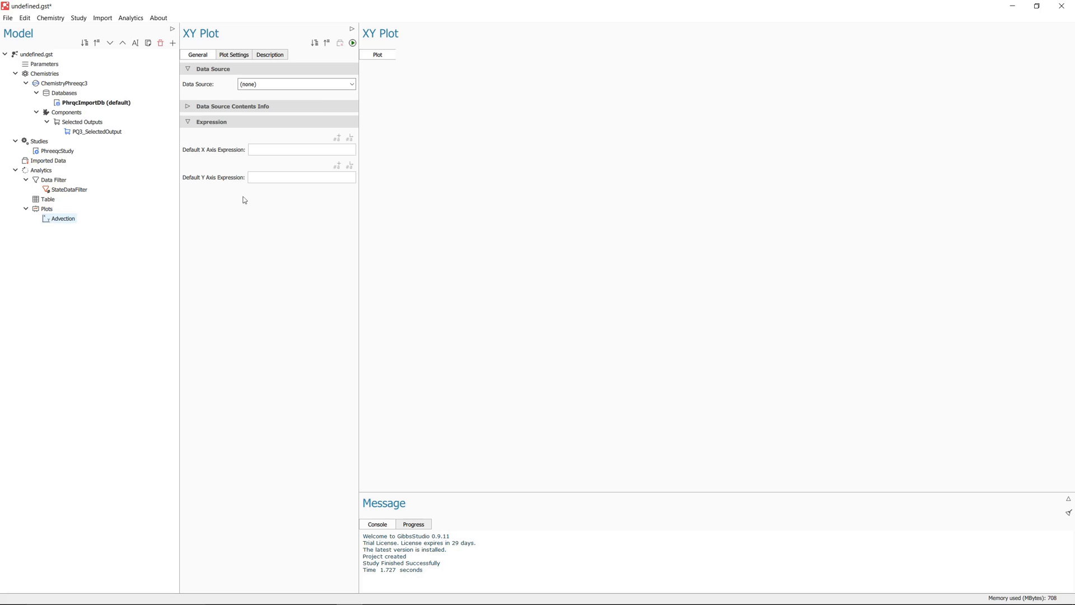
left_click(351, 84)
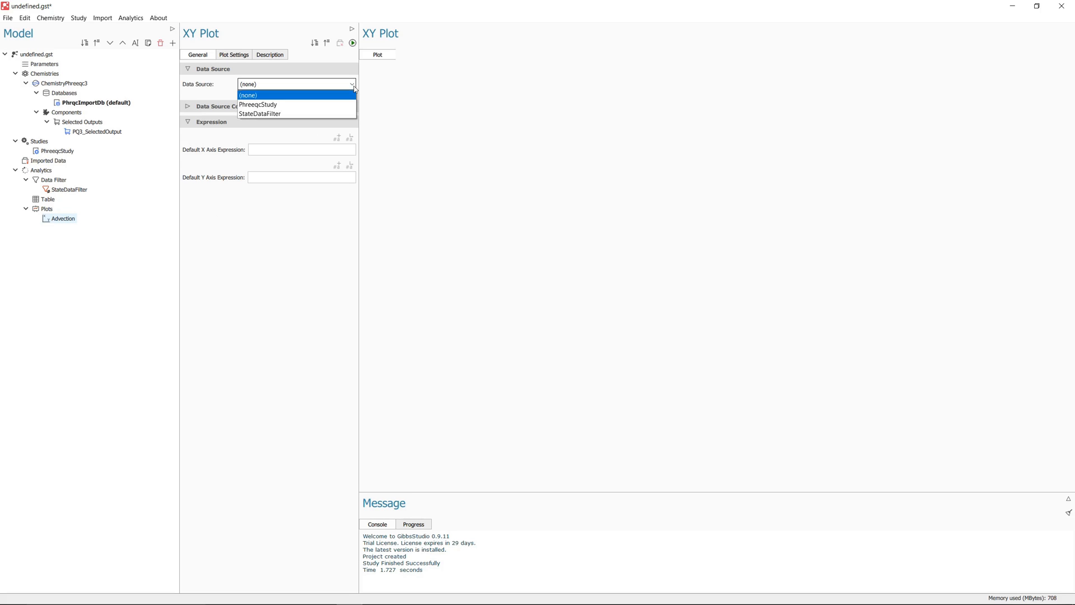
left_click(293, 114)
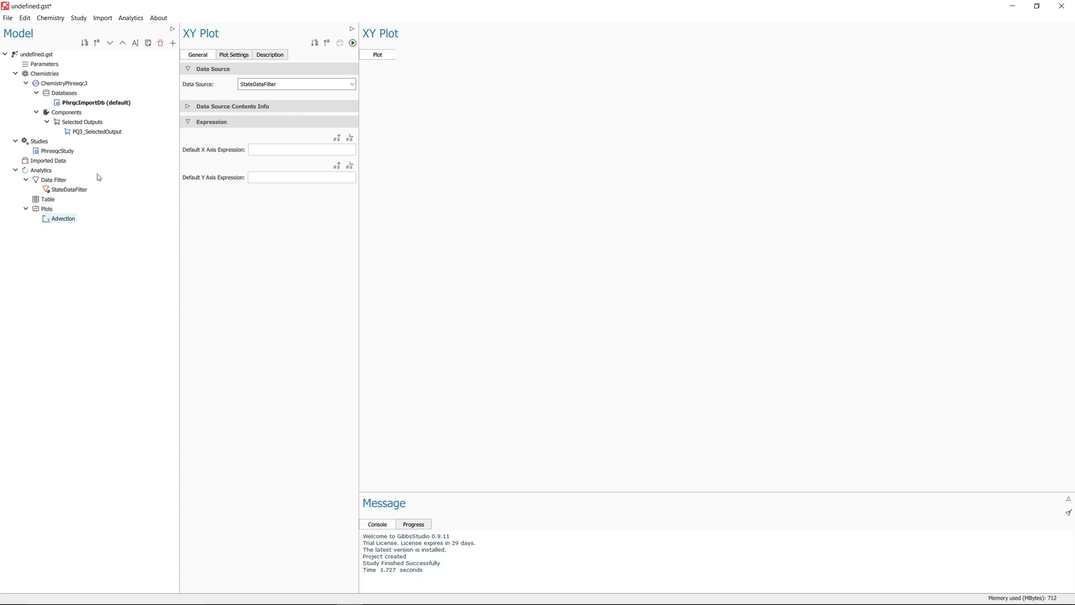
- Rename the state data filter to Advection Filter, also modifying the name in references
left_click(70, 190)
right_click(71, 190)
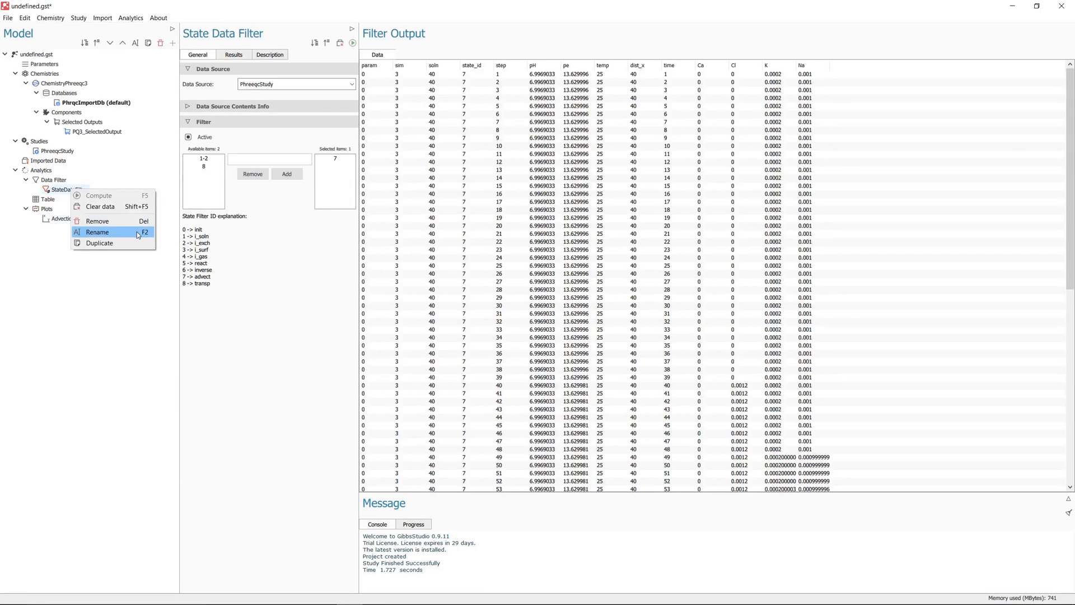
left_click(138, 234)
type("Advection Filter")
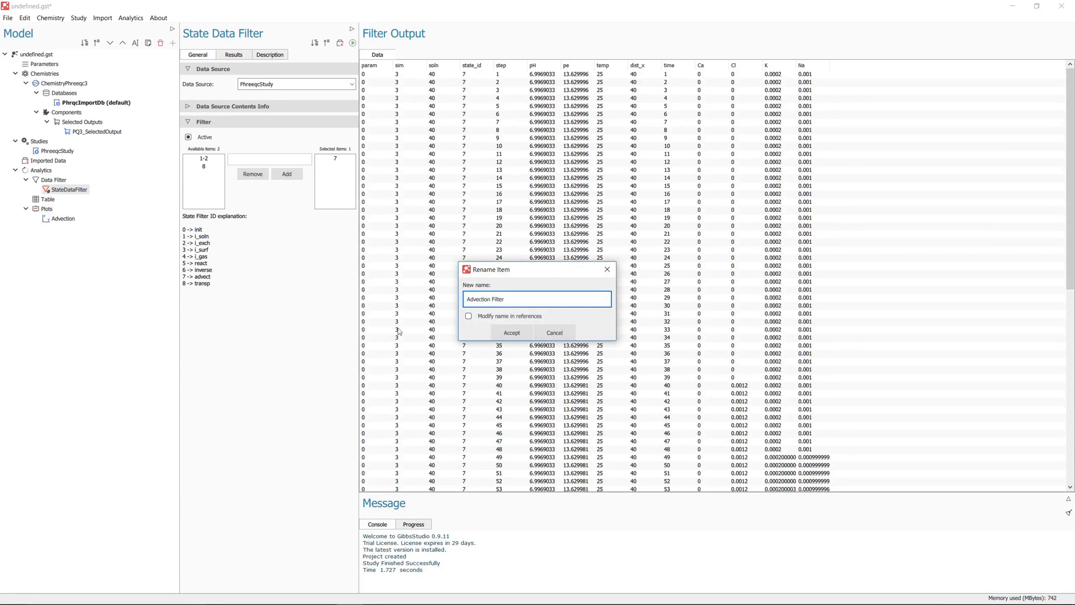
left_click(469, 317)
left_click(514, 333)
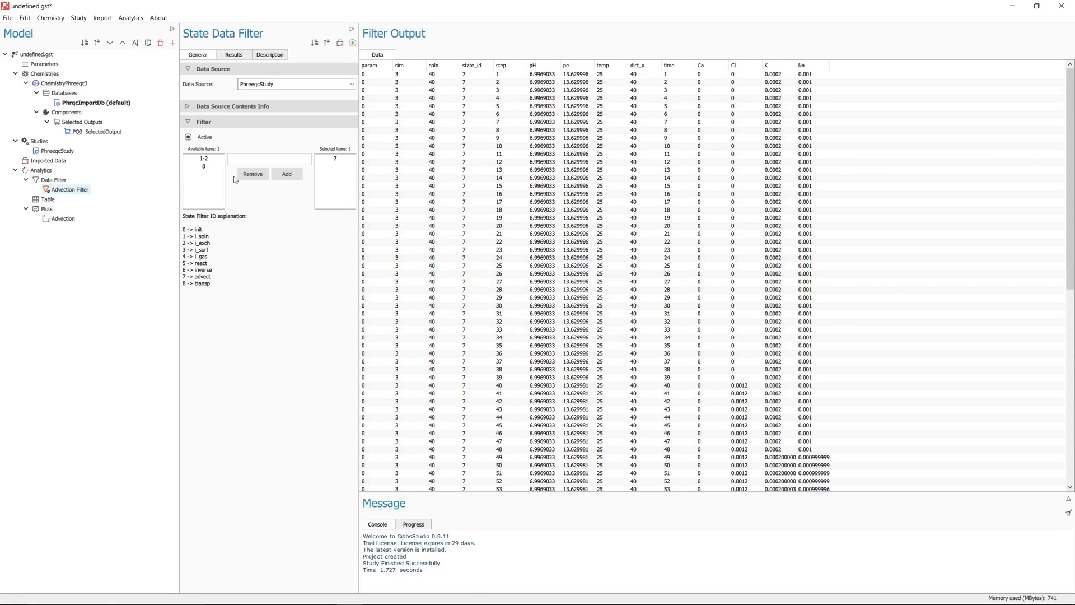
- Set the Advection plot's default X axis expression to #step#/40, using the step variable from the data indices
left_click(70, 219)
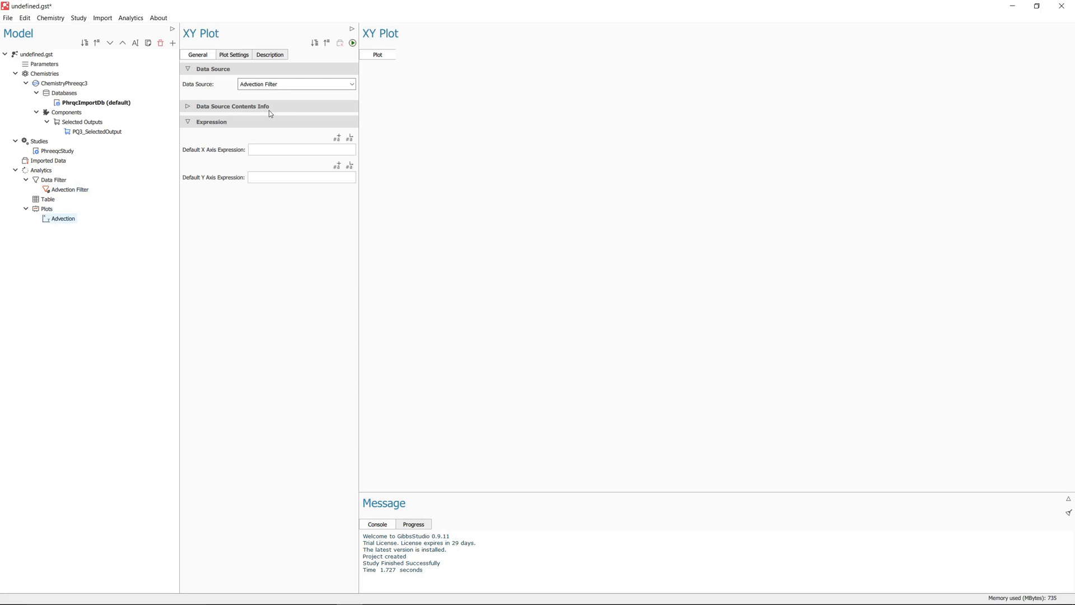
left_click(298, 150)
left_click(351, 139)
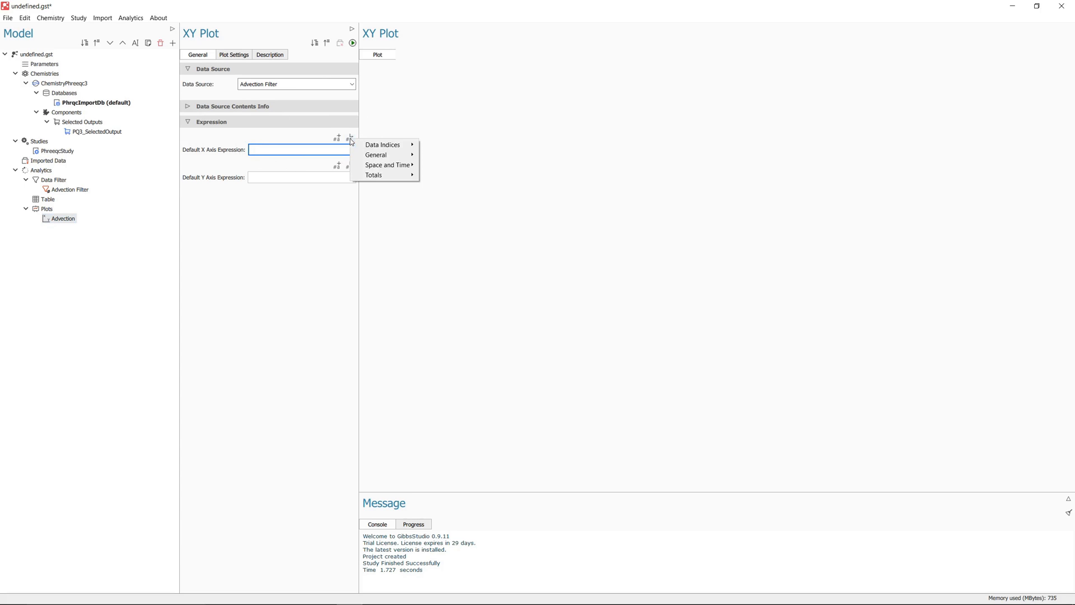
mouse_move(387, 144)
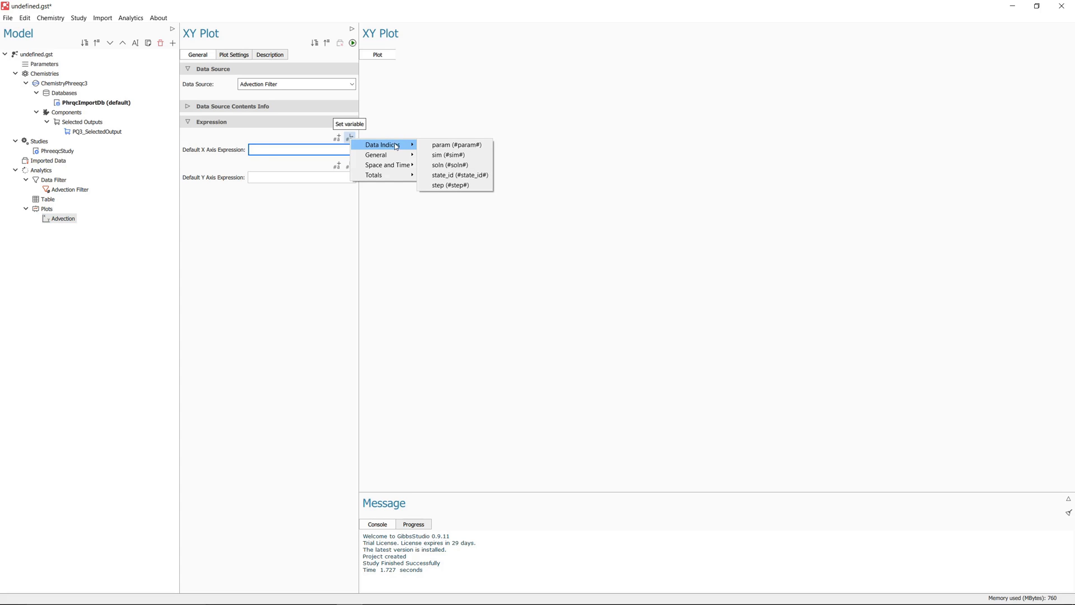
left_click(459, 186)
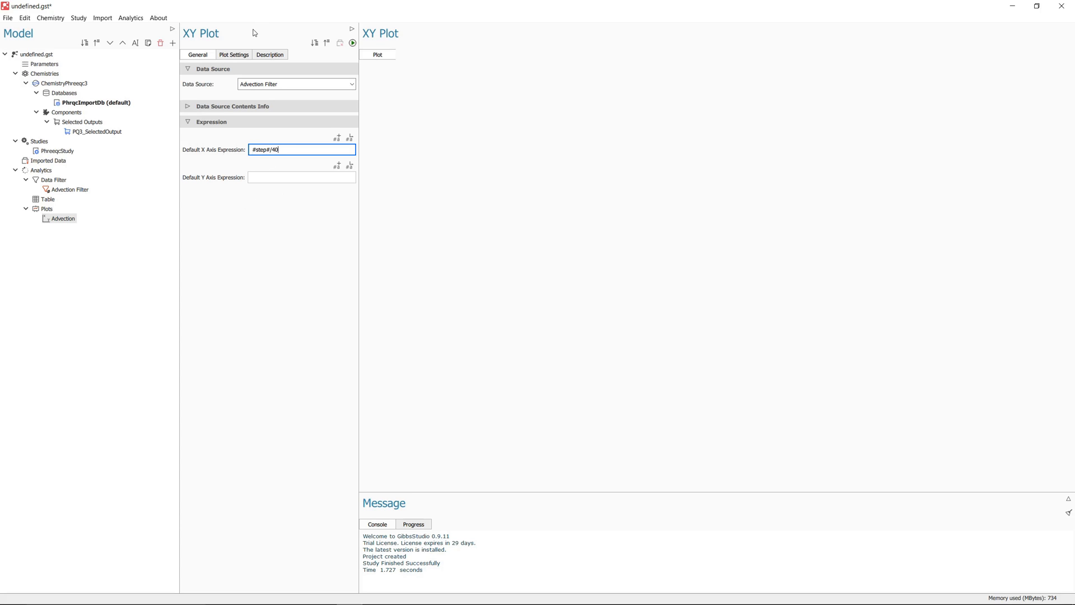
- Set the Advection plot's title to "Example 11 - Advection"
left_click(235, 53)
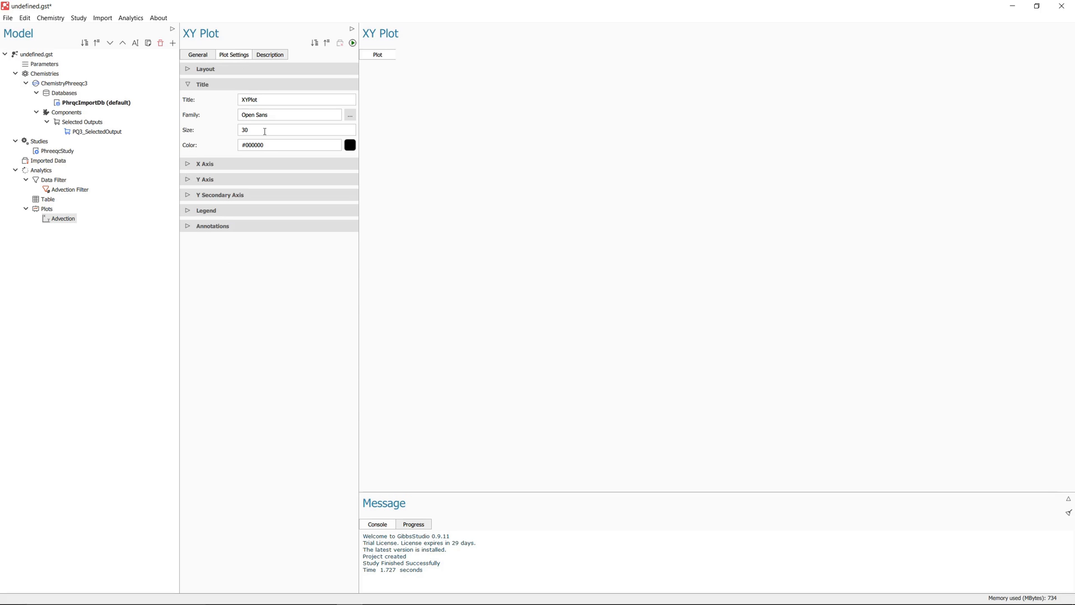
double_click(268, 103)
type("Example 11 - Advection")
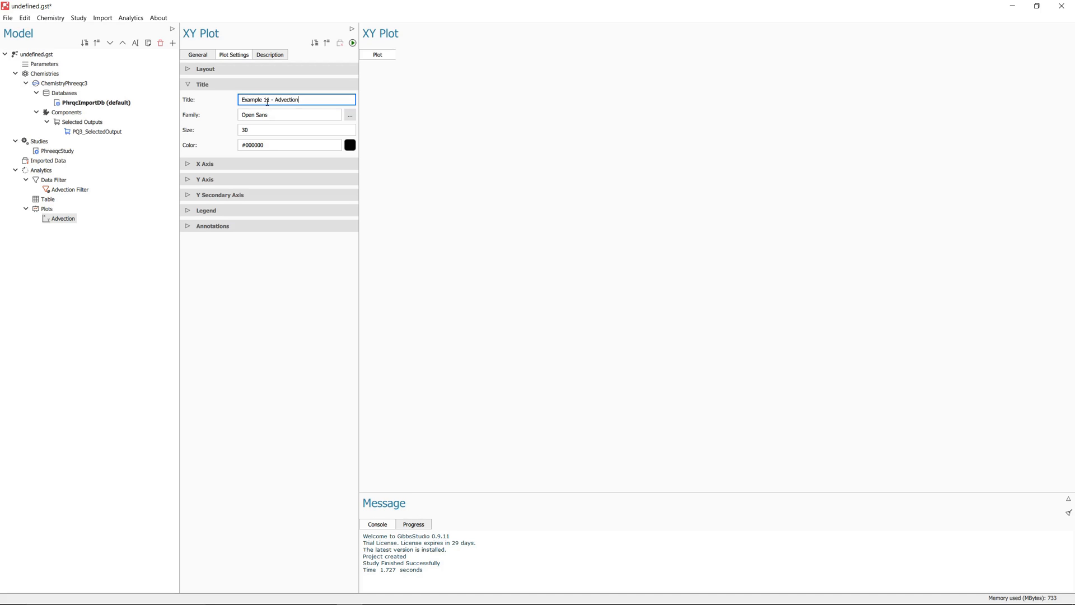
- Set the Advection plot's X axis title to "Pore Volumes"
left_click(187, 165)
triple_click(283, 192)
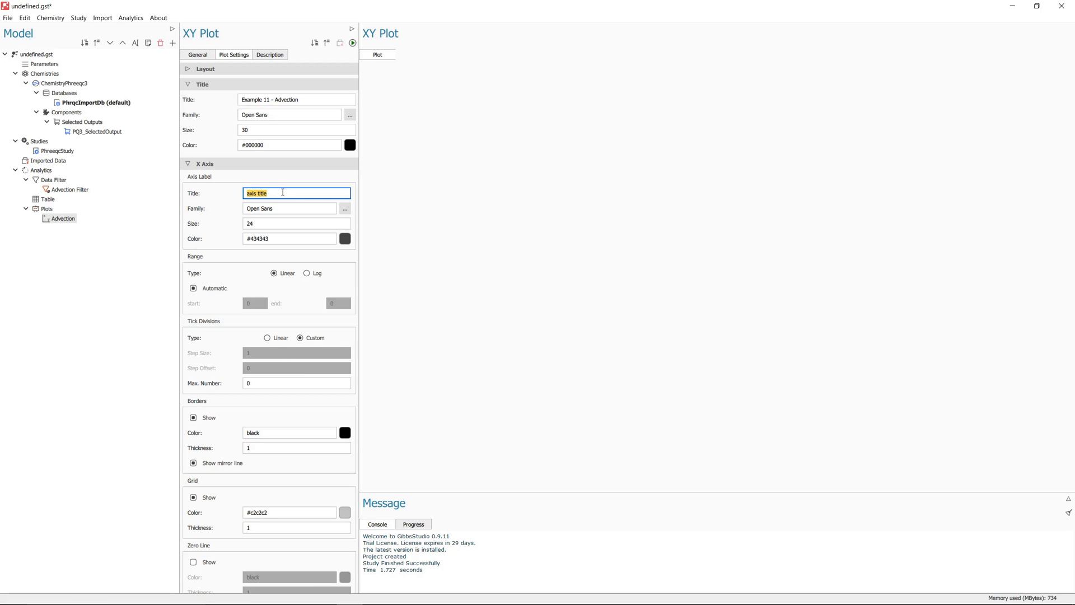
type("Pore Volumes")
left_click(189, 164)
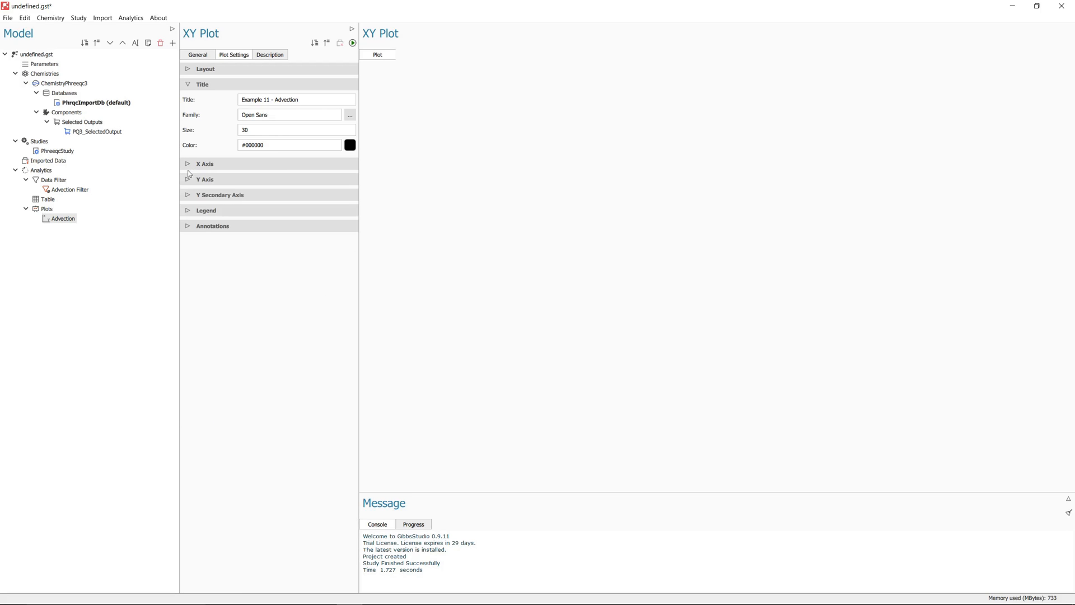
- Set the Advection plot's Y axis title to "Millimoles/kg water" and compute the plot
left_click(188, 179)
triple_click(276, 211)
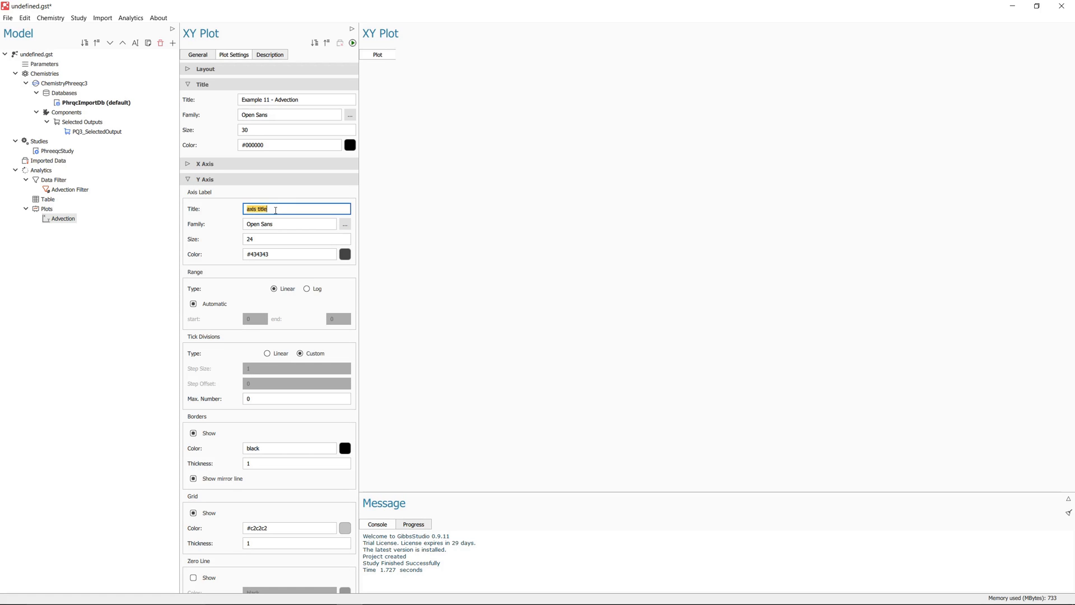
type("Millimoles/kg water")
left_click(188, 180)
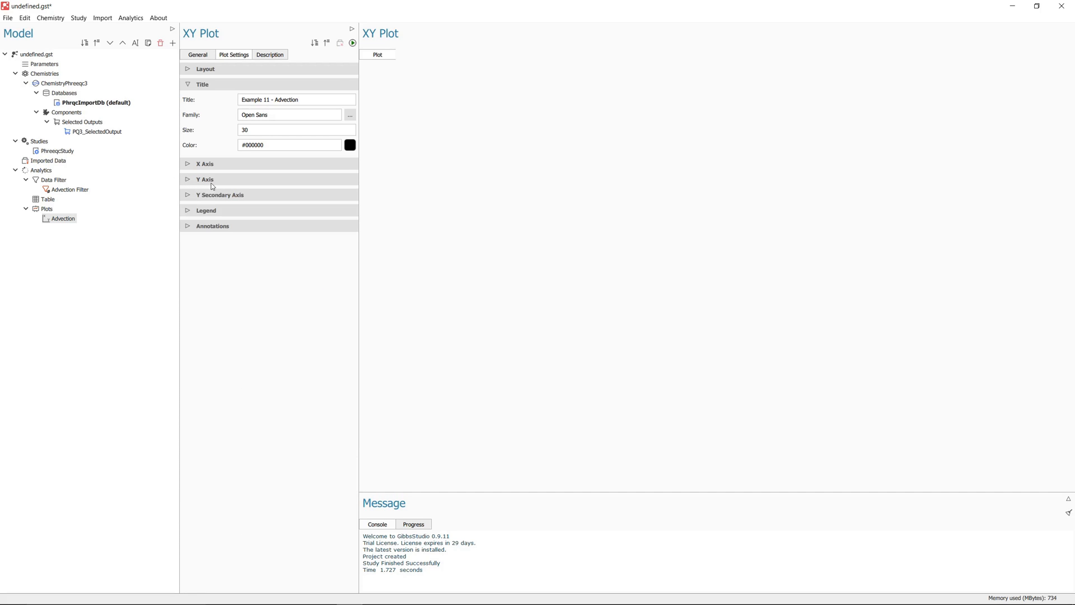
left_click(353, 43)
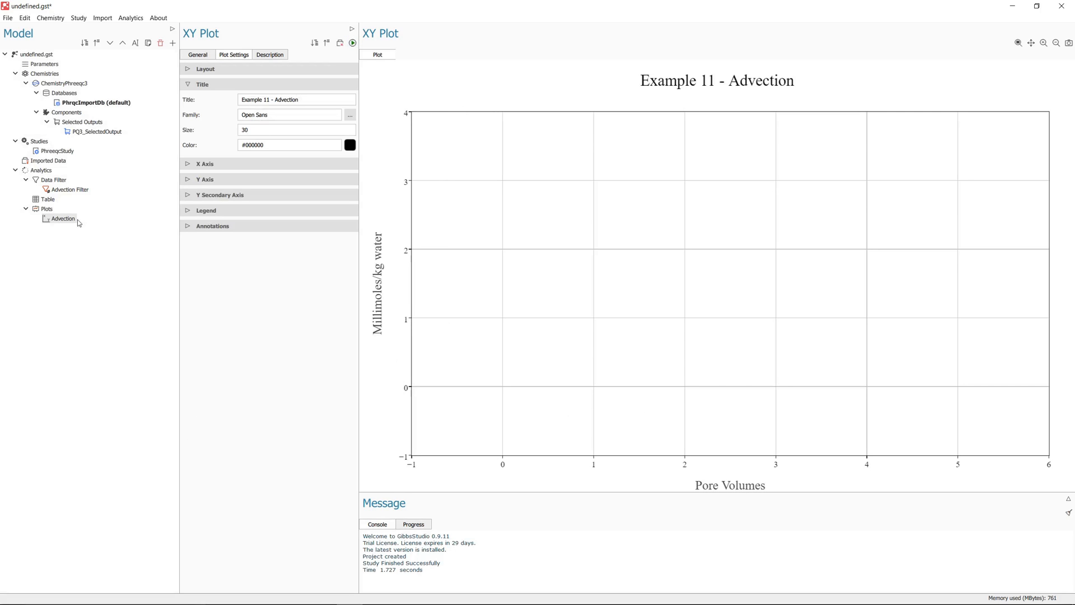
- Add a line plot series to the Advection plot with the Cl total (#Cl#) as Y axis expression, and compute it
right_click(59, 219)
mouse_move(87, 224)
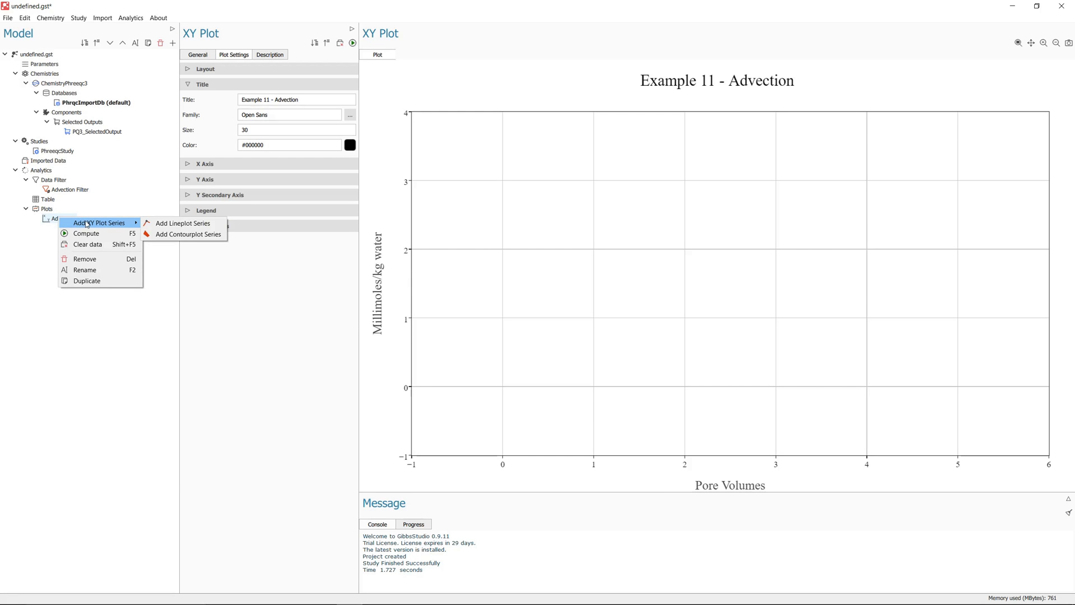
left_click(183, 223)
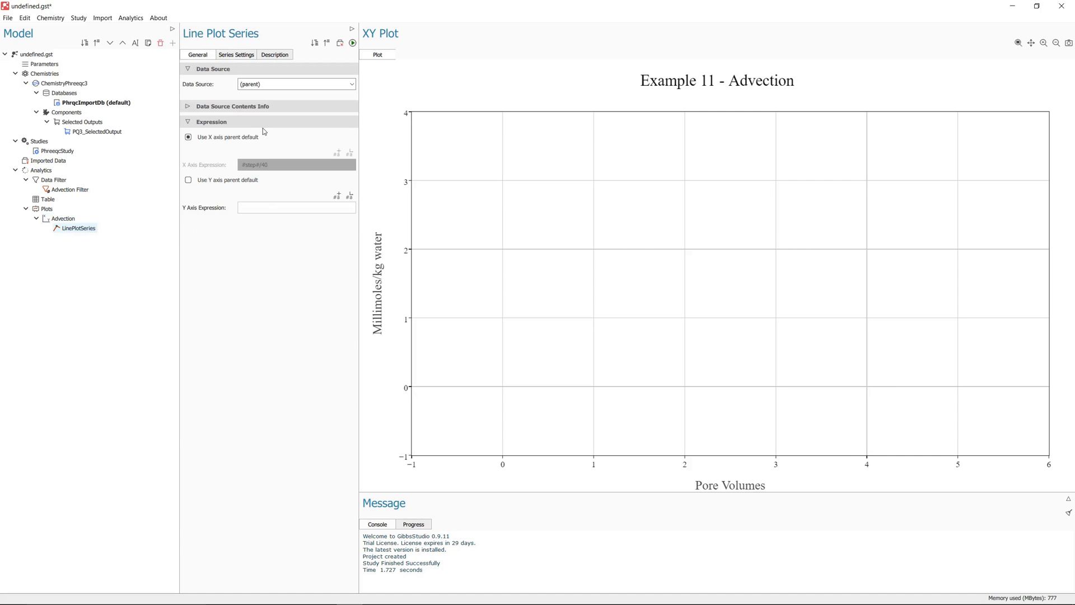
left_click(281, 209)
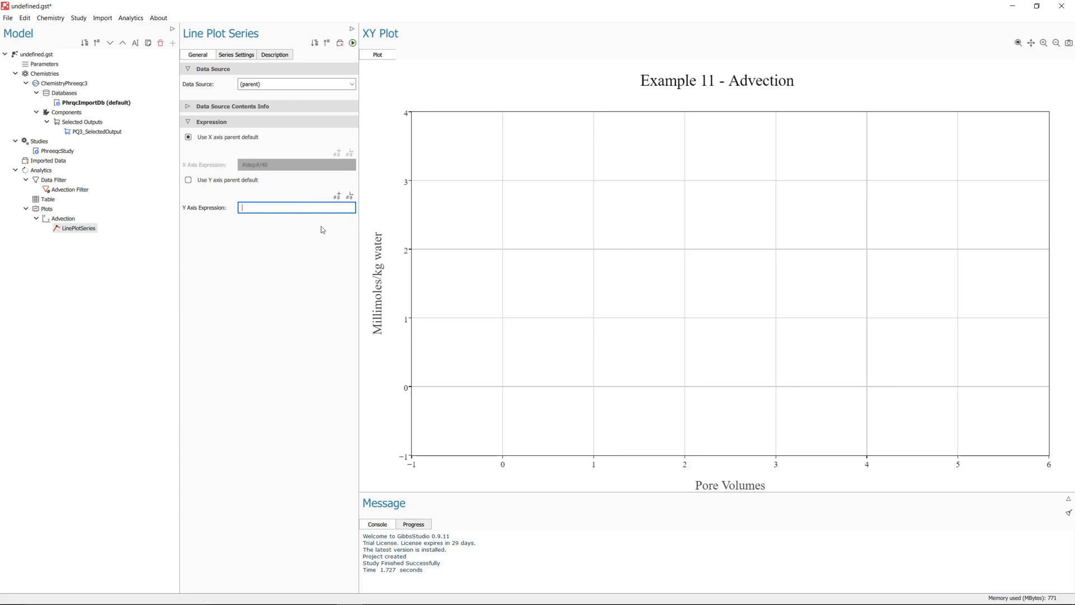
left_click(350, 199)
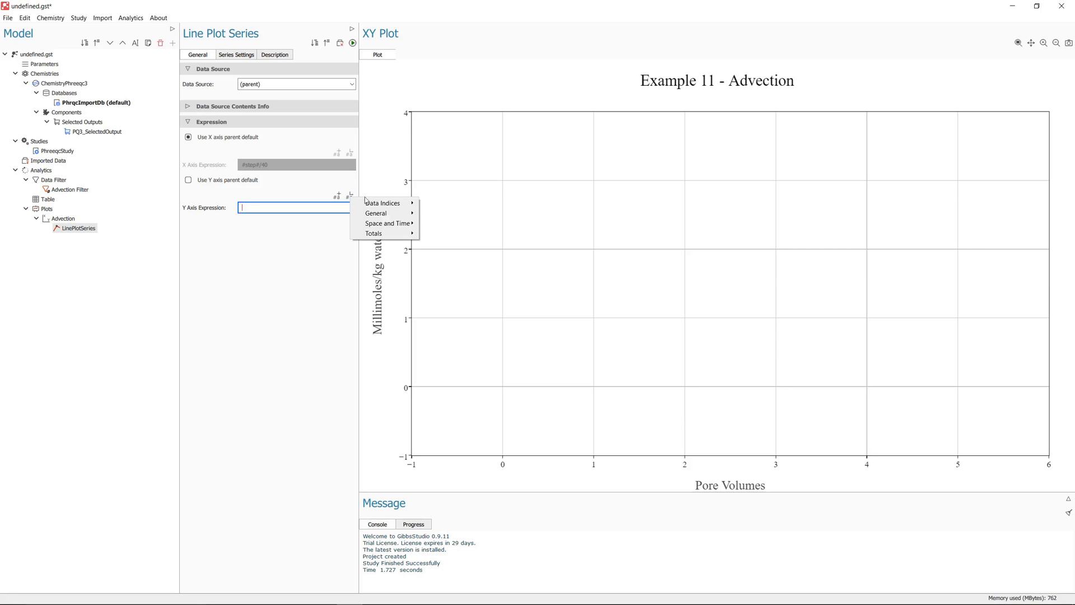
mouse_move(407, 234)
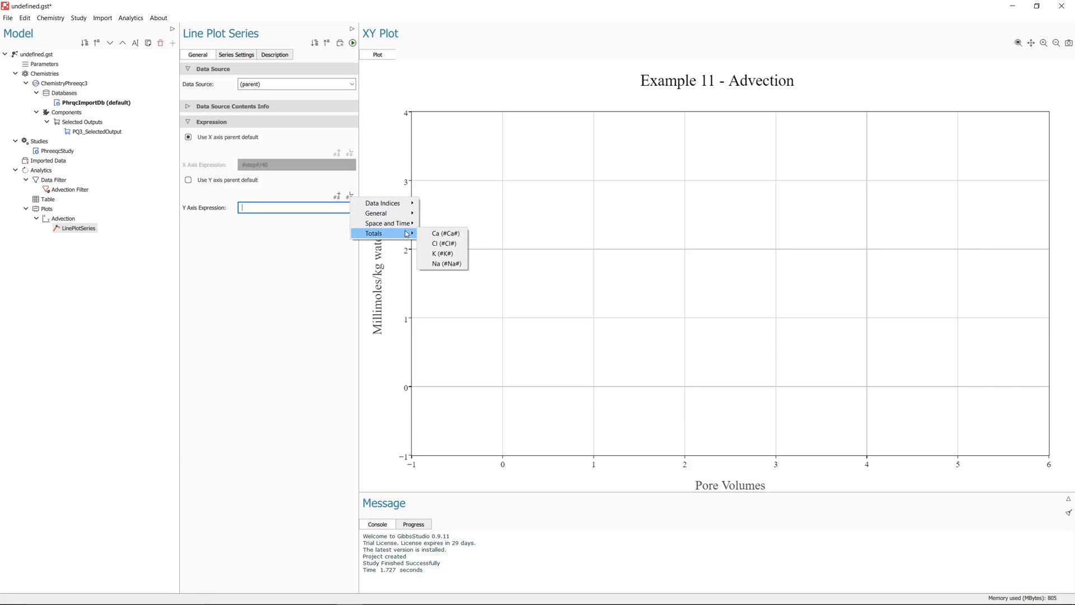
left_click(446, 244)
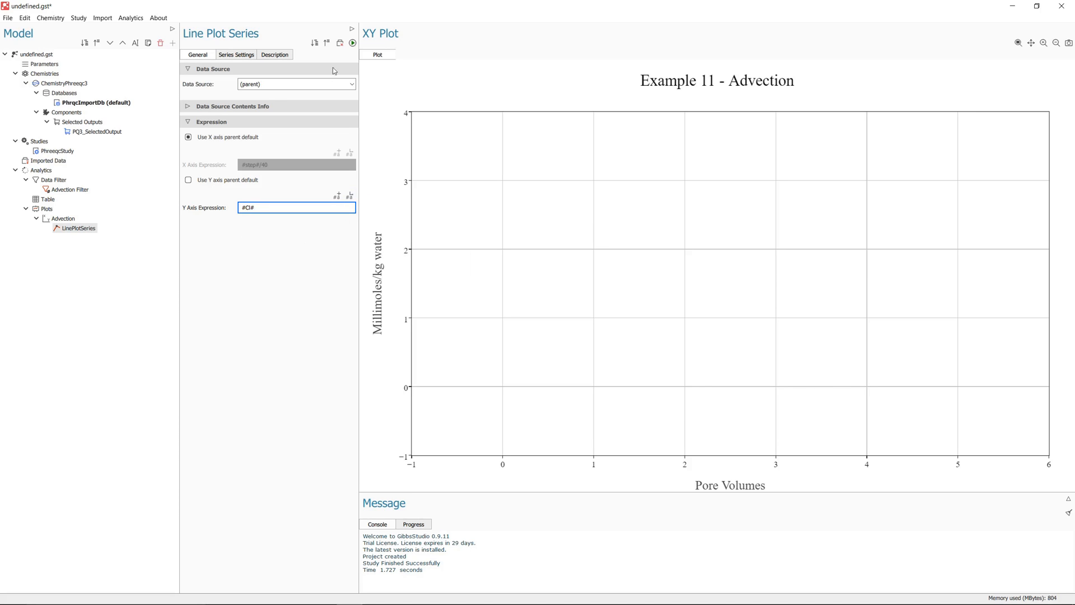
left_click(353, 44)
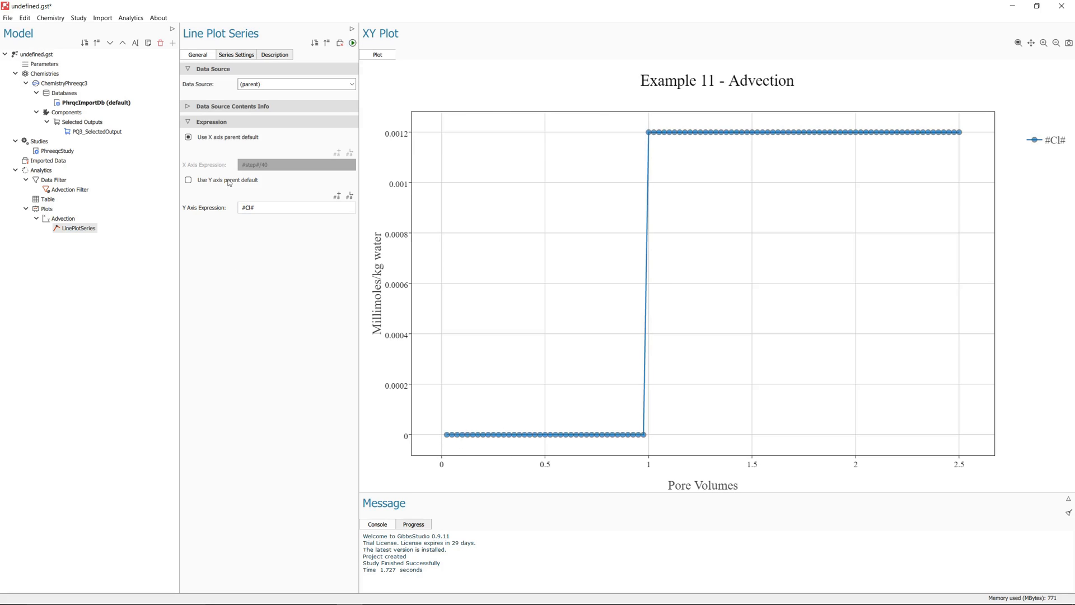
- Deactivate the line series' markers and name the series Cl instead of using its expression
left_click(229, 56)
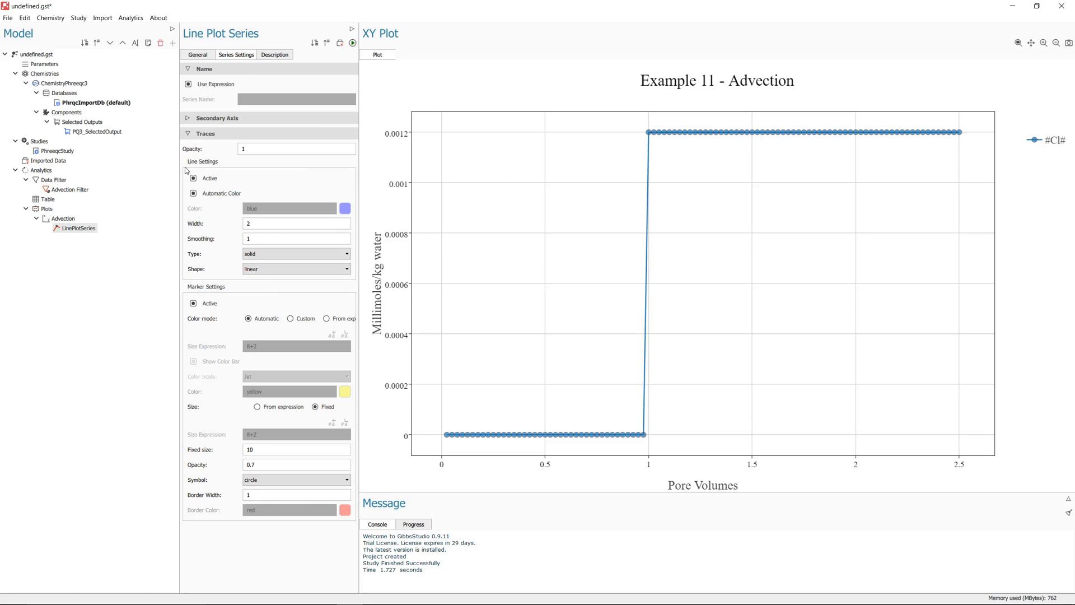
left_click(193, 304)
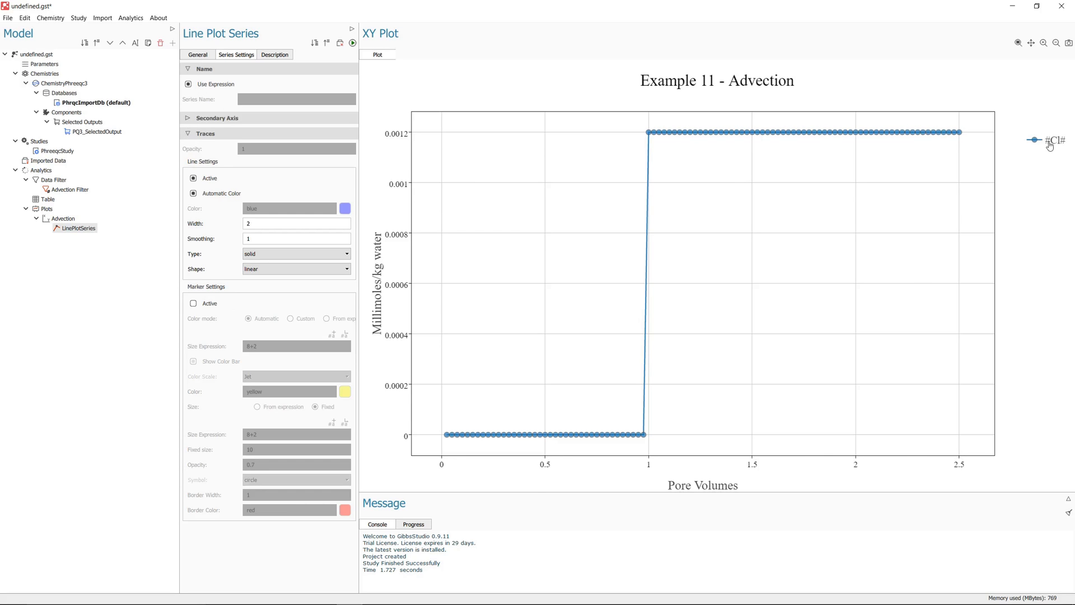
left_click(188, 85)
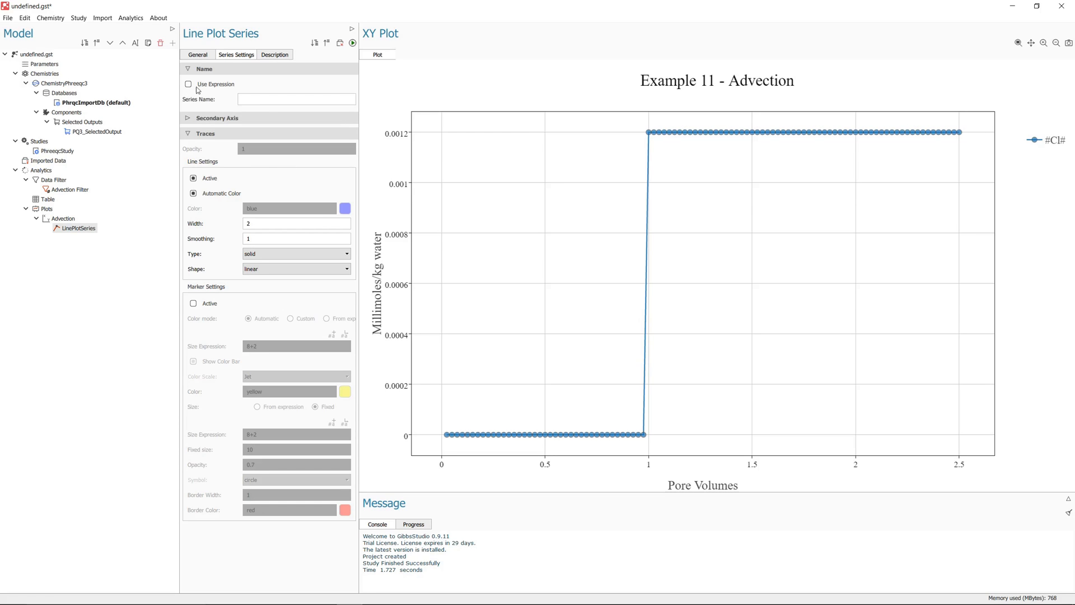
left_click(274, 102)
- Change the Cl series' Y axis expression to #Cl#*1e3 and recompute the plot
left_click(200, 56)
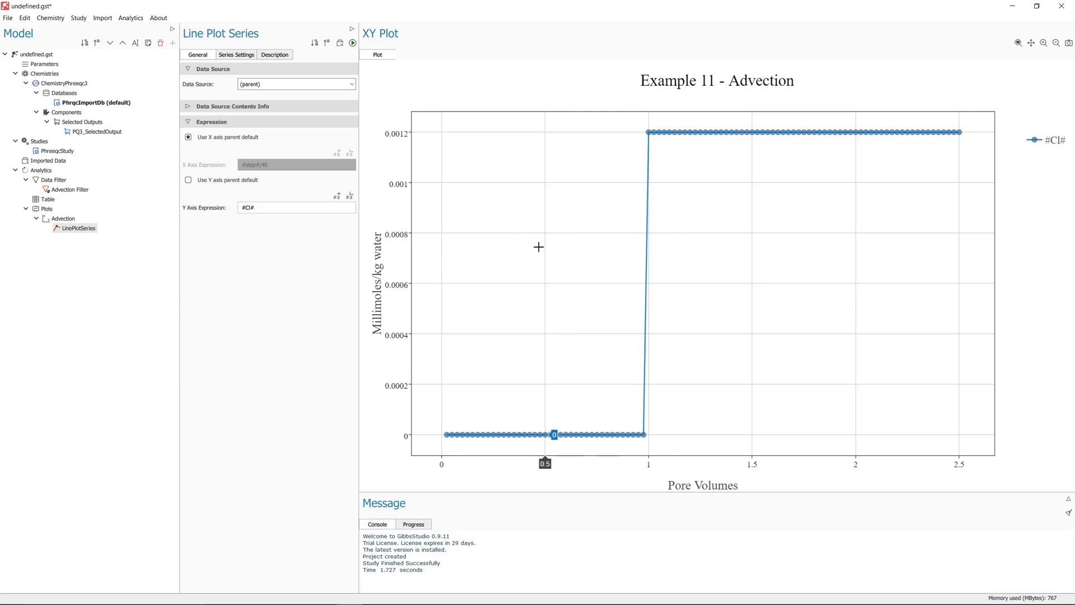
left_click(287, 206)
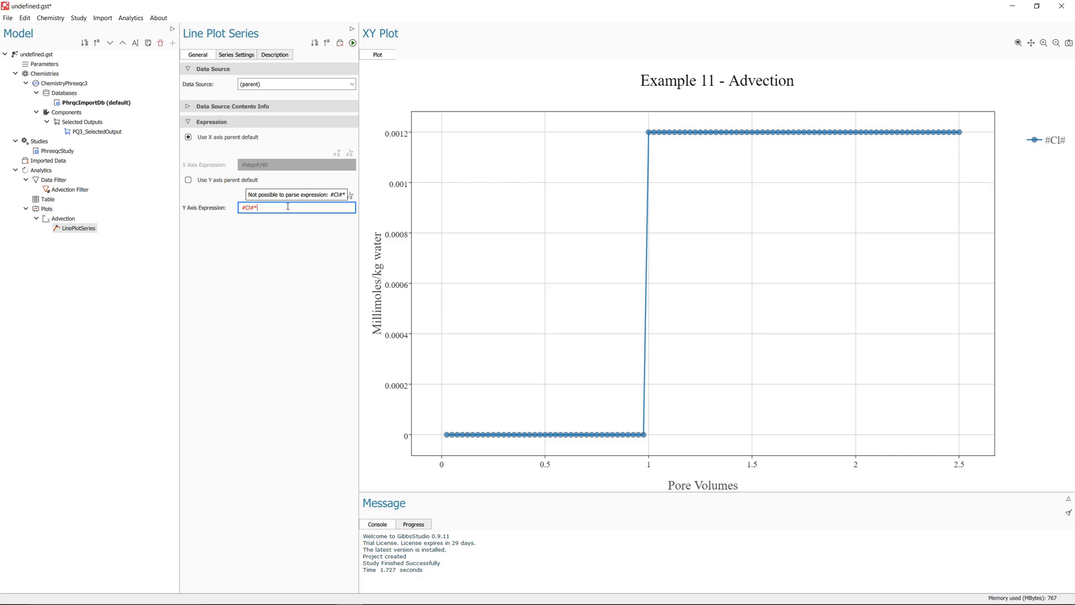
type("*1e3")
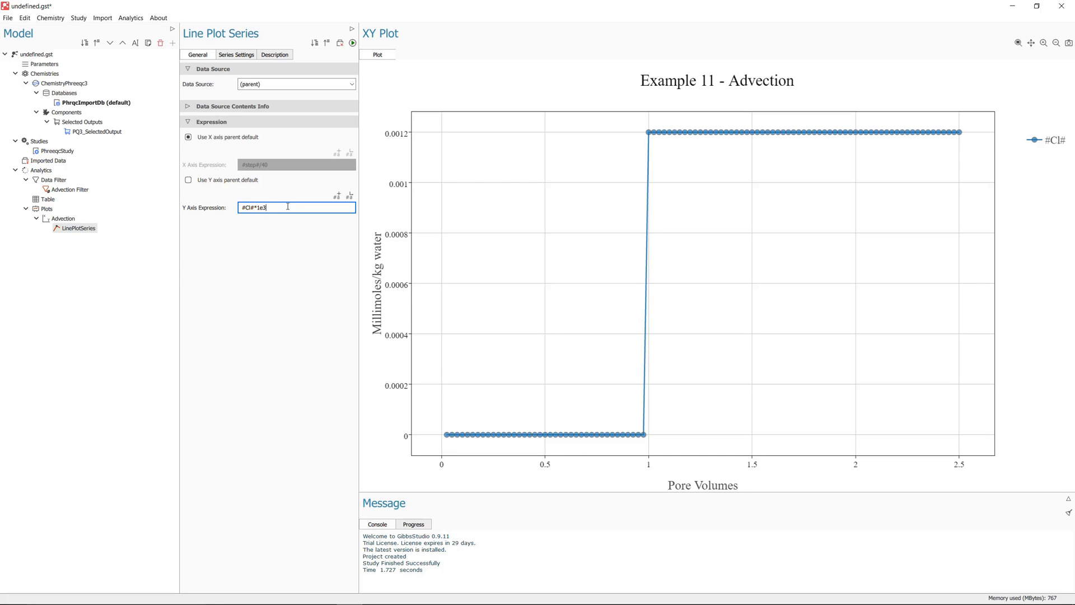
left_click(353, 43)
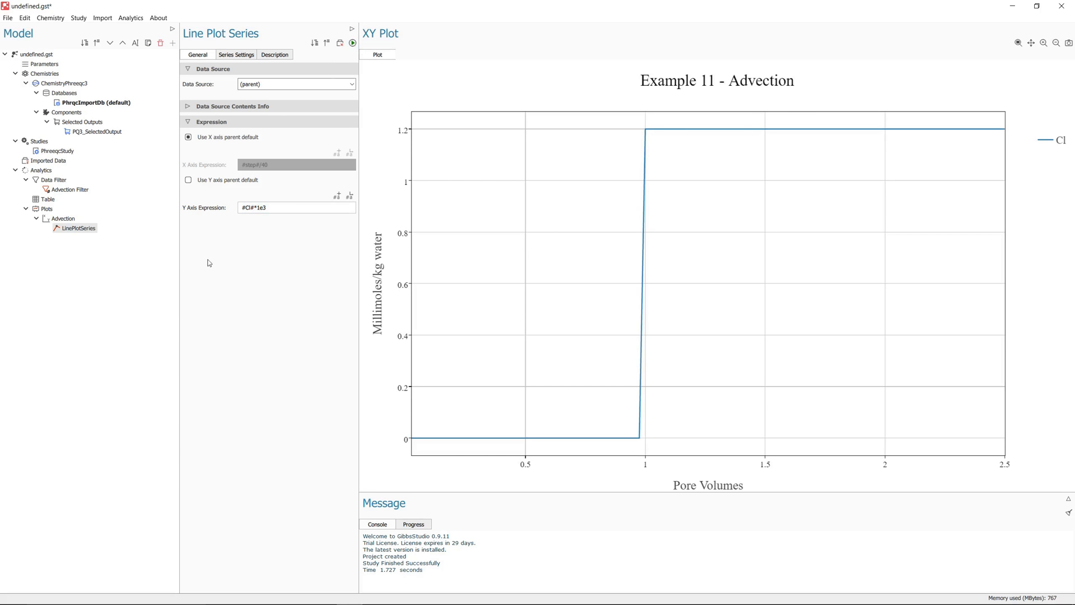
- Rename the line plot series item in the model tree to Cl
right_click(83, 230)
left_click(129, 245)
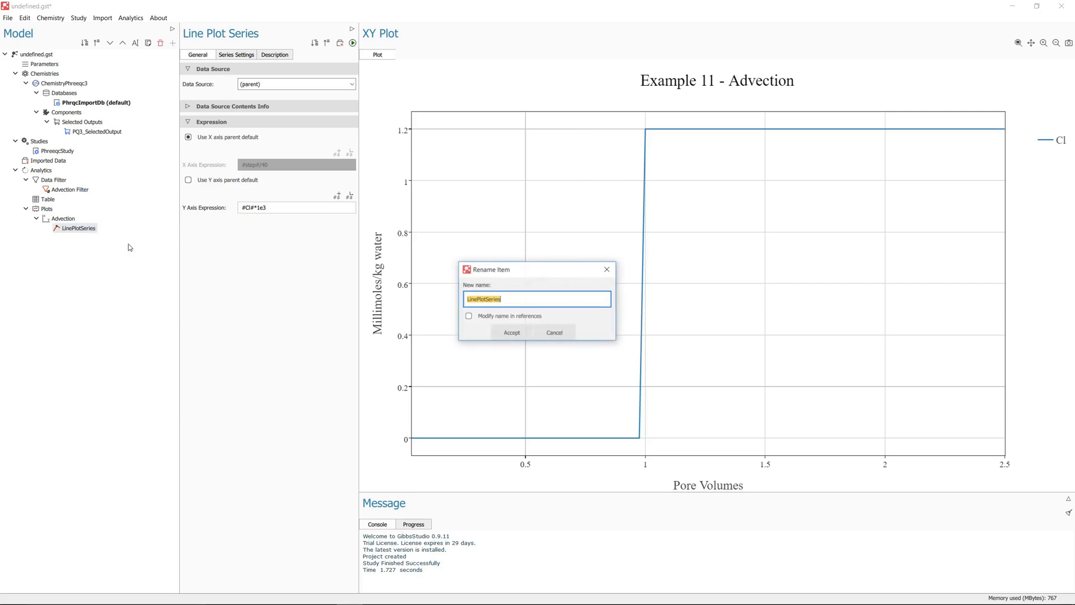
type("Cl")
key("Return")
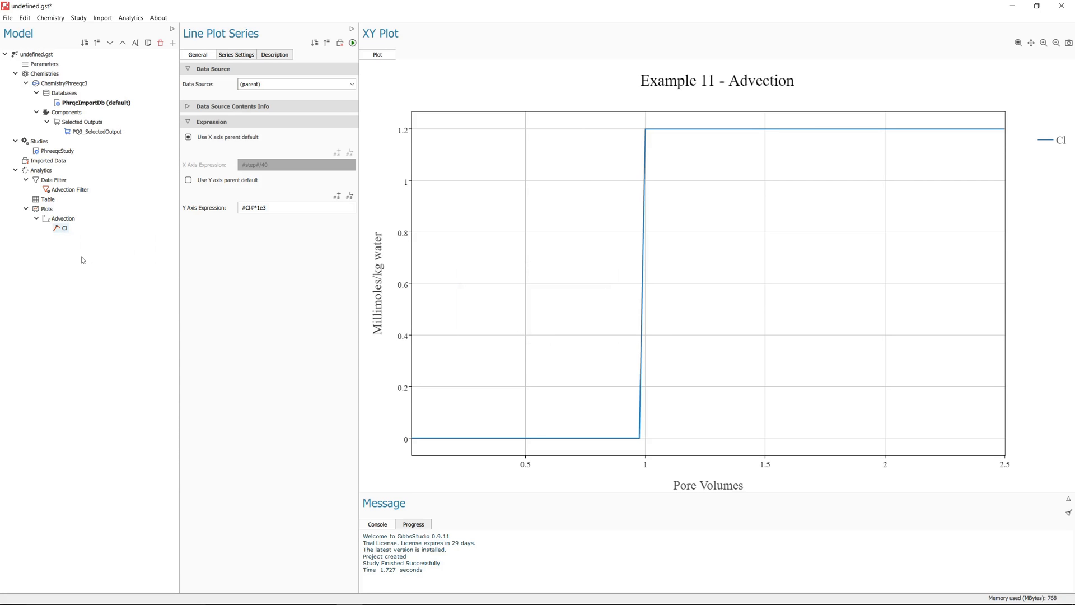
- Duplicate the Cl series and rename the copy to Na
right_click(65, 229)
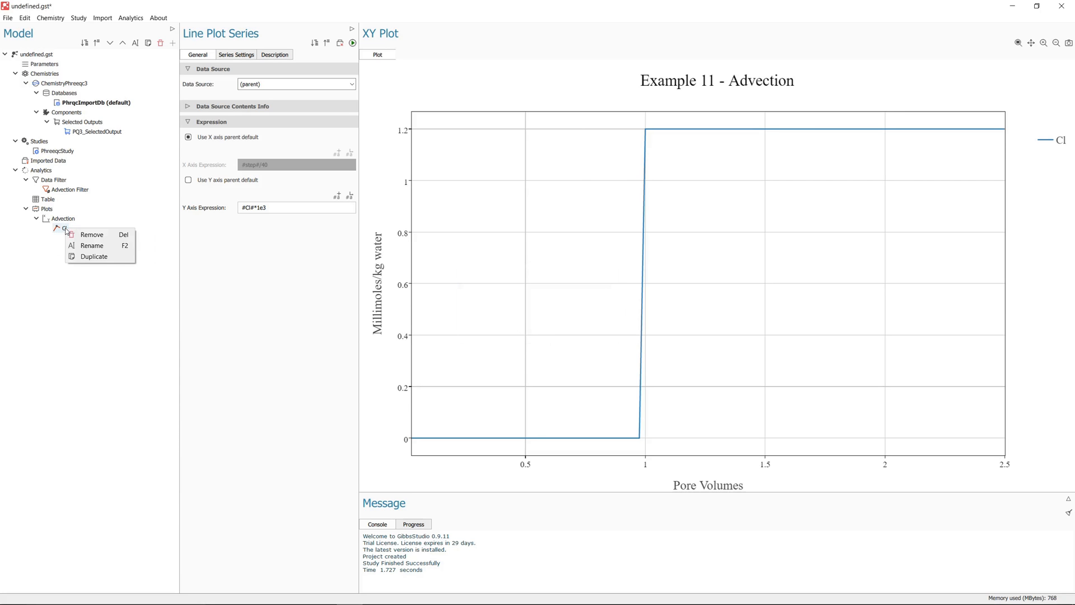
left_click(117, 258)
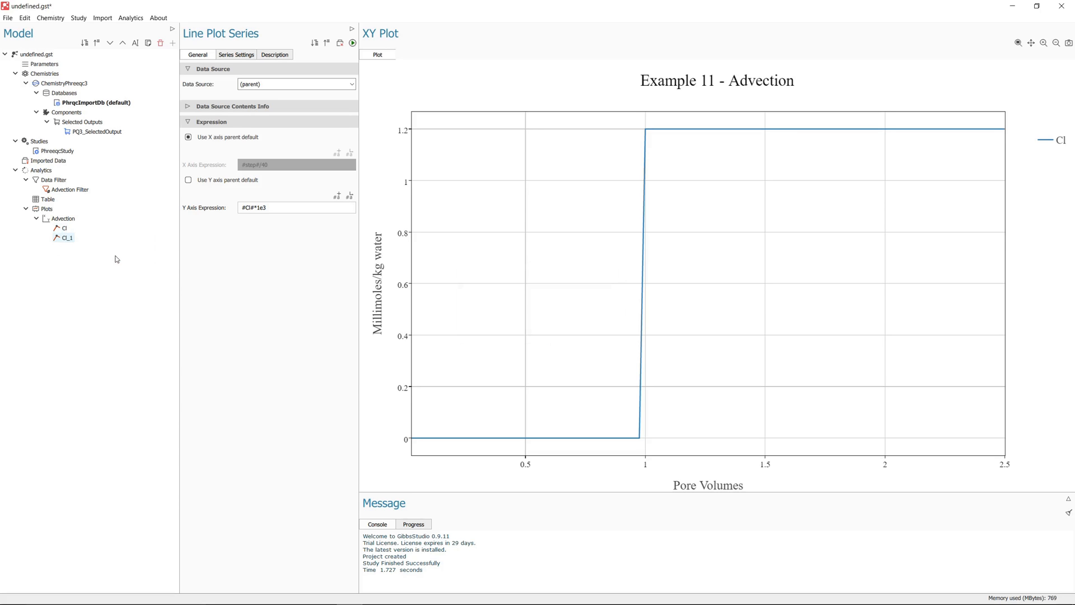
right_click(67, 238)
left_click(94, 256)
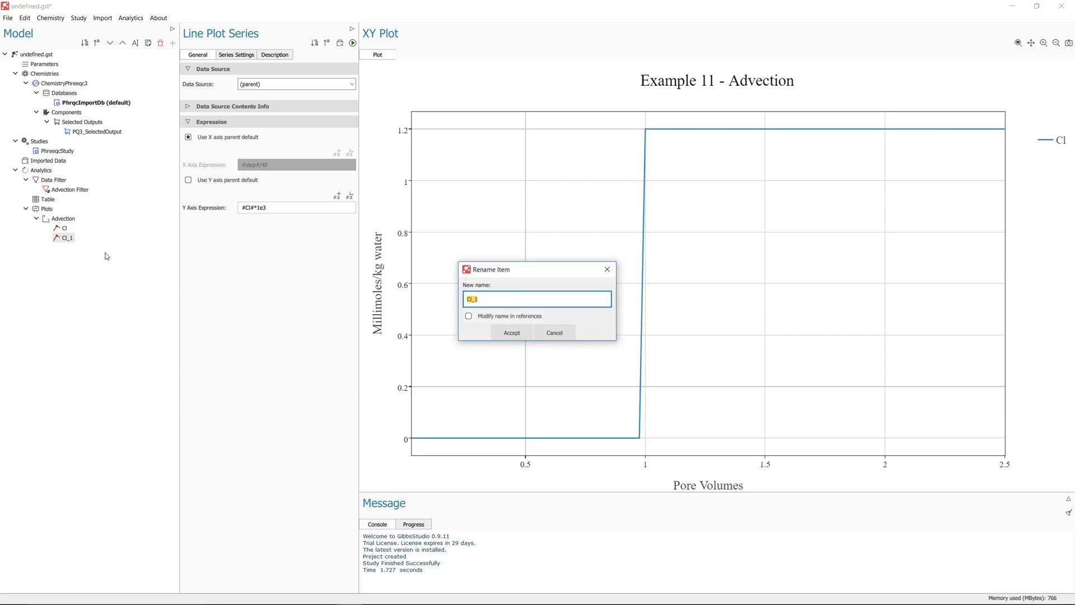
type("Na")
key("Return")
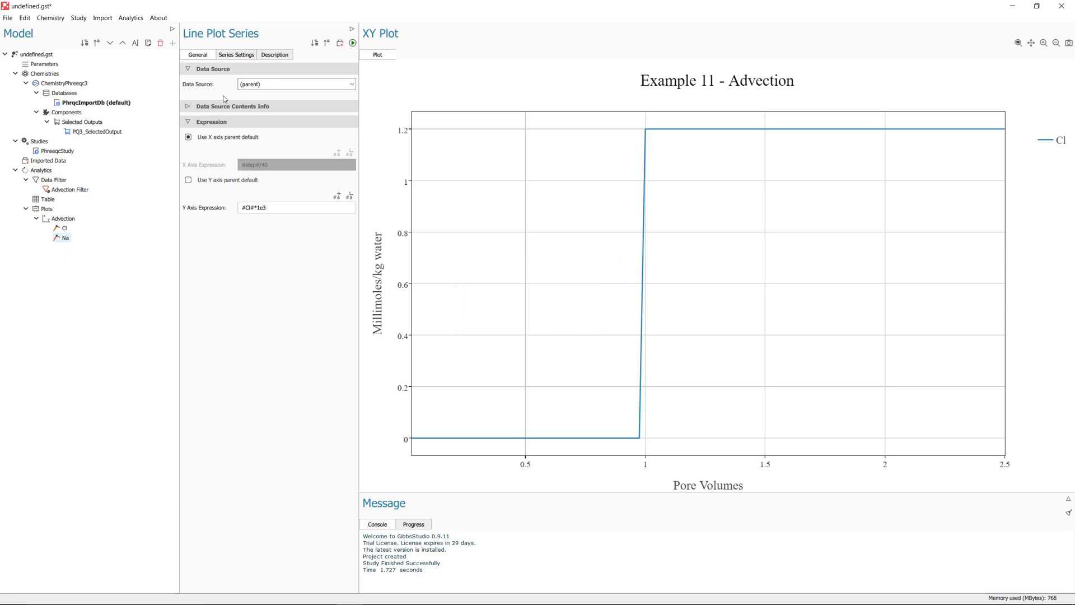
- Set the Na series' Y axis expression to #Na#*1e3 and its displayed series name to Na
left_click(252, 207)
key("Left")
key("Delete")
key("Delete")
type("Na")
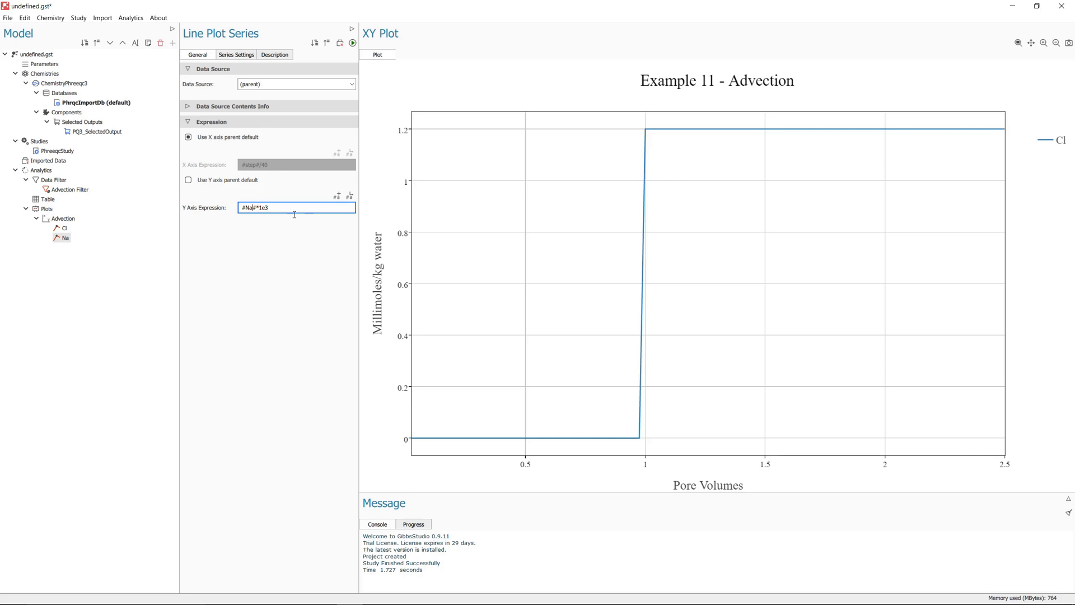
left_click(241, 55)
left_click(262, 100)
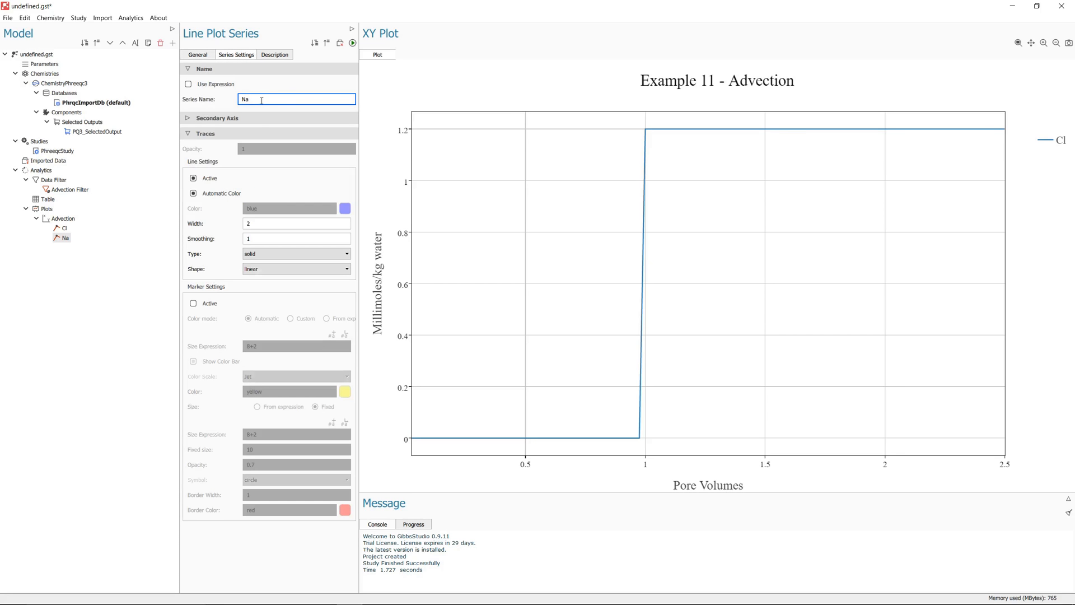
- Duplicate the Na series and rename the copy to K
right_click(68, 220)
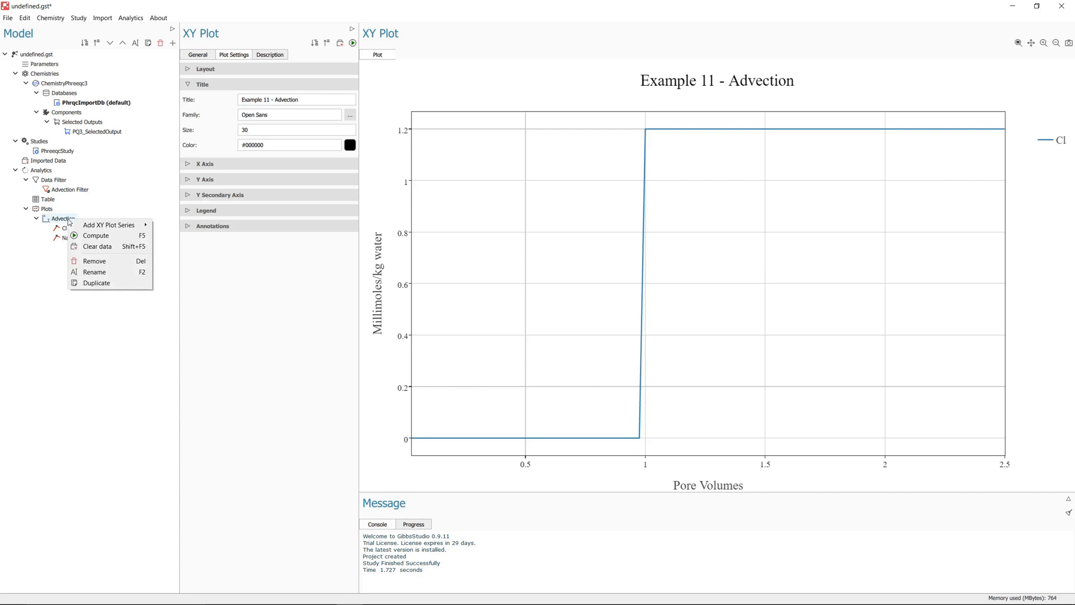
left_click(63, 238)
right_click(64, 238)
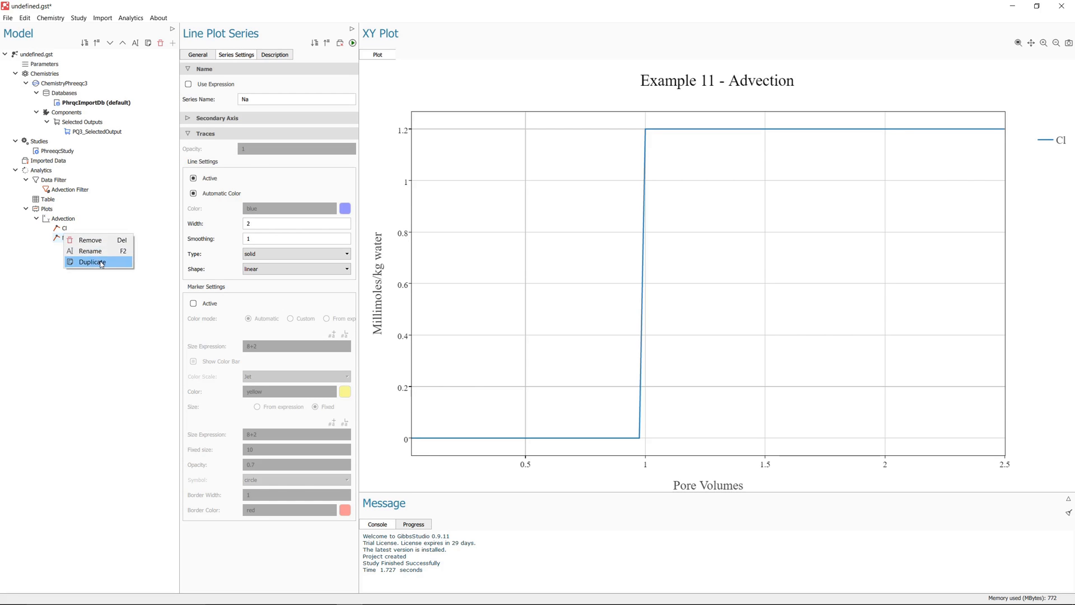
left_click(98, 263)
right_click(67, 249)
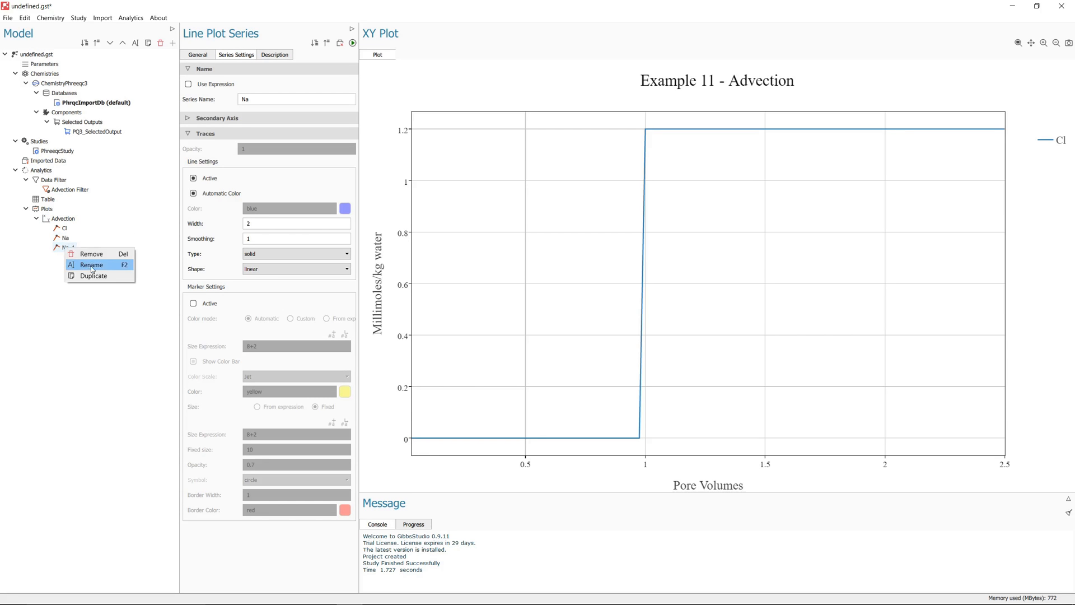
left_click(100, 261)
type("K")
key("Return")
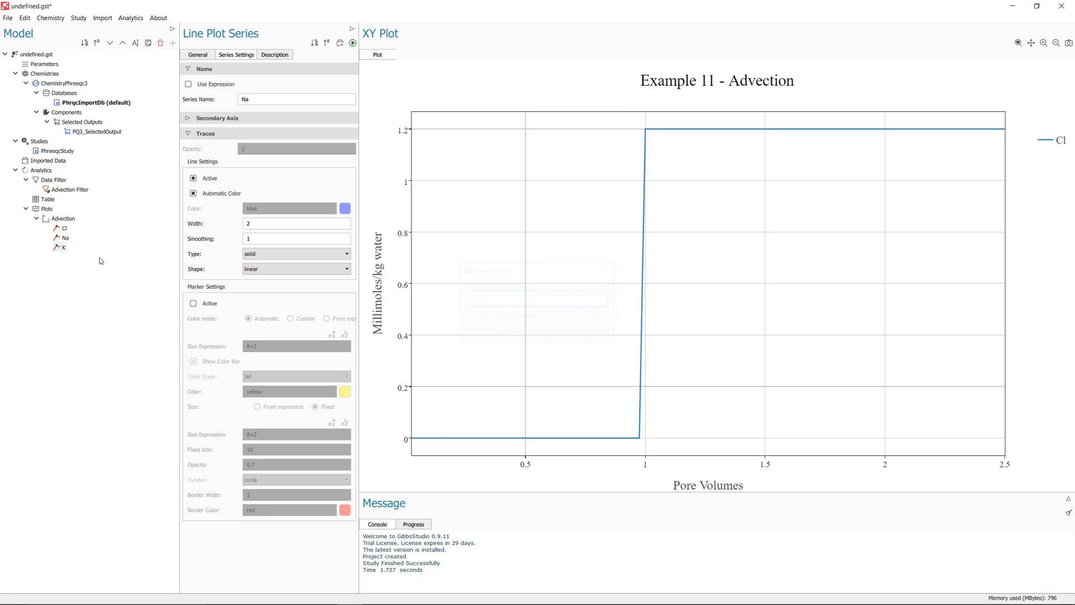
- Set the K series' displayed name to K and its Y axis expression to #K#*1e3
double_click(279, 101)
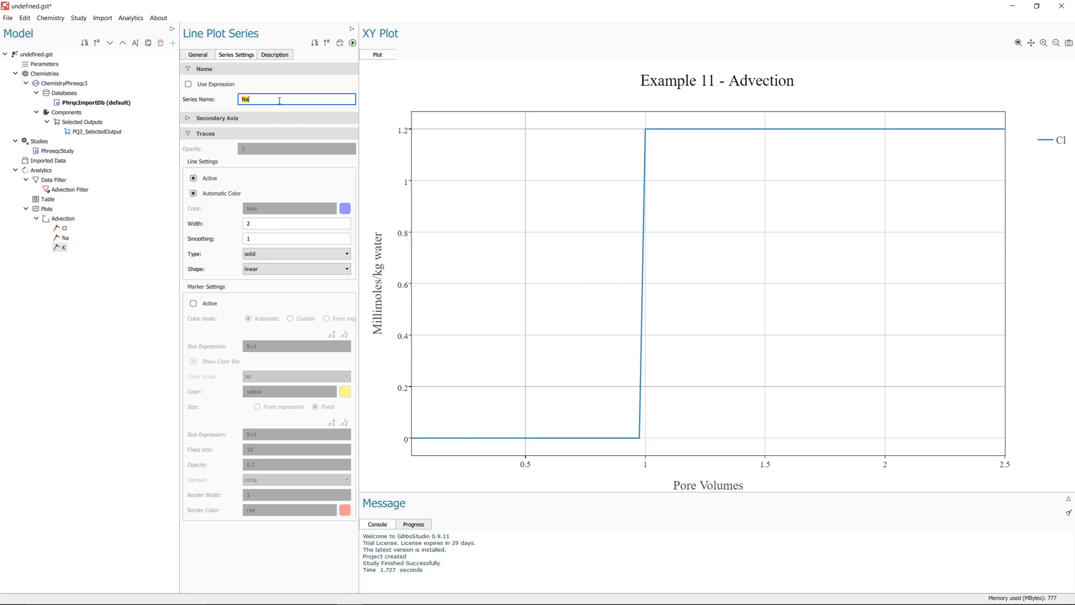
type("K")
left_click(198, 55)
triple_click(253, 208)
left_click_drag(253, 208, 257, 209)
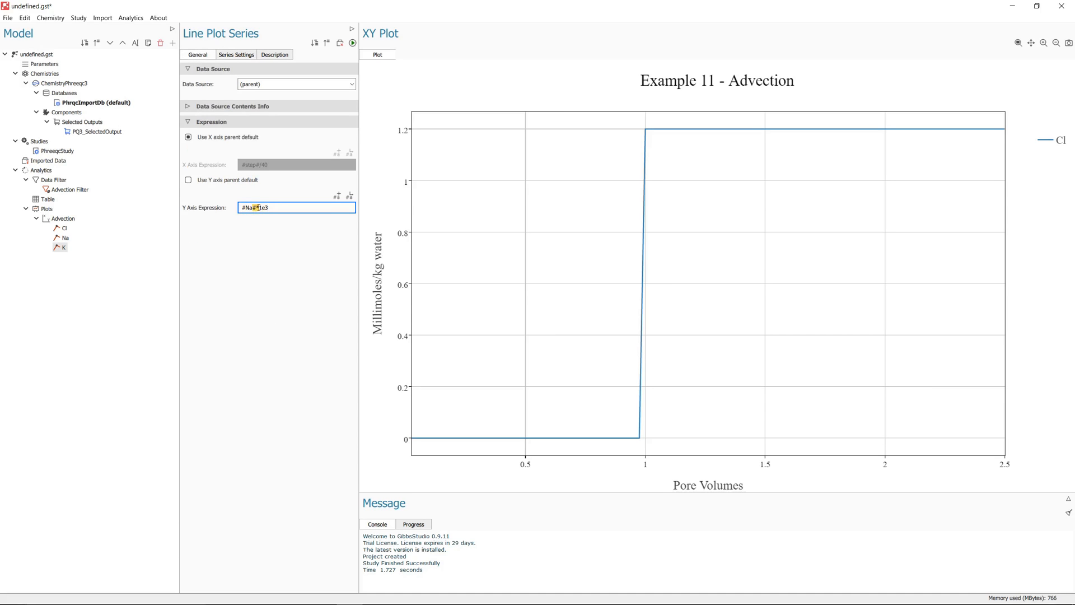
key("Left")
key("BackSpace")
key("BackSpace")
type("K")
- Duplicate the K series and rename the copy to Ca
right_click(63, 247)
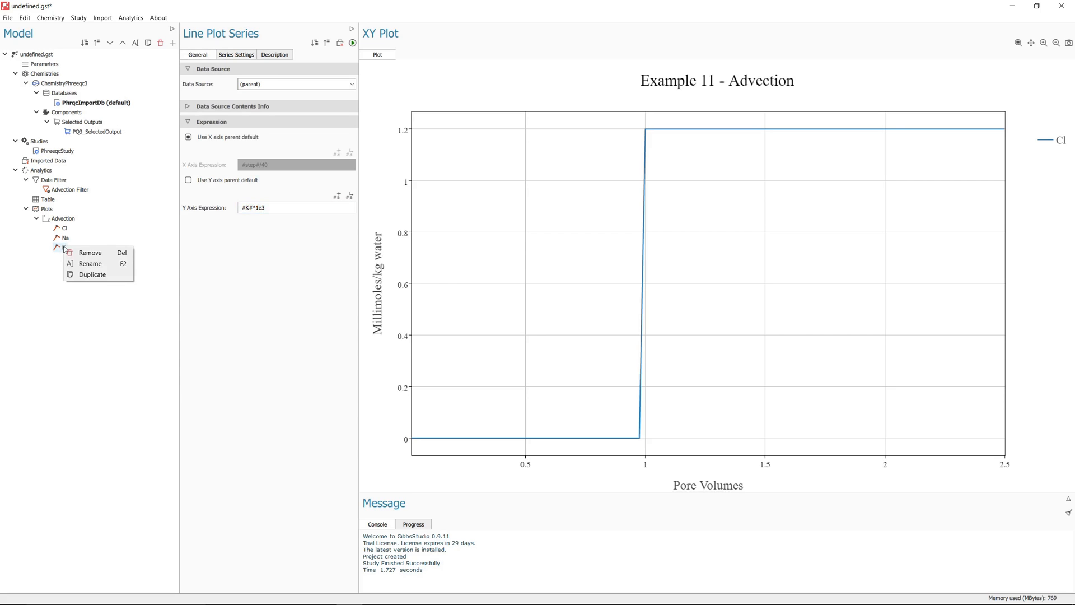
left_click(90, 275)
right_click(67, 257)
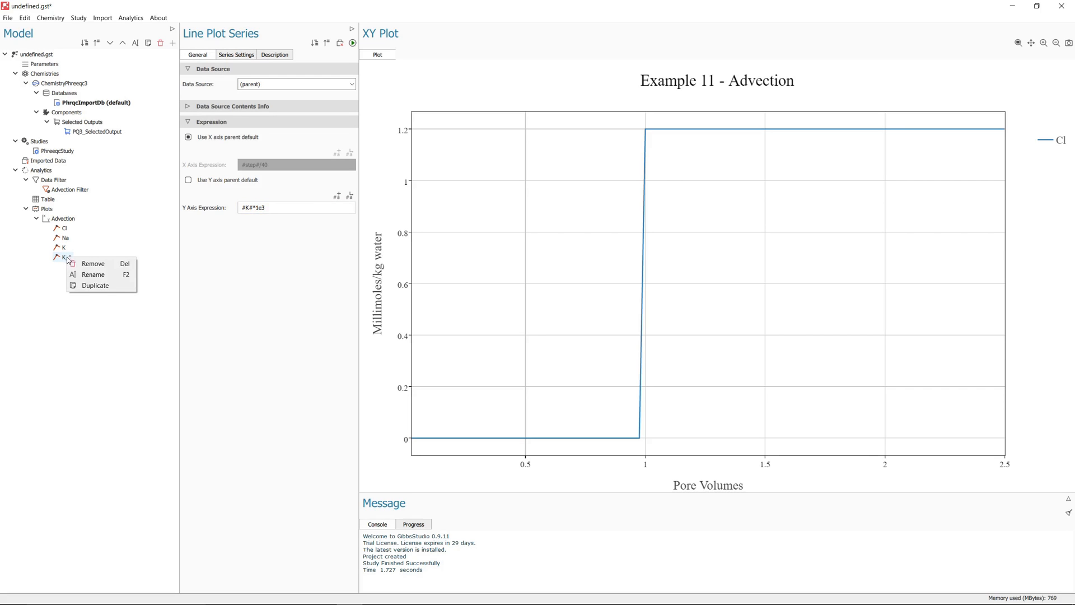
left_click(107, 275)
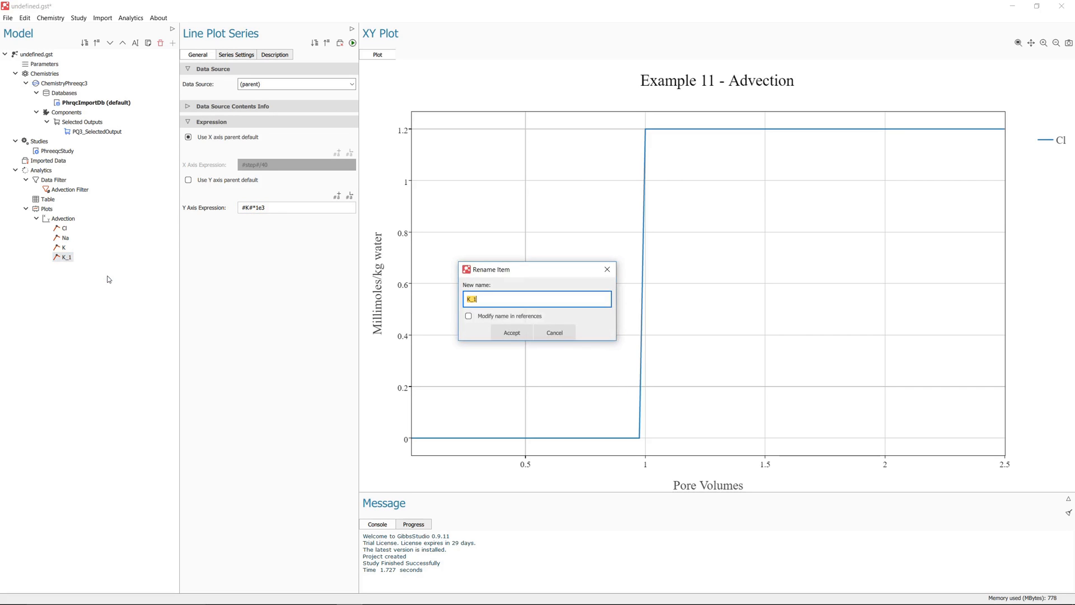
type("Ca")
key("Return")
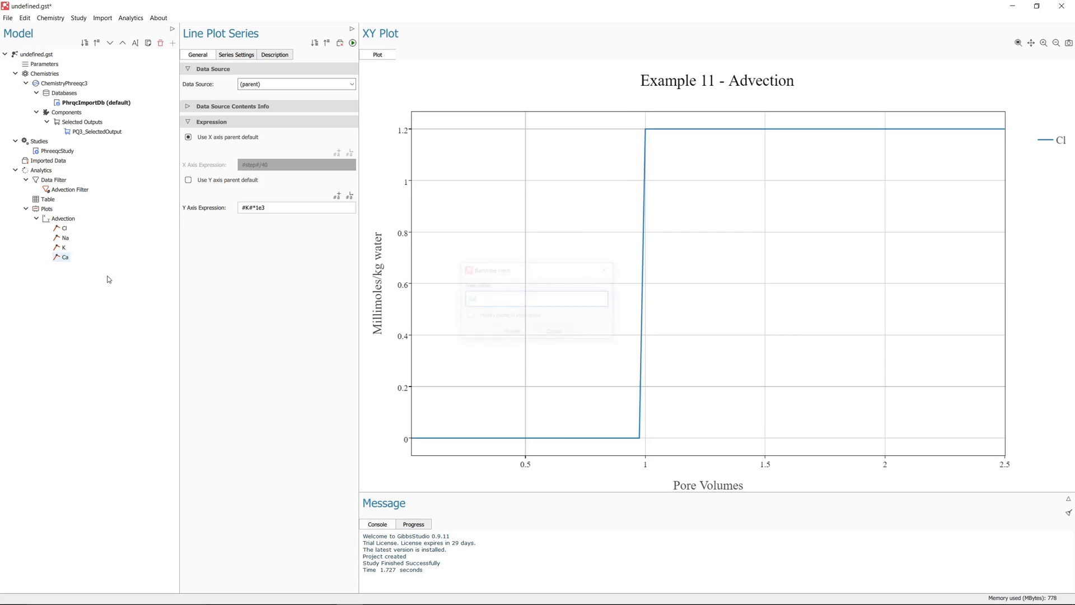
- Set the Ca series' Y axis expression to #Ca#*1e3 and its displayed series name to Ca
triple_click(249, 208)
type("#Ca#*1e3")
left_click(227, 54)
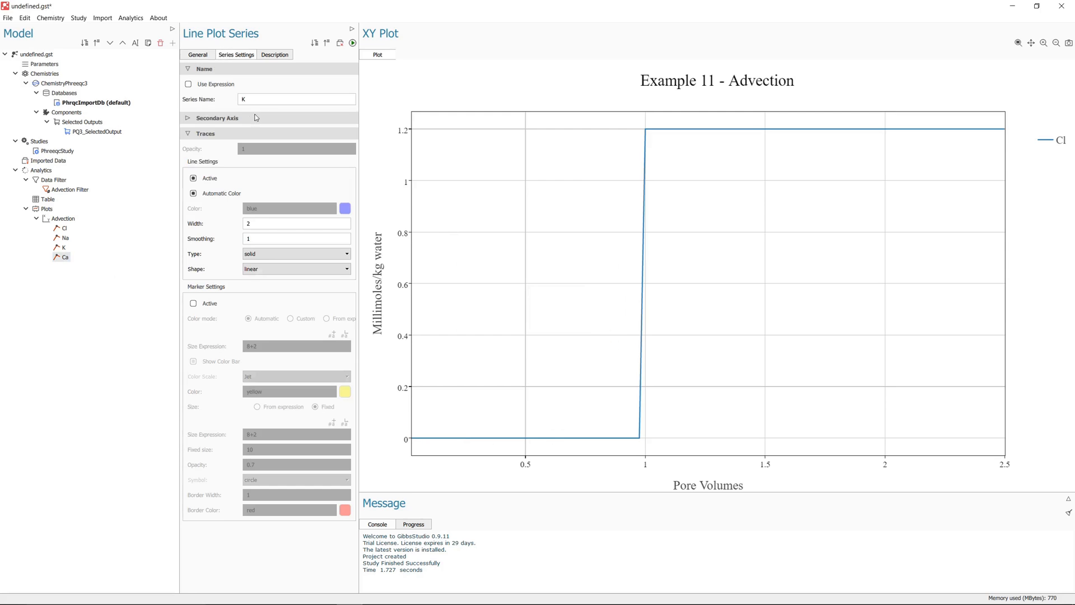
double_click(266, 98)
type("Ca")
key("Return")
- Compute the Advection plot with all four series, and recompute it with a manual Y axis range from 0 to 1.4
left_click(70, 219)
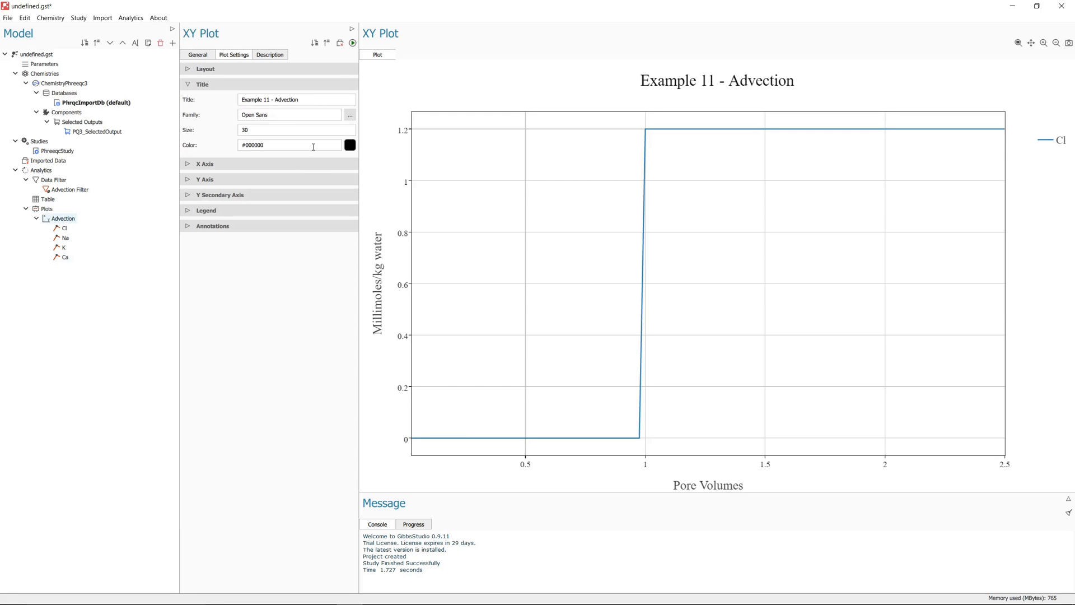
left_click(352, 44)
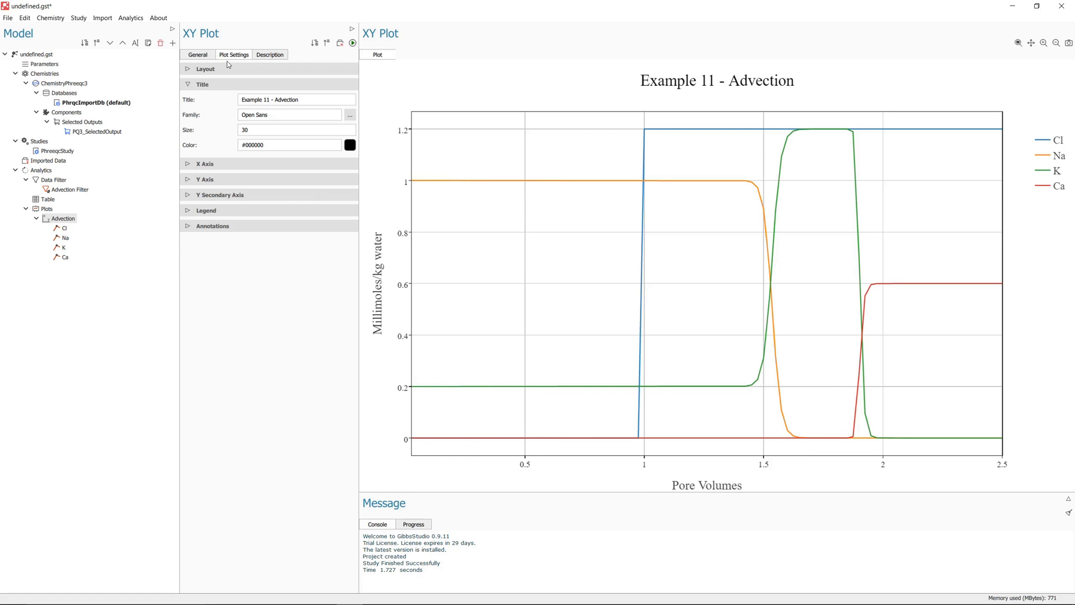
left_click(188, 181)
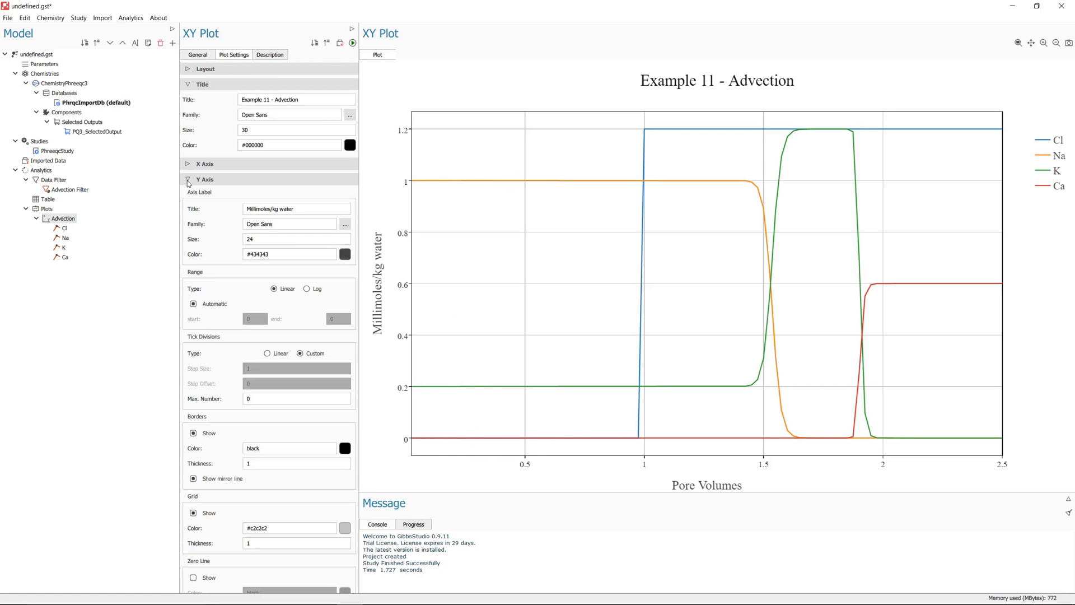
left_click(194, 304)
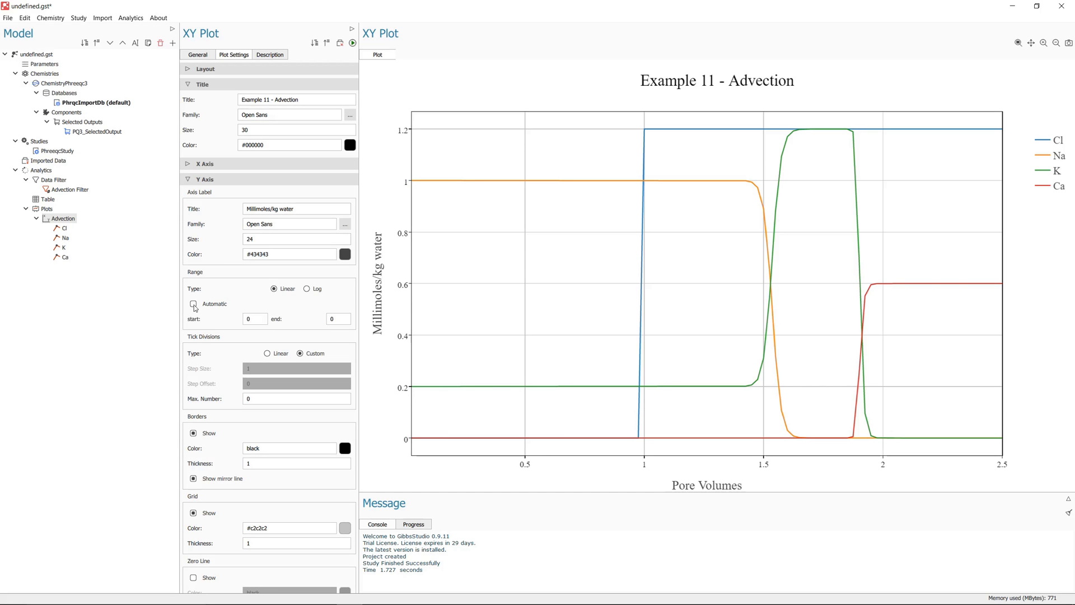
left_click(330, 318)
left_click(341, 321)
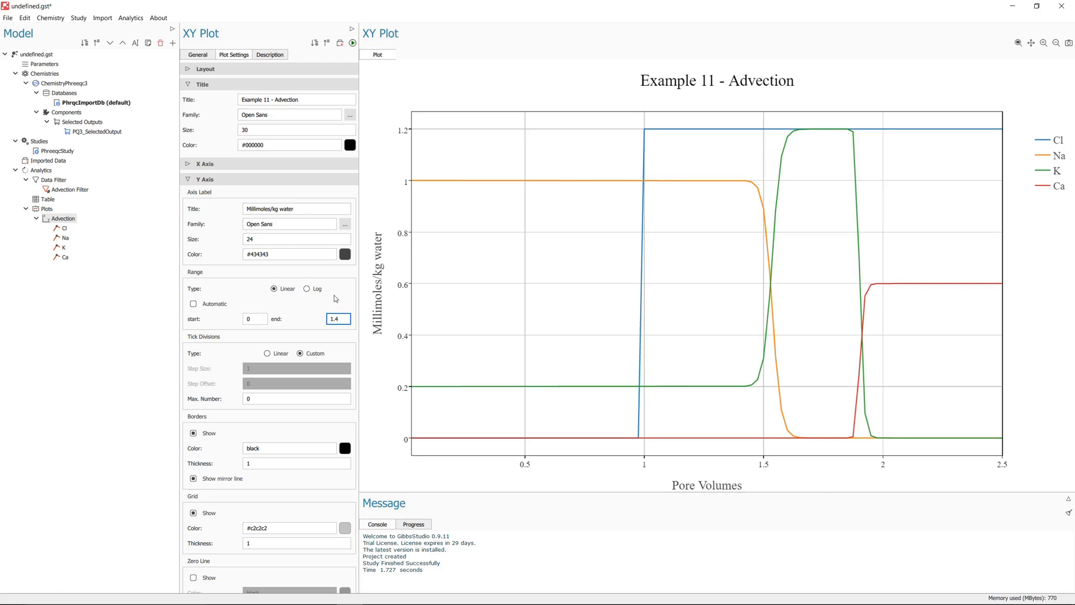
left_click(353, 43)
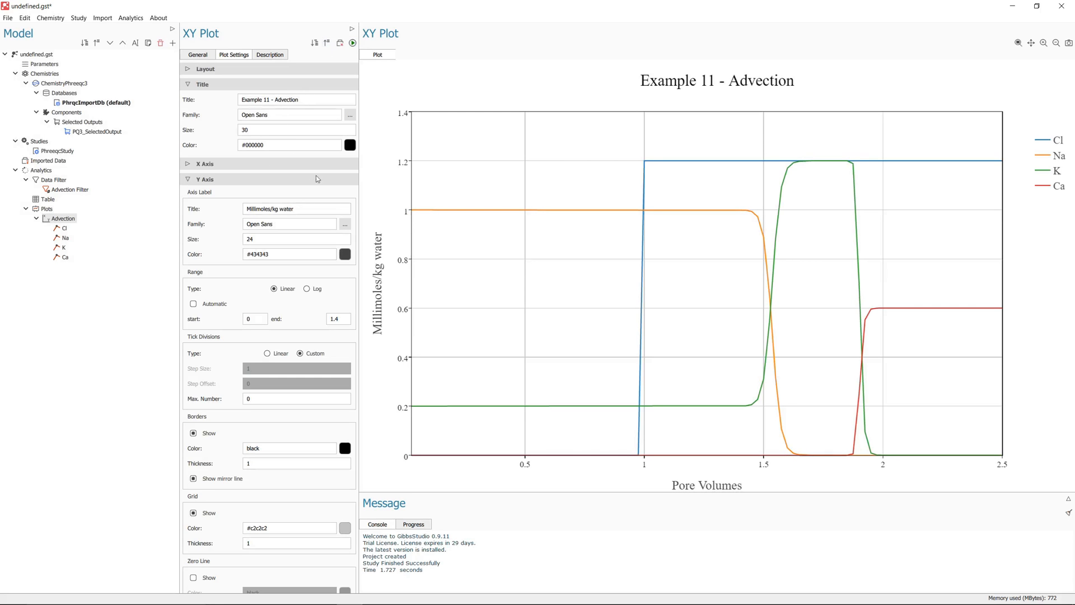
left_click(190, 180)
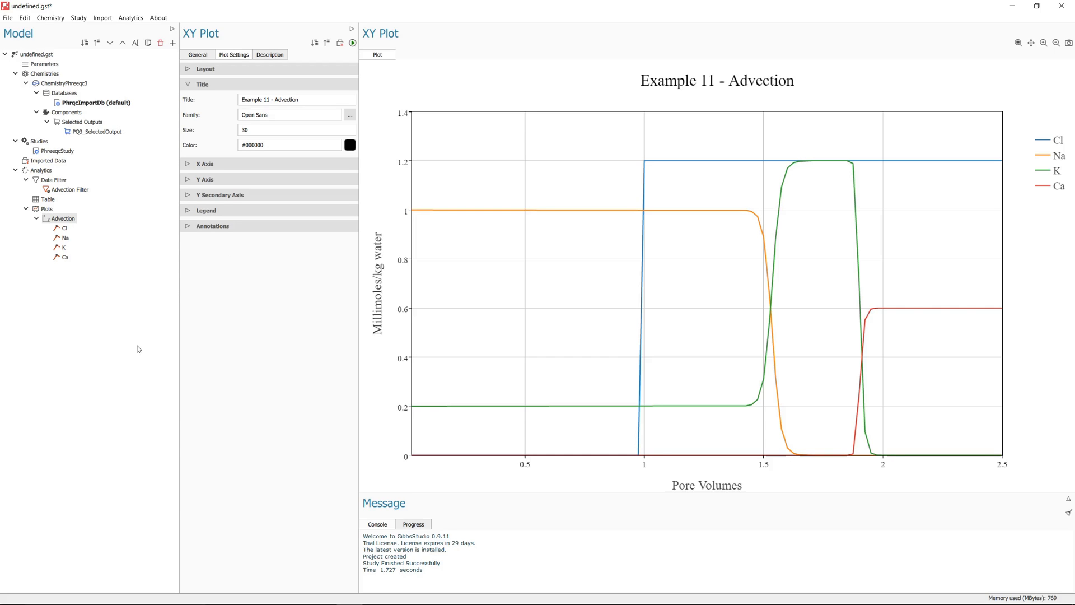
- Duplicate the Advection Filter and rename the copy to Transport Filter
left_click(36, 221)
left_click(70, 190)
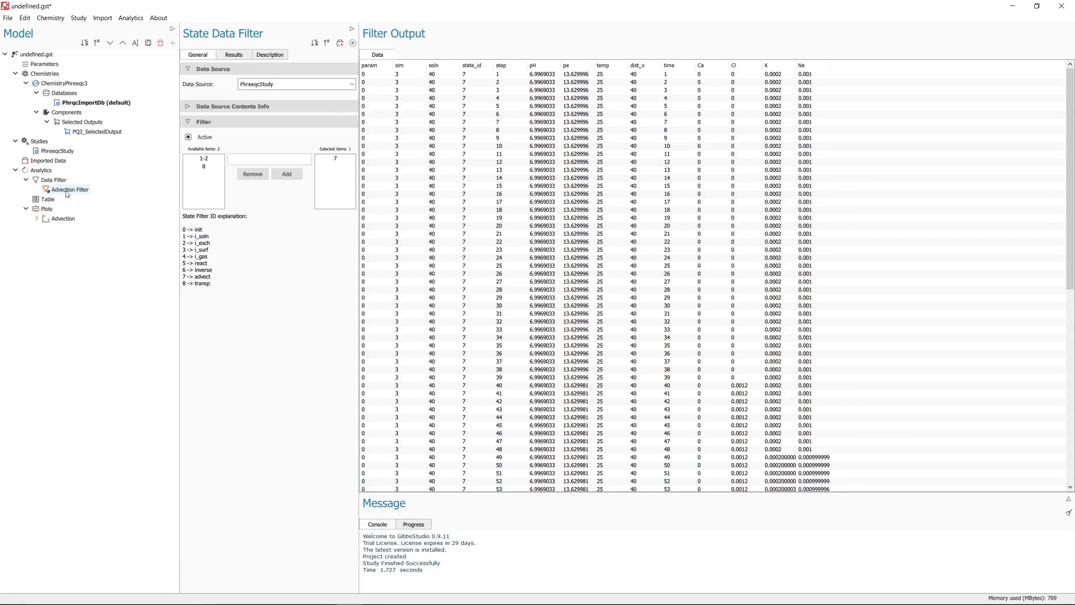
right_click(67, 193)
left_click(98, 241)
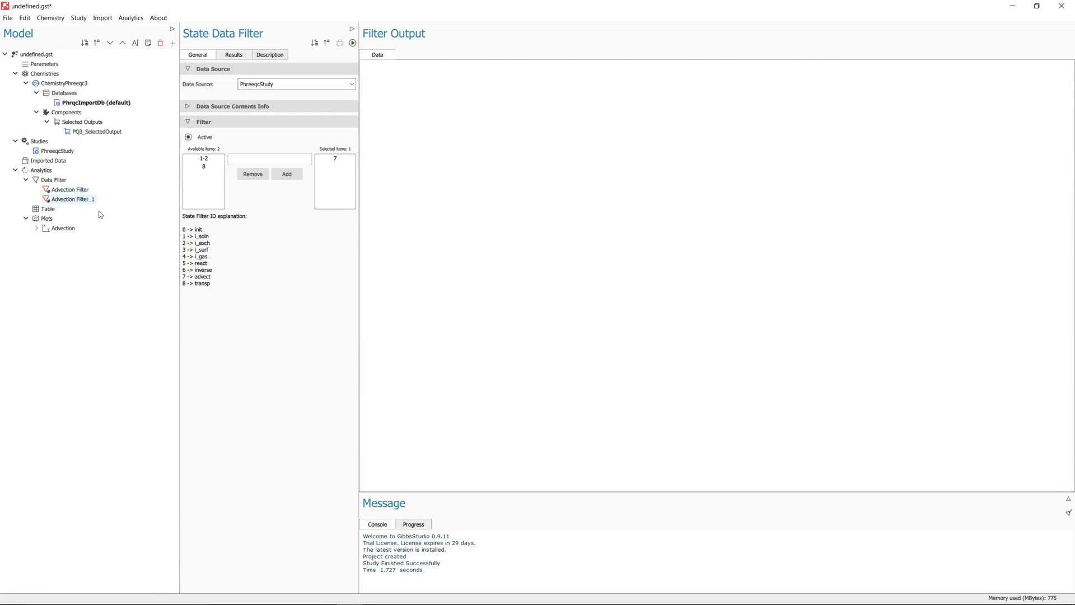
right_click(86, 200)
left_click(129, 244)
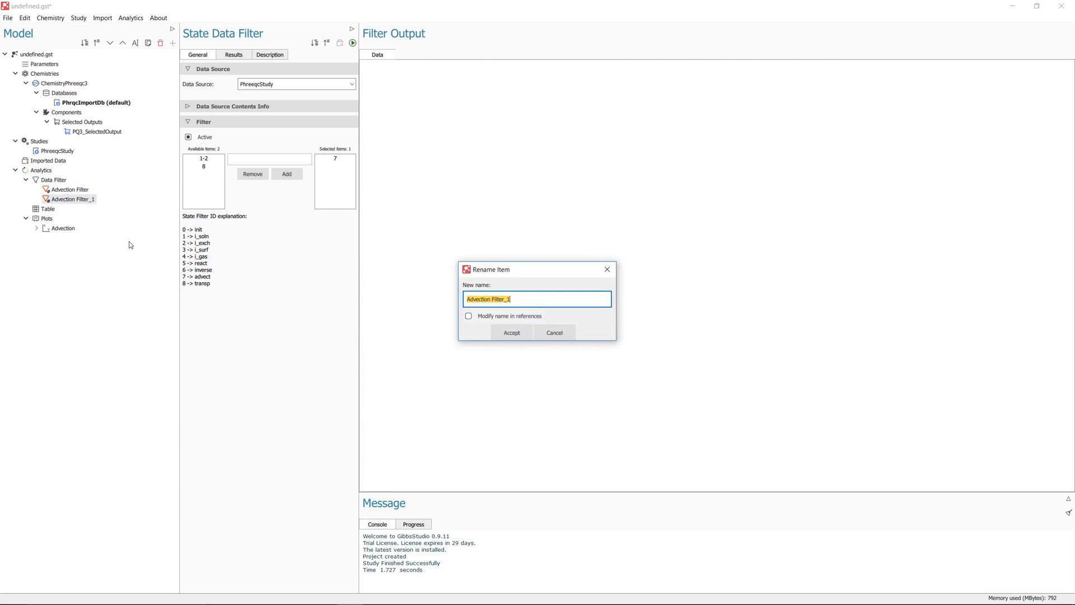
type("Transport Filter")
key("Return")
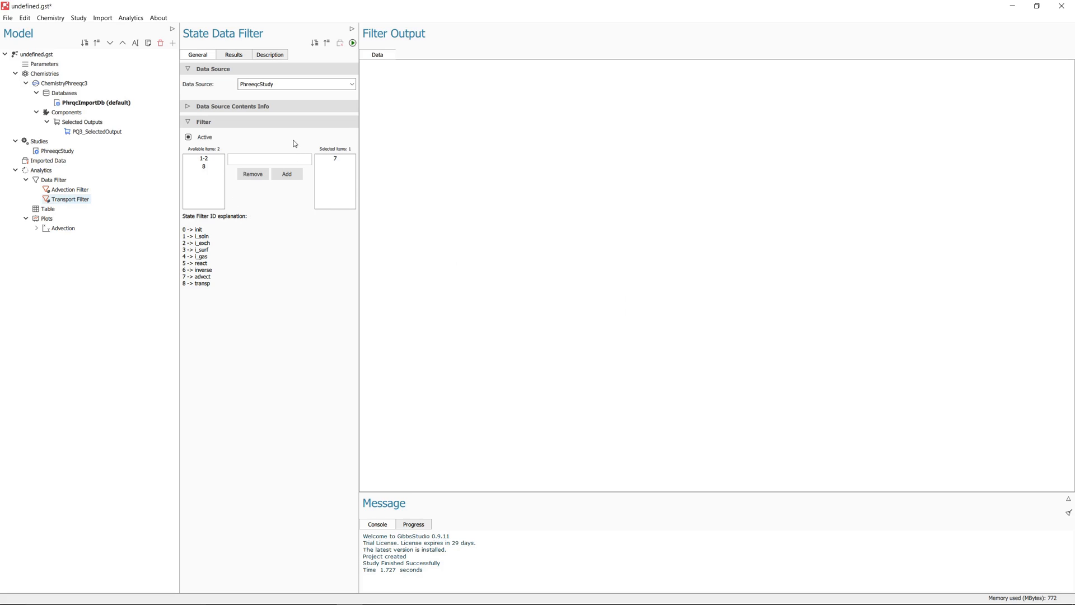
- Replace state 7 with state 8 in the Transport Filter's selected items
left_click(334, 159)
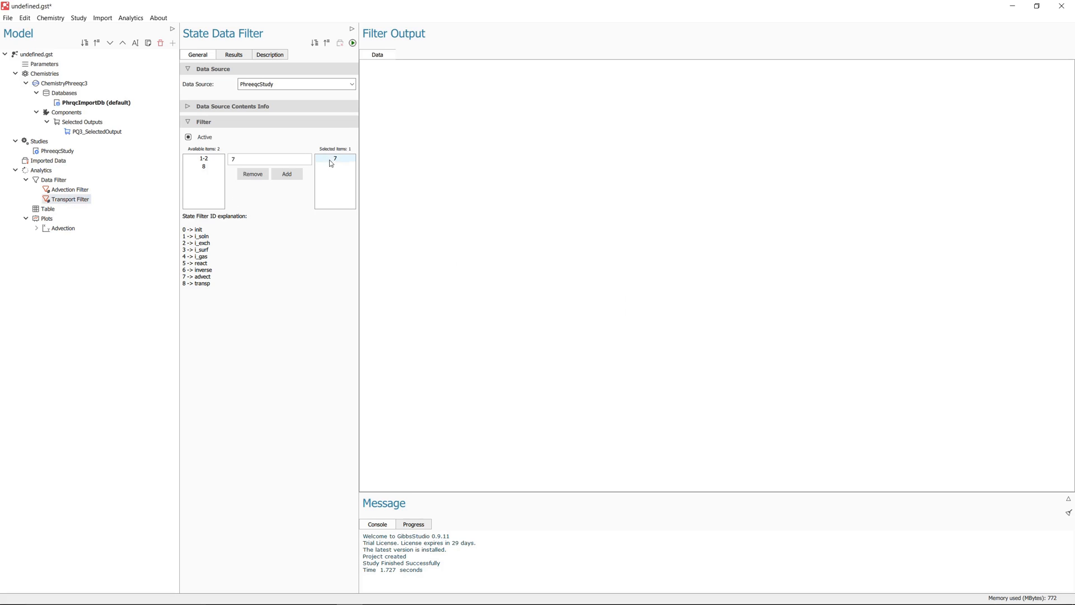
left_click(253, 175)
left_click(255, 160)
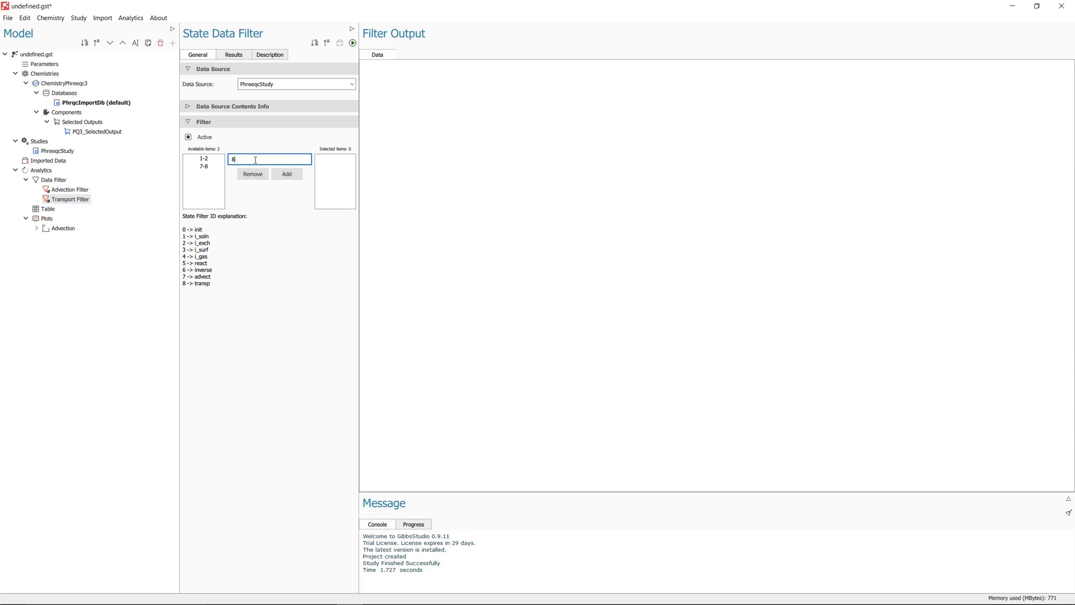
left_click(288, 174)
- Duplicate the Advection plot and rename the copy to Transport
left_click(57, 230)
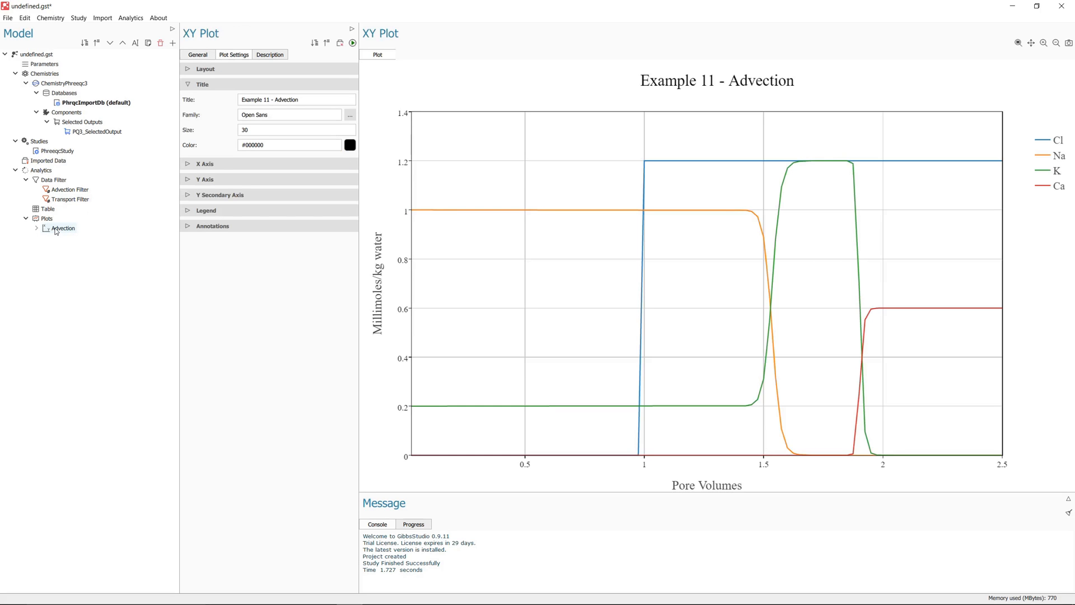
right_click(56, 230)
left_click(115, 293)
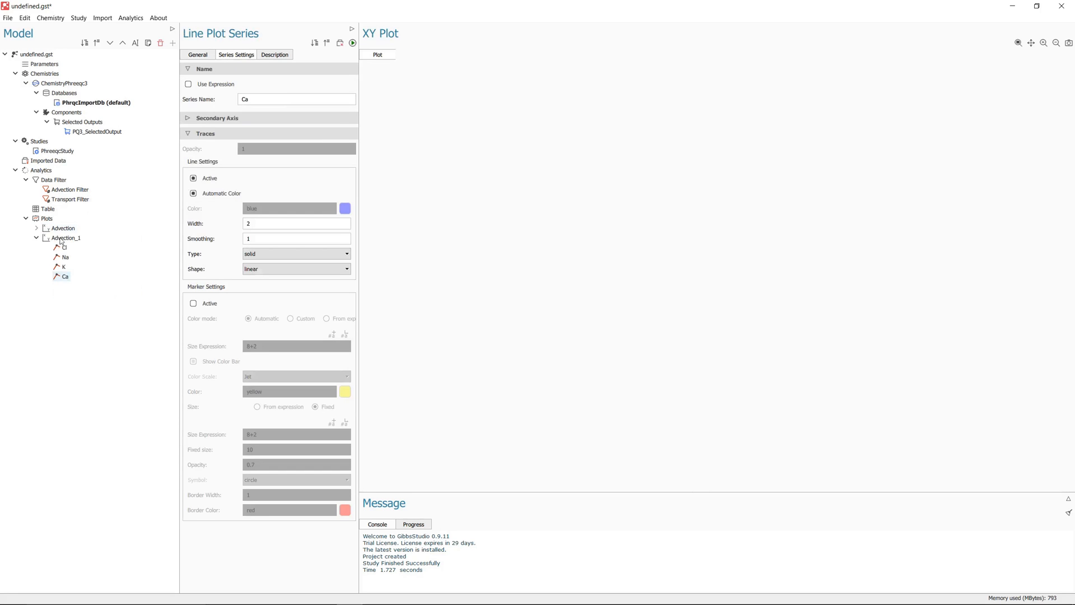
right_click(63, 238)
left_click(117, 293)
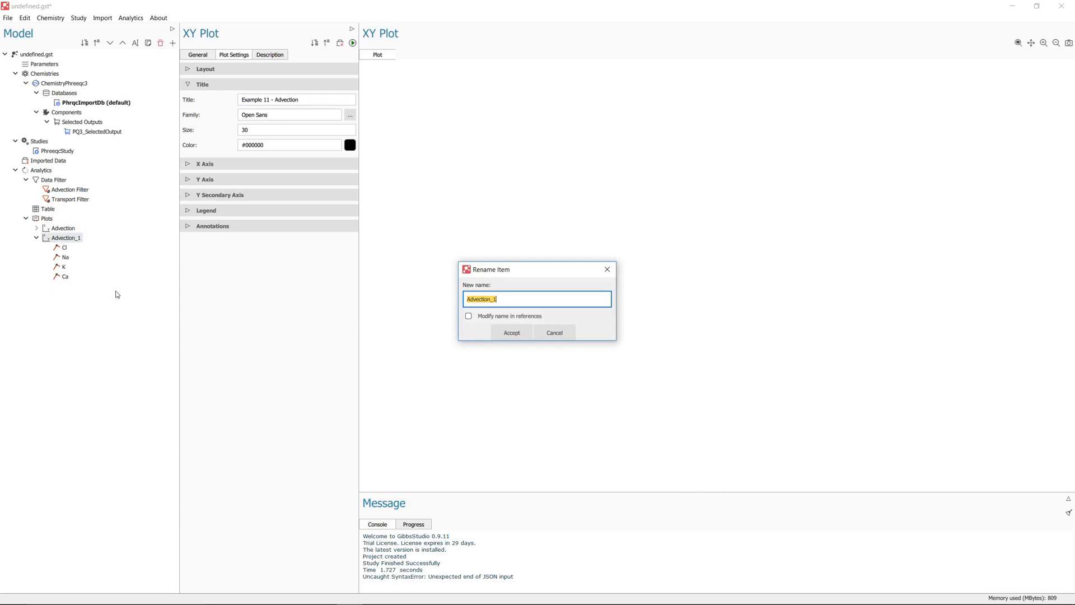
type("Ter4")
left_click(510, 333)
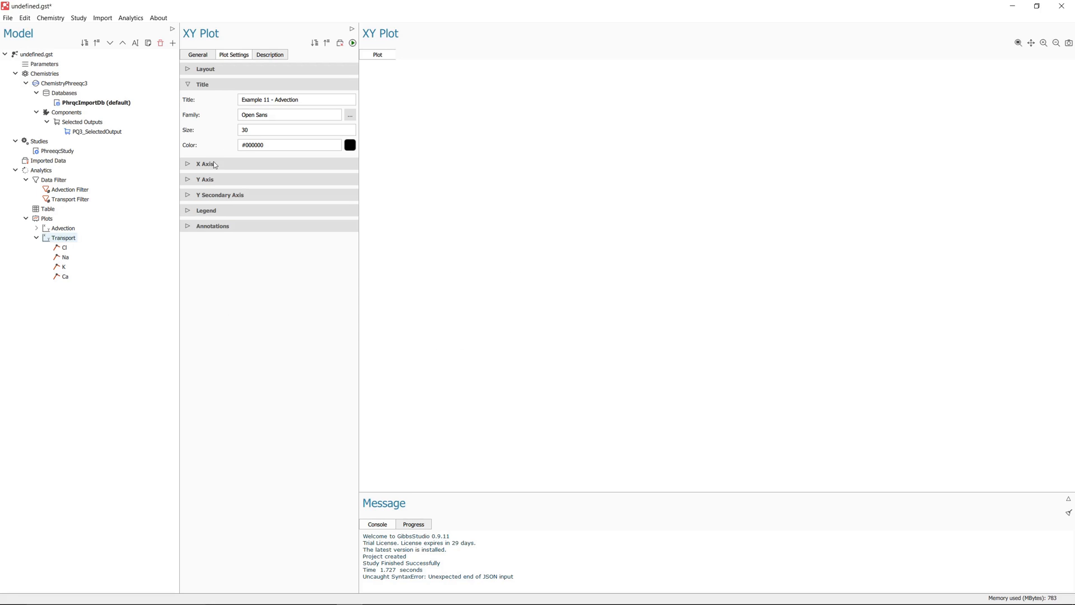
- Title the Transport plot Example 11 - Transport, and compute it with Transport Filter as its data source
double_click(289, 100)
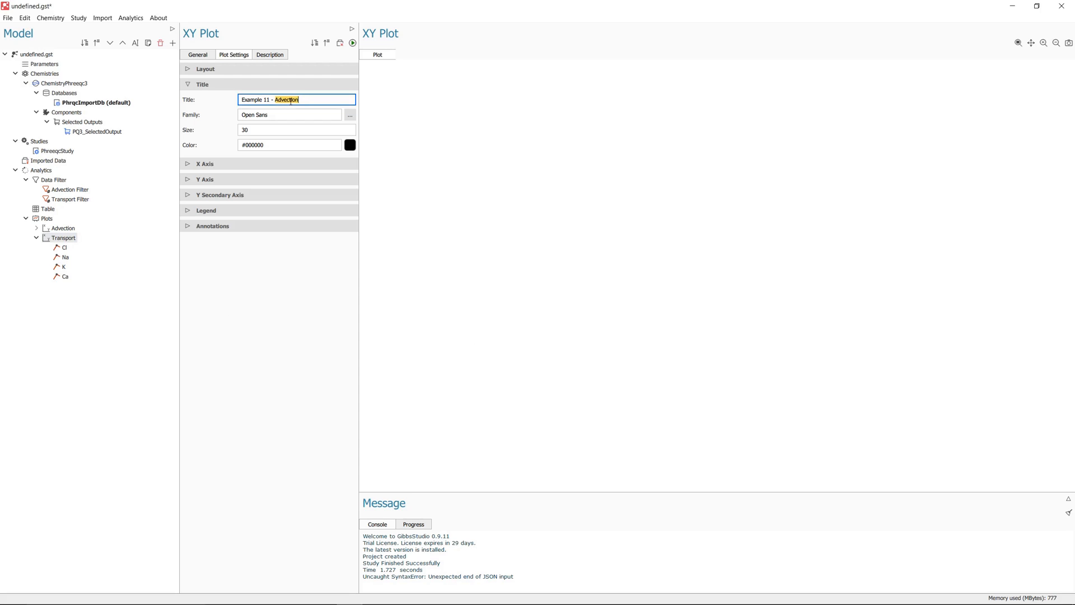
type("Transpor")
left_click(190, 55)
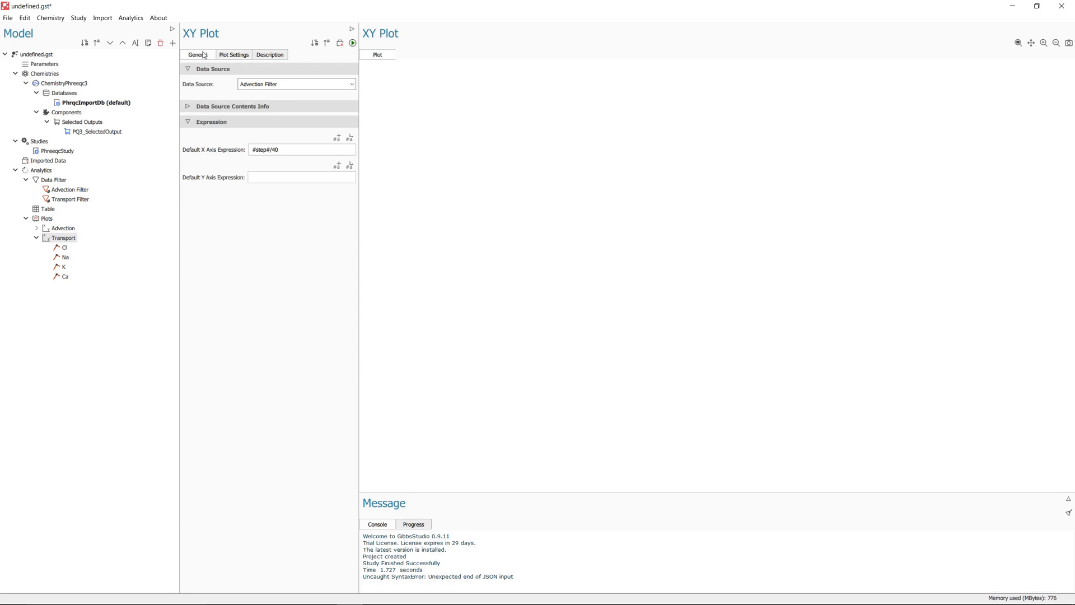
left_click(353, 85)
left_click(353, 43)
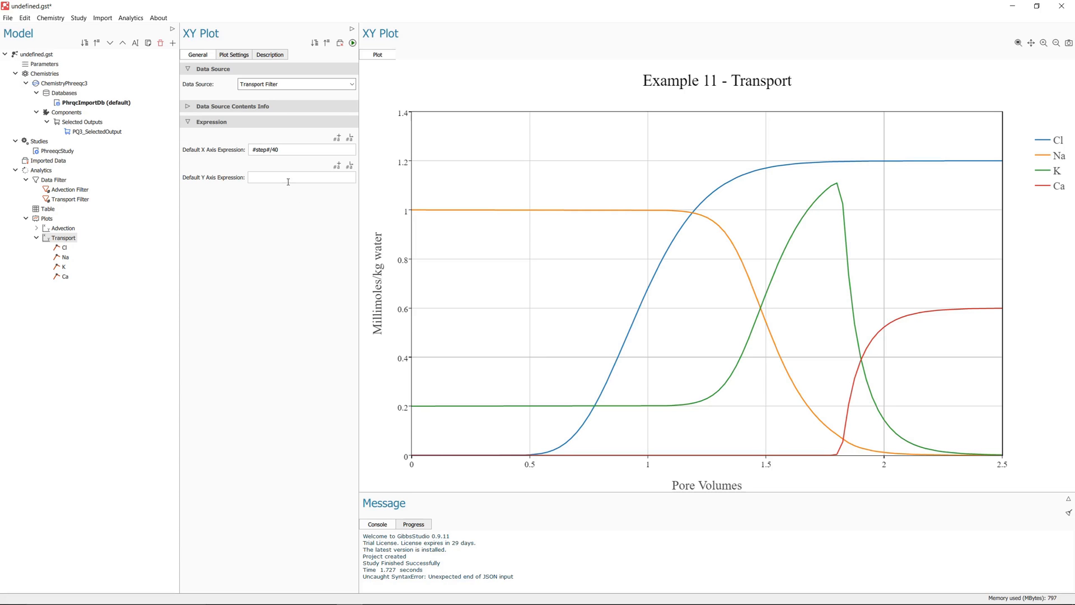
- Compare the Advection plot with Figure 12 in the PHREEQC manual PDF in Firefox and examine the analytical chloride breakthrough equation
left_click(36, 238)
left_click(62, 228)
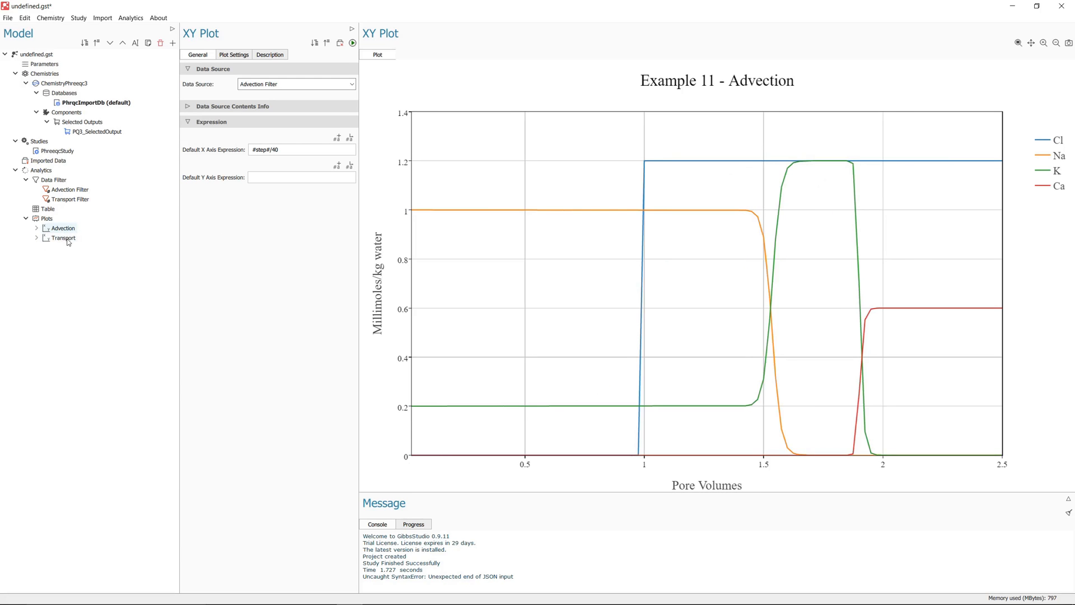
key("alt+Tab")
left_click_drag(244, 11, 343, 12)
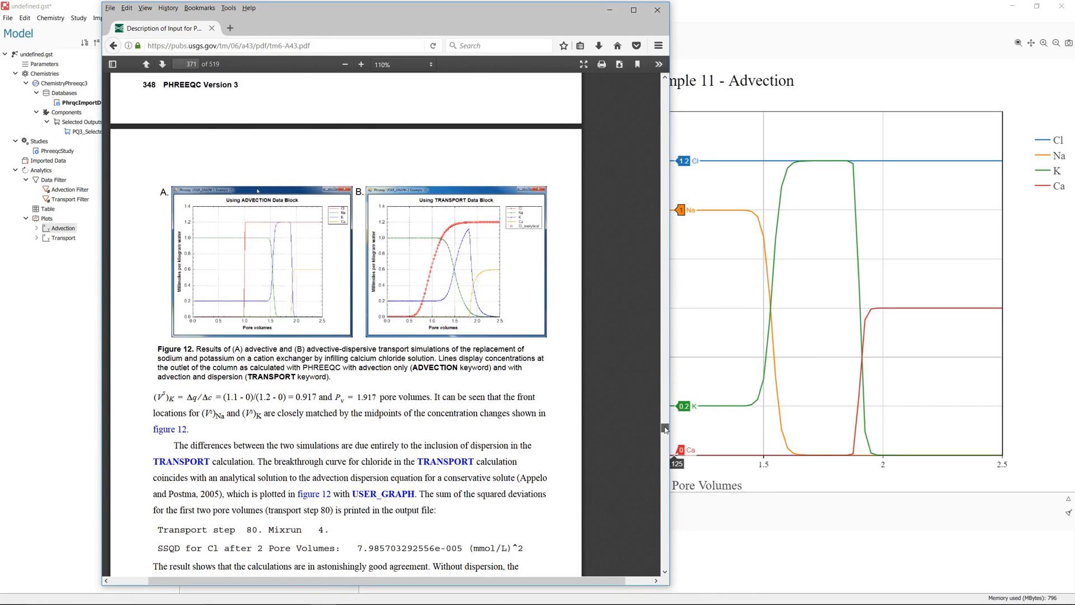
left_click_drag(664, 427, 664, 426)
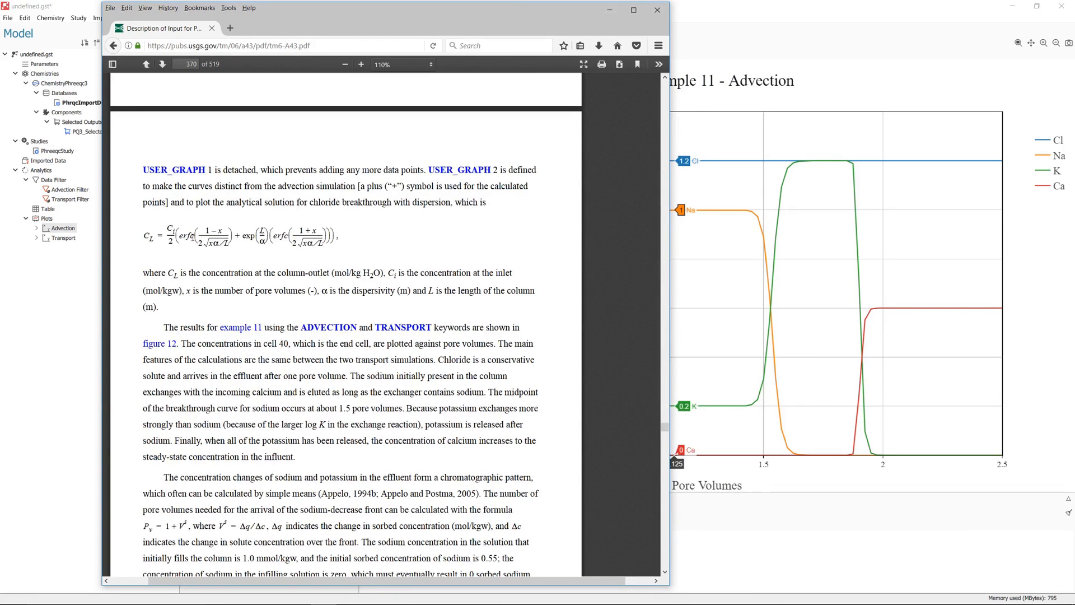
left_click_drag(146, 236, 364, 238)
left_click(360, 252)
key("alt+Tab")
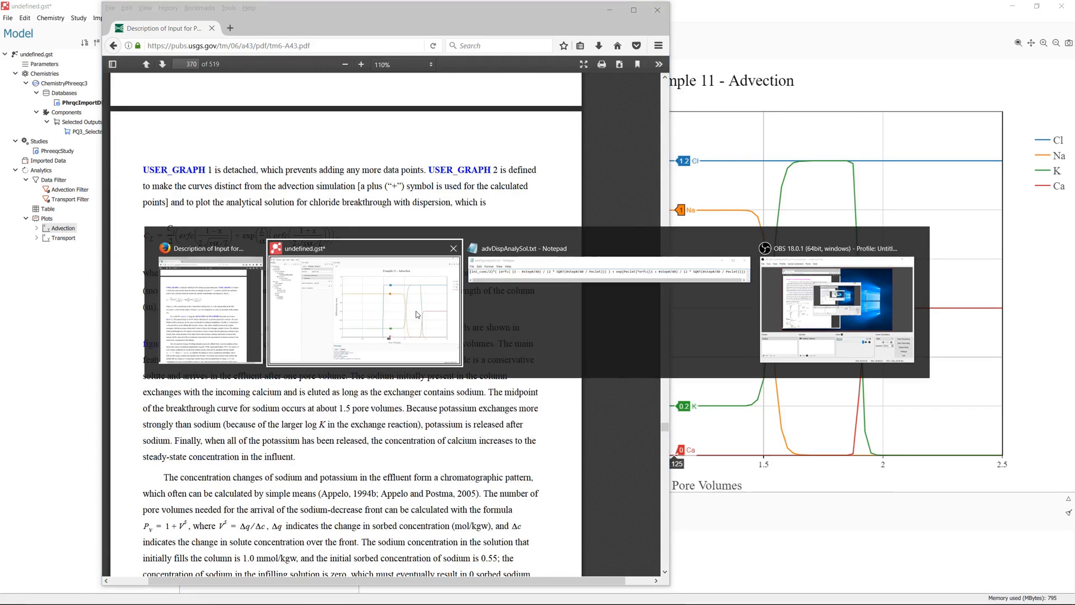
key("alt+shift+Tab")
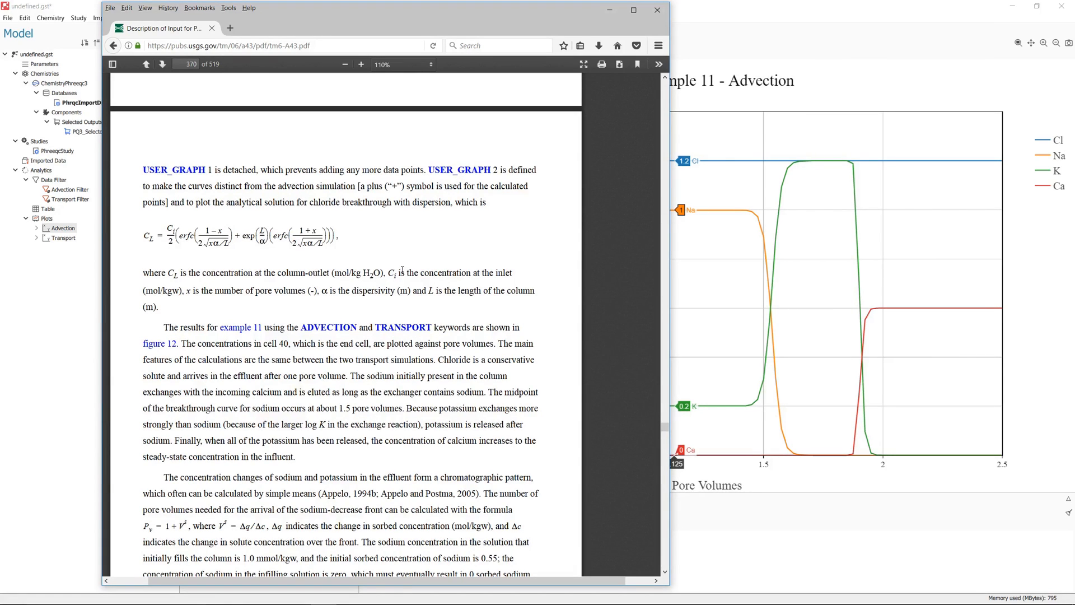
- Switch to advDispAnalySol.txt in Notepad, review the terms of the analytical solution, and select the entire expression
key("alt+Tab")
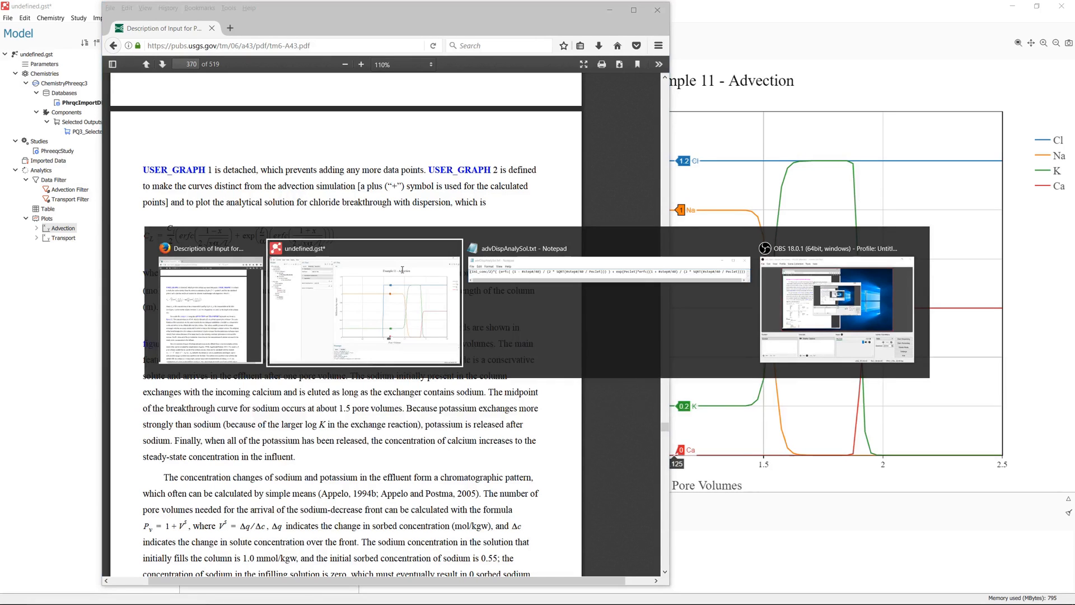
key("alt+Tab")
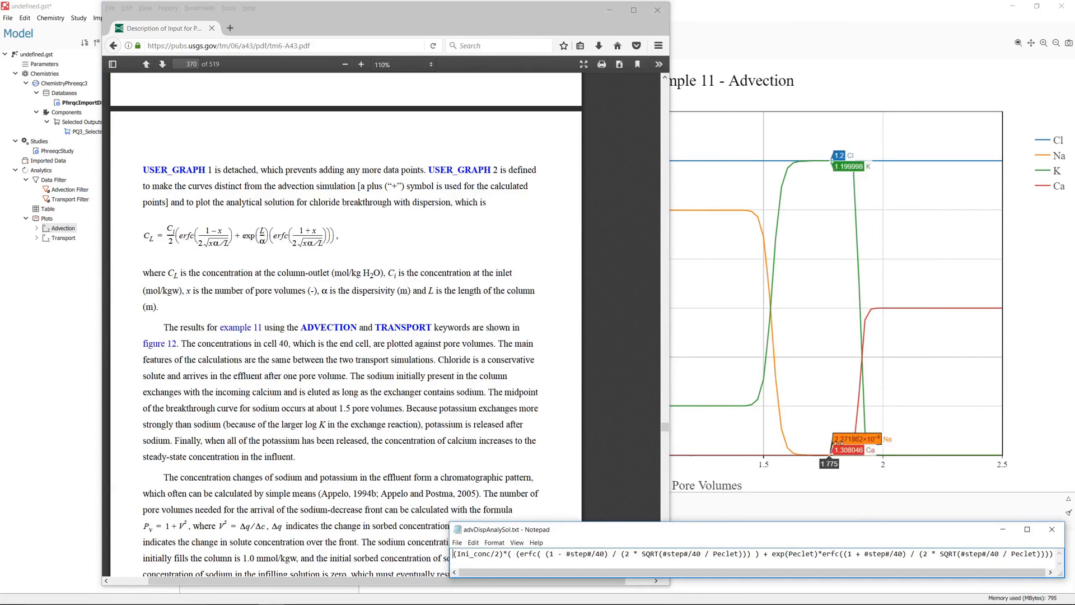
left_click_drag(874, 535, 535, 266)
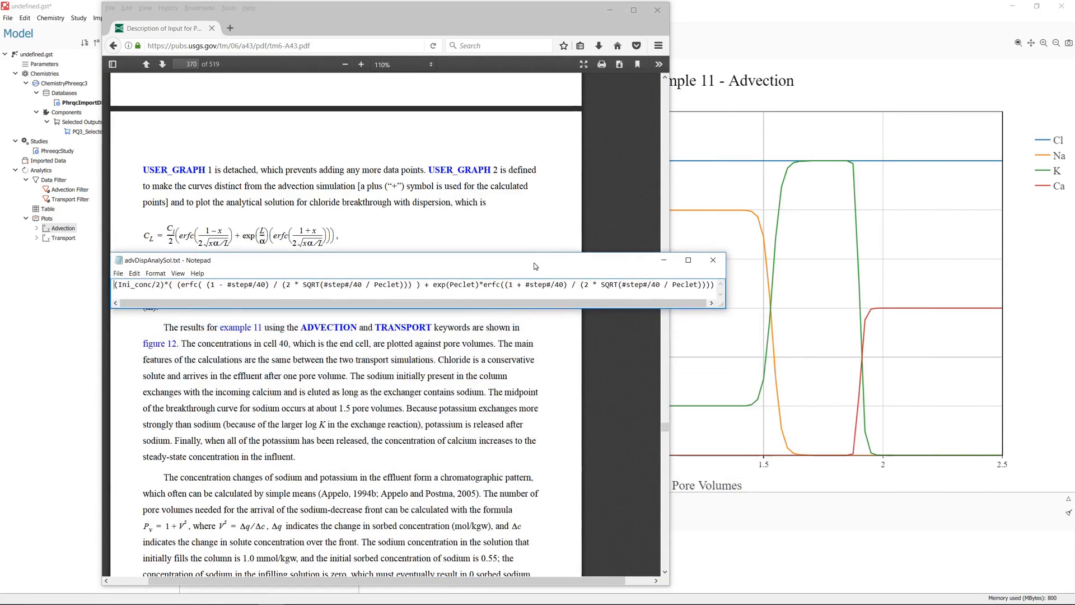
left_click_drag(717, 303, 812, 322)
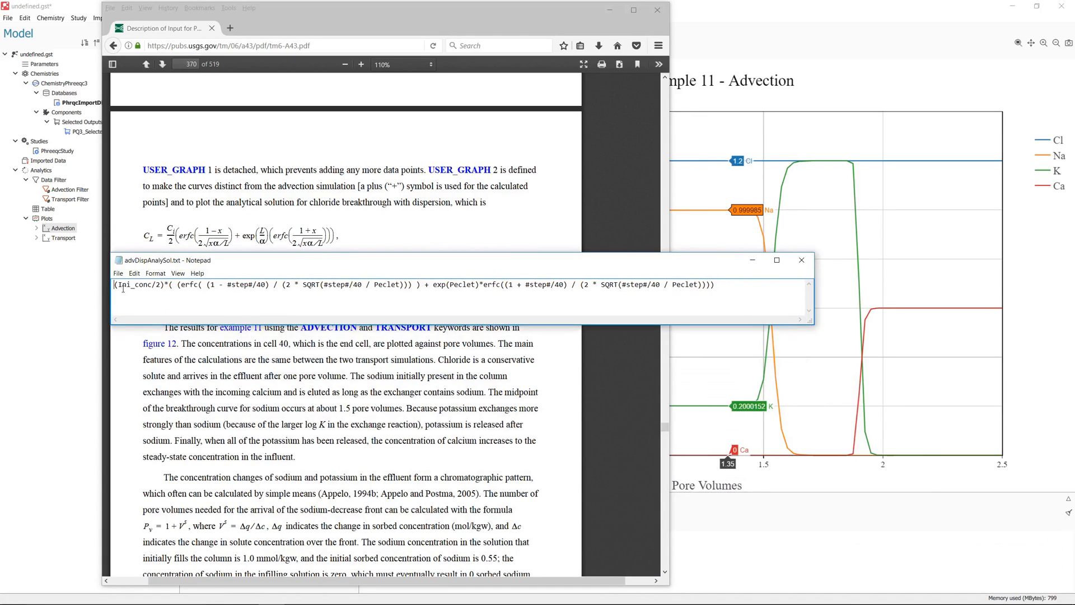
left_click_drag(118, 284, 148, 284)
left_click_drag(371, 285, 408, 297)
left_click_drag(617, 267, 762, 391)
left_click_drag(861, 407, 207, 392)
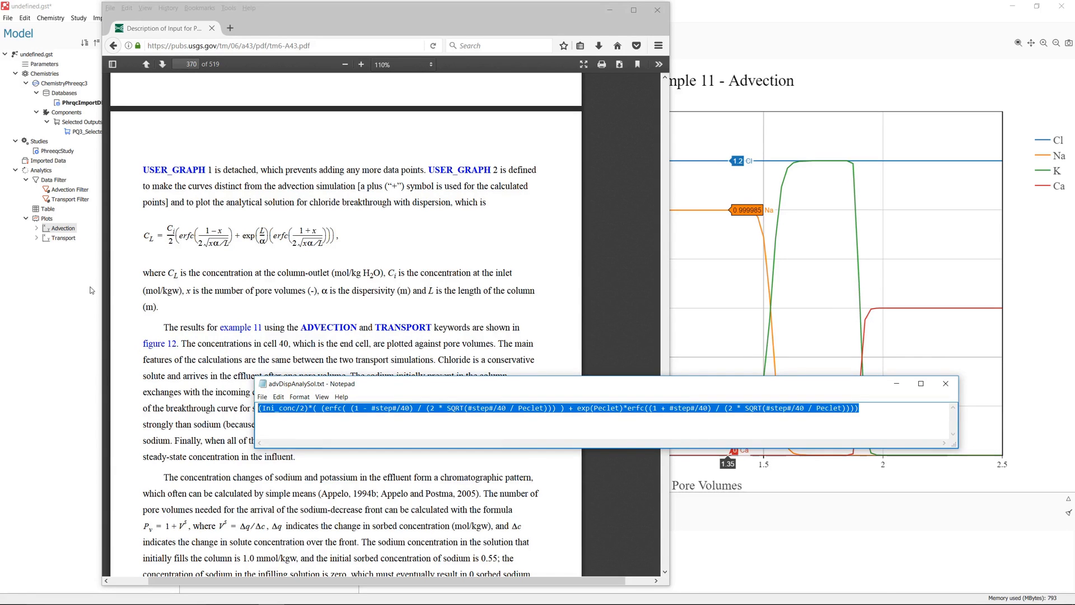
- Return to GibbsStudio and add a line plot series to the Transport plot
left_click(66, 258)
left_click(65, 240)
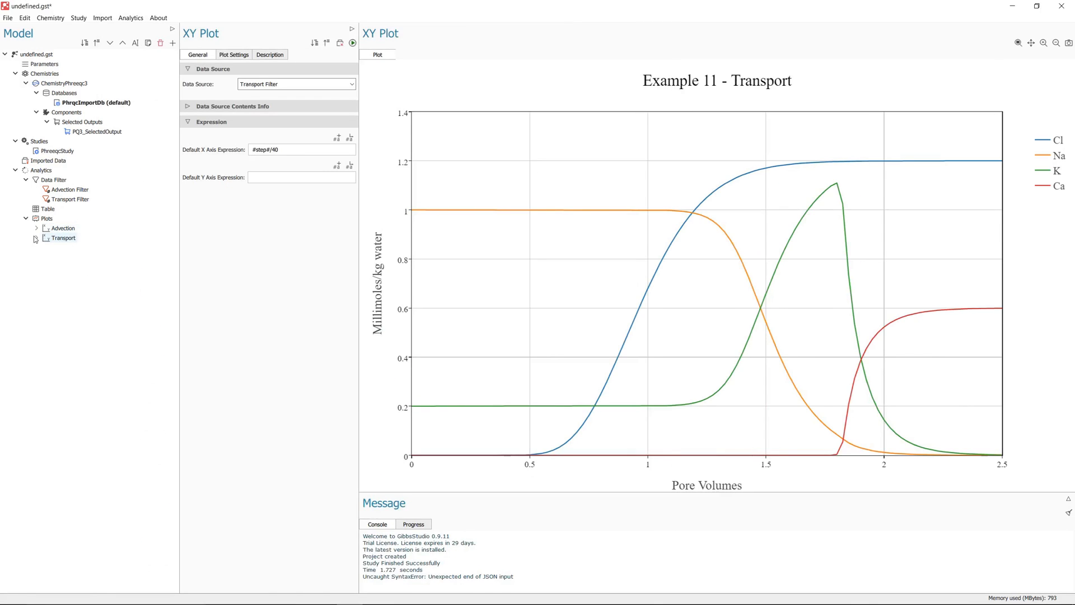
left_click(36, 238)
right_click(64, 239)
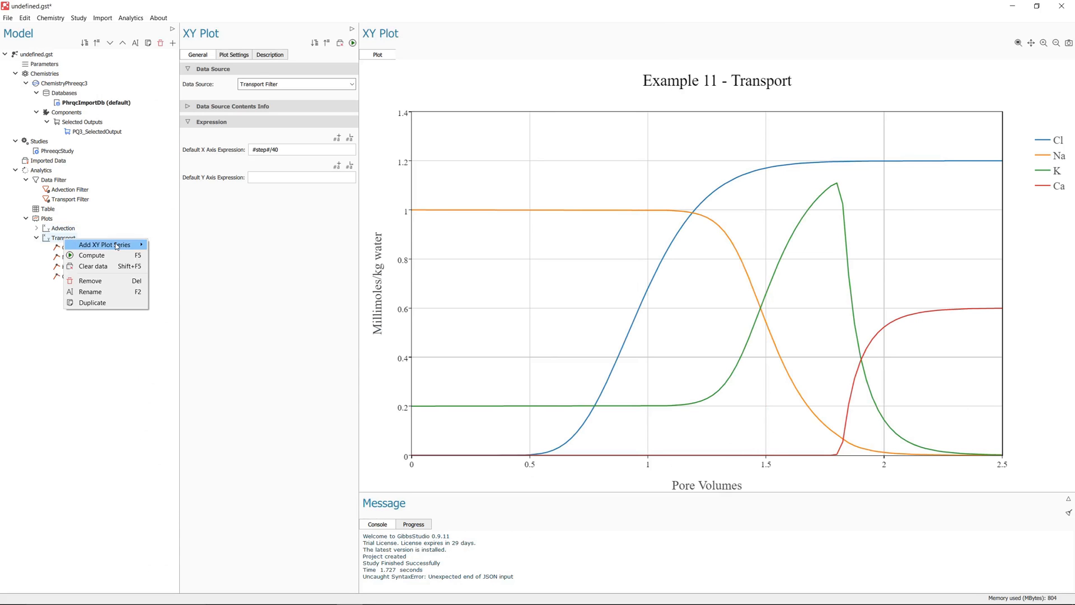
mouse_move(116, 247)
left_click(190, 244)
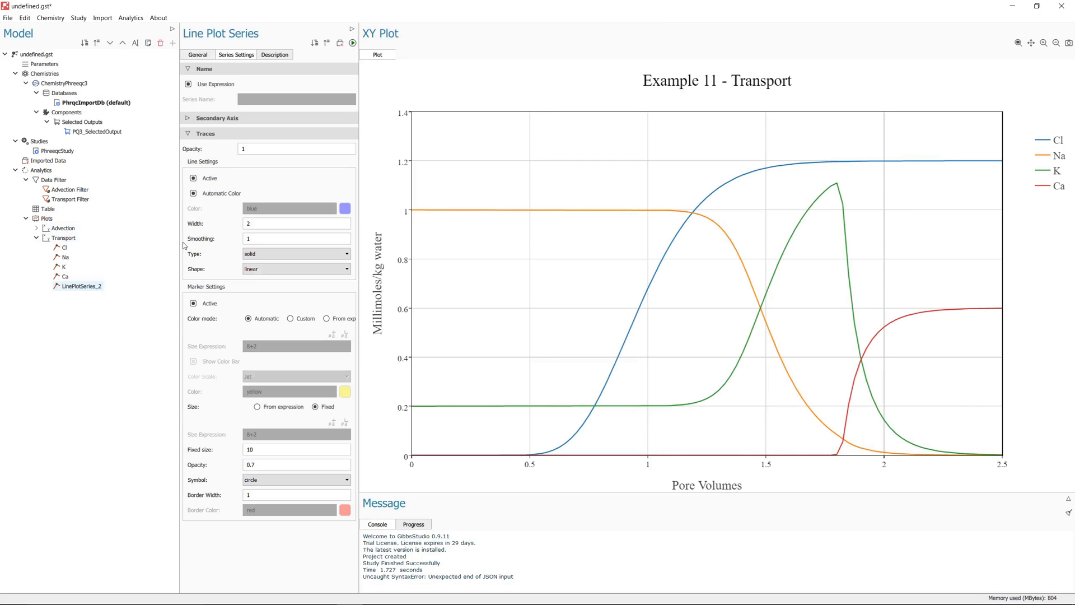
- Rename the new line plot series to Analytical Solution, and give it the custom series name Analytical Solution instead of its expression
right_click(85, 290)
left_click(128, 309)
type("A")
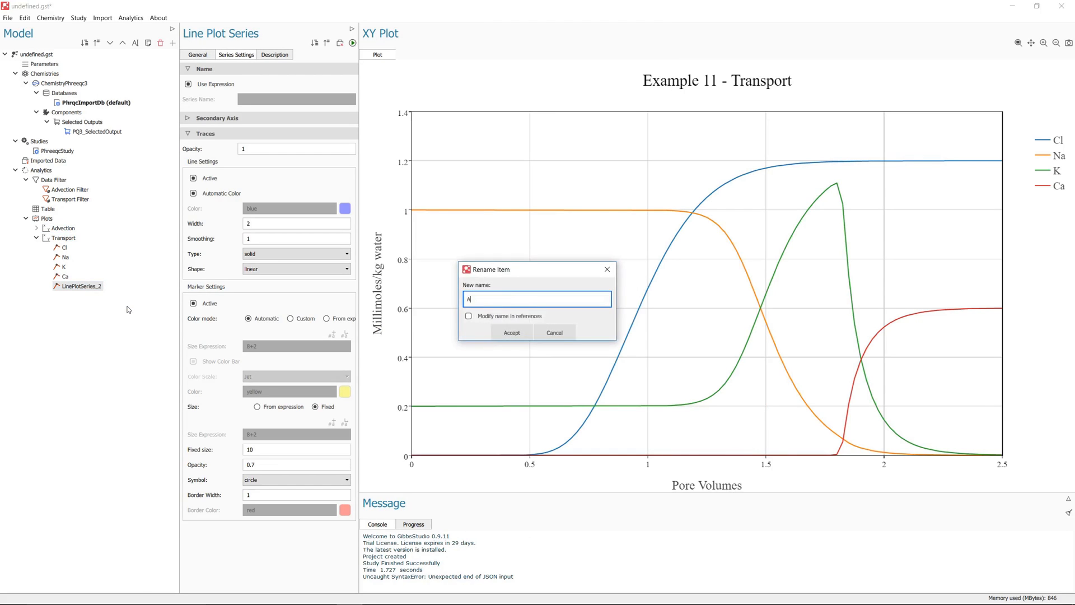
type("nalytical Solution")
key("Return")
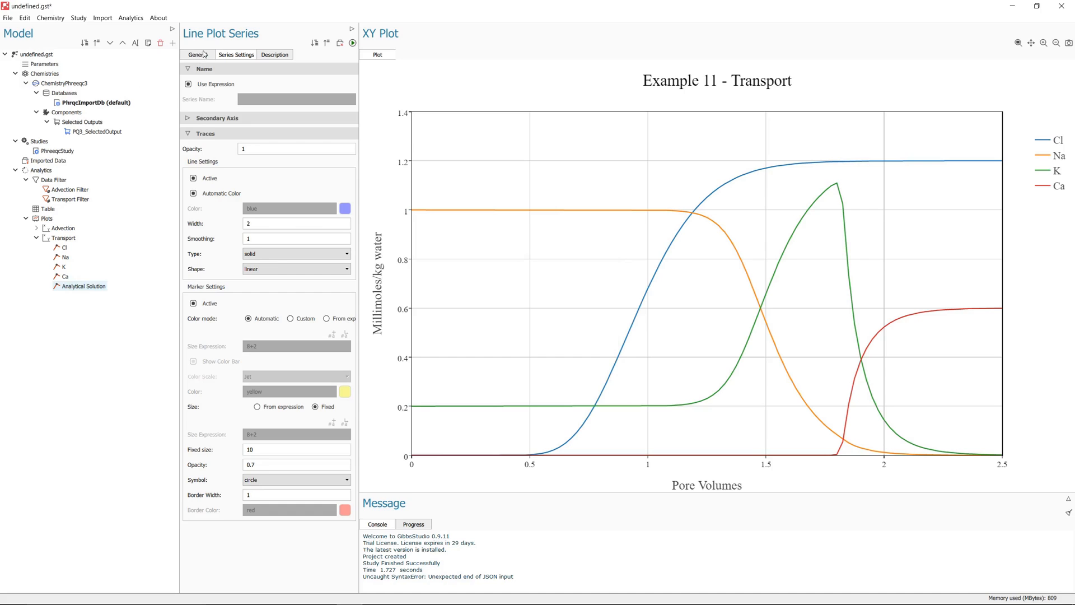
left_click(188, 85)
left_click(269, 100)
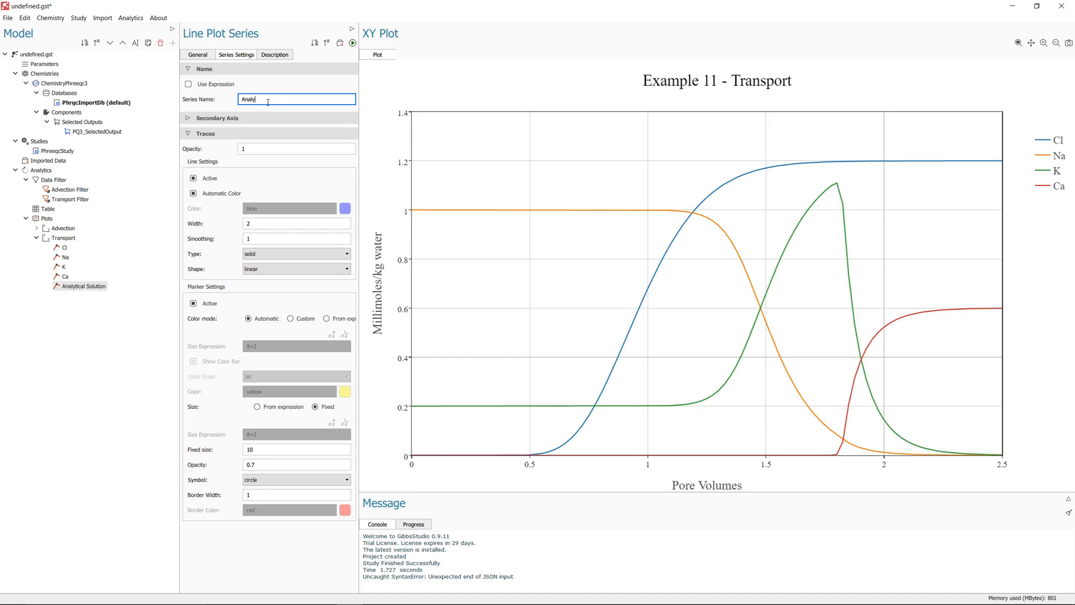
type("Analytical Solution")
- Paste the copied analytical solution formula as the Y axis expression of the Analytical Solution series
left_click(198, 54)
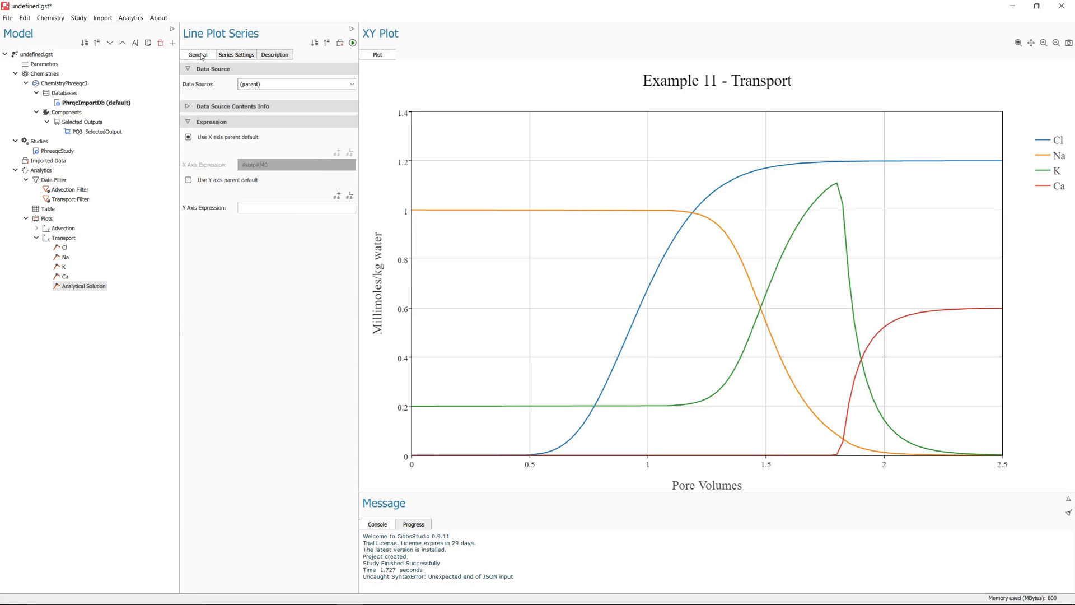
left_click(289, 207)
key("ctrl+v")
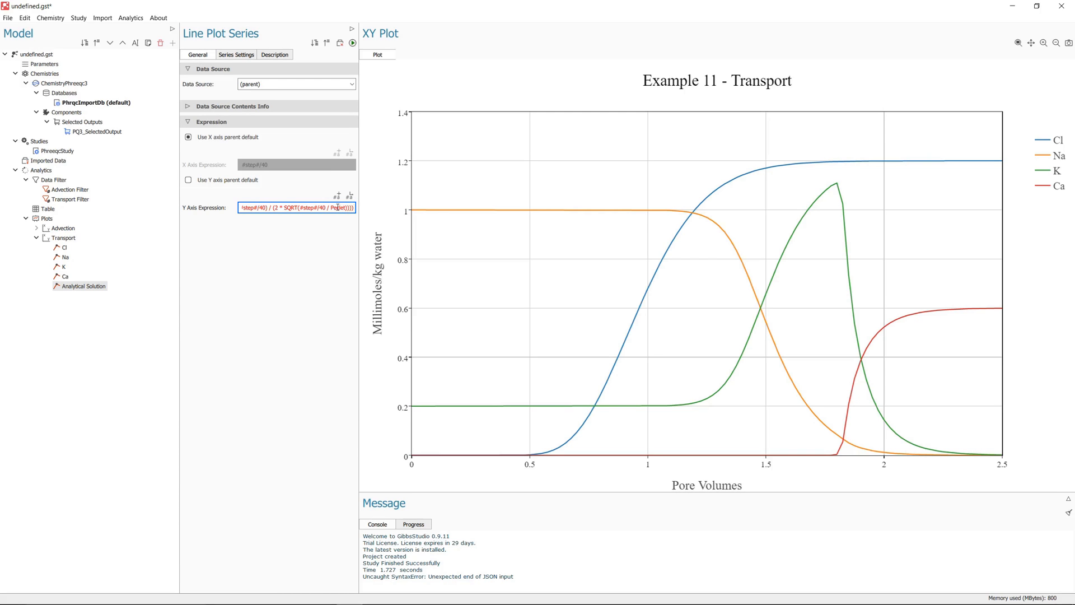
key("Home")
- Add a model parameter named Dispersivity with the definition 0.002
left_click(45, 65)
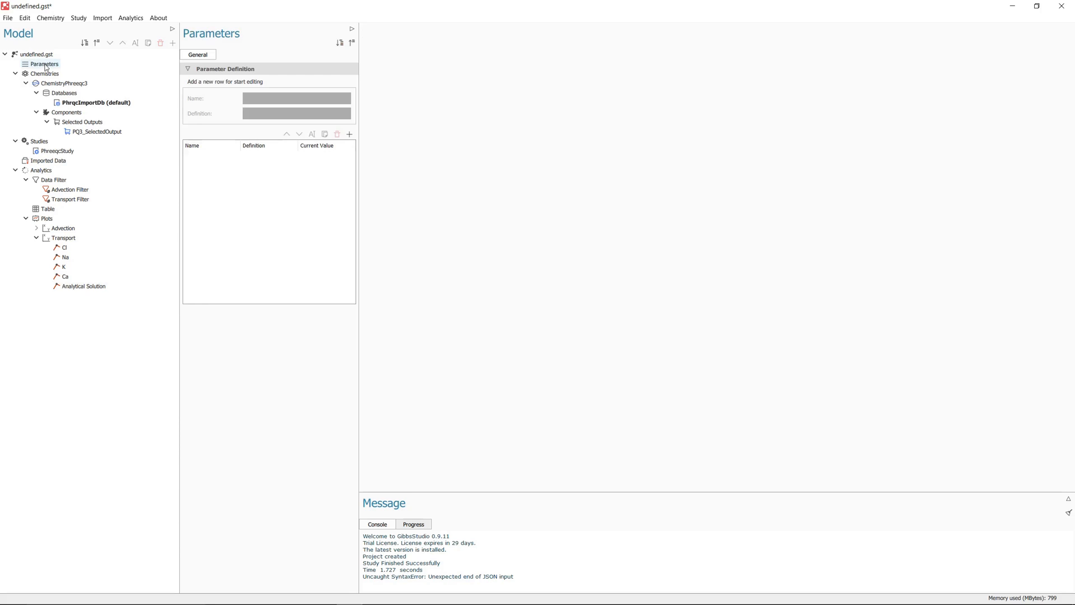
left_click(350, 134)
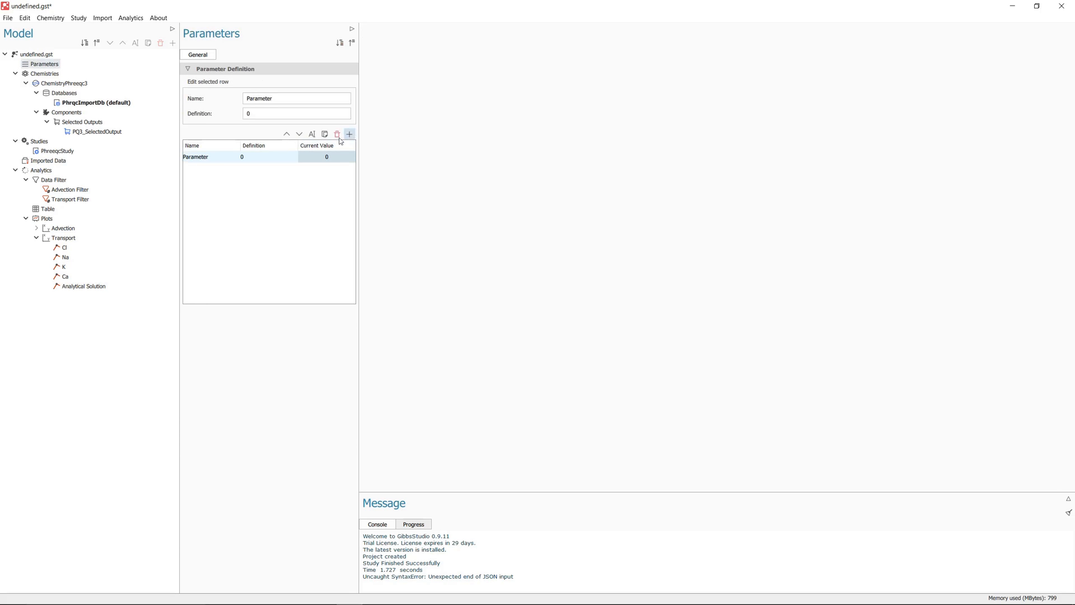
double_click(202, 159)
type("Dispersivity")
key("Tab")
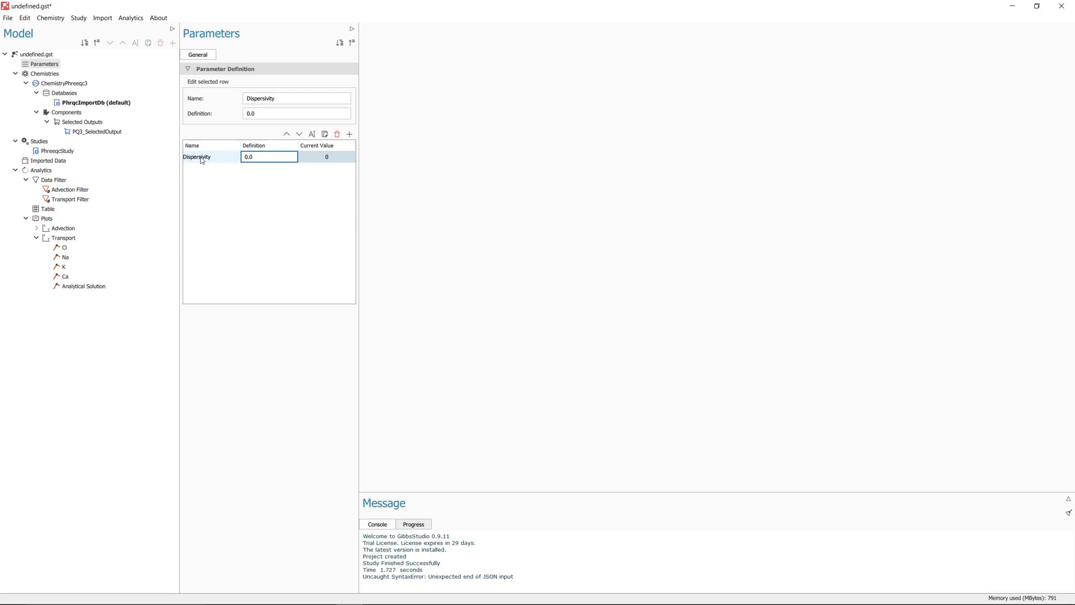
type("0.002")
- Add a second model parameter named Length with the definition 0.08
left_click(349, 134)
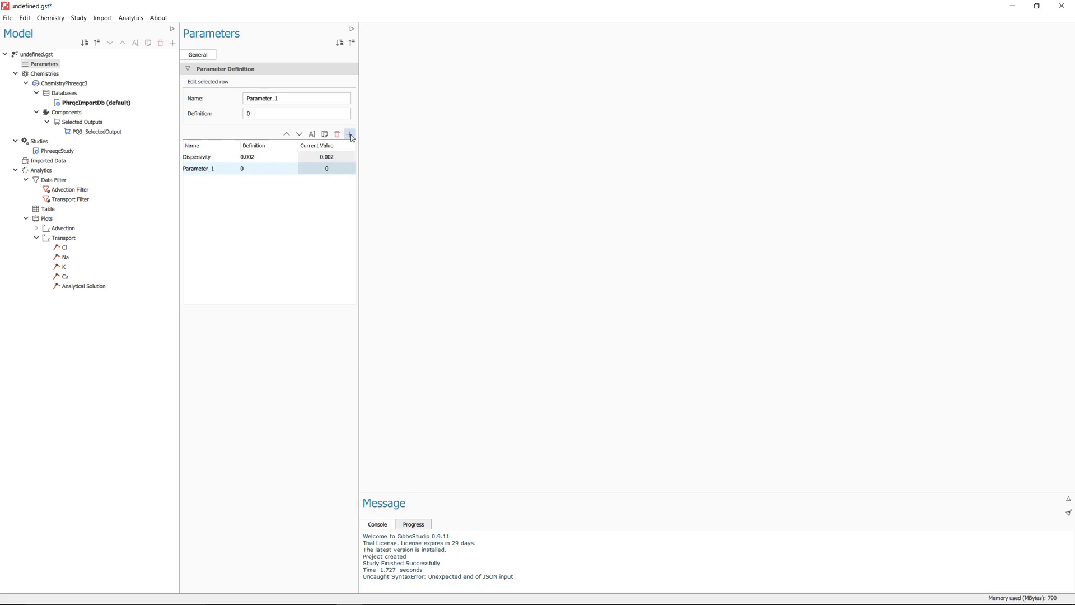
double_click(292, 99)
type("Length")
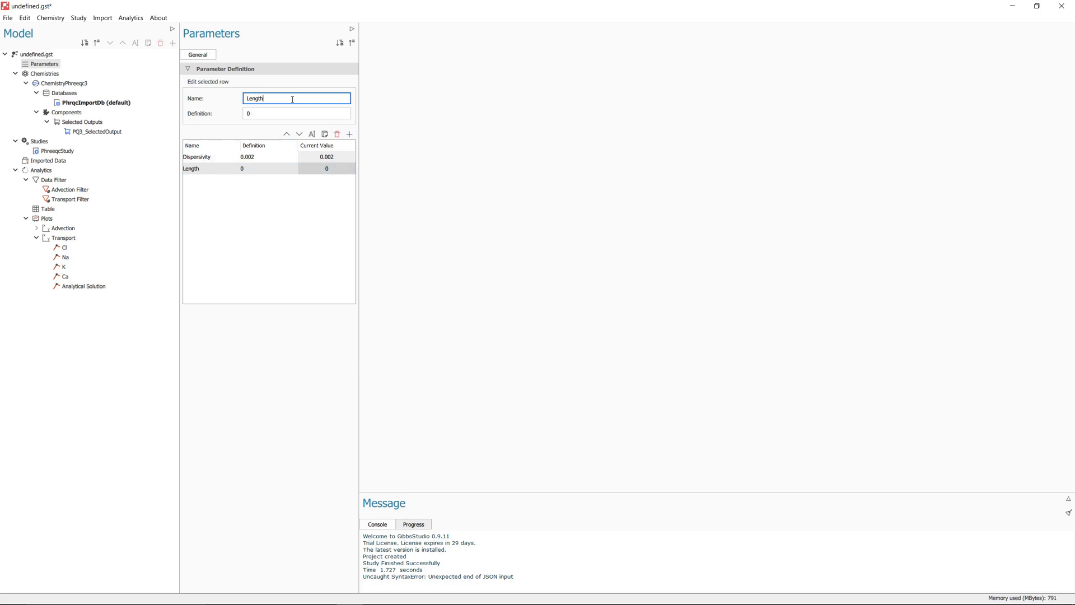
key("Tab")
type("0.08")
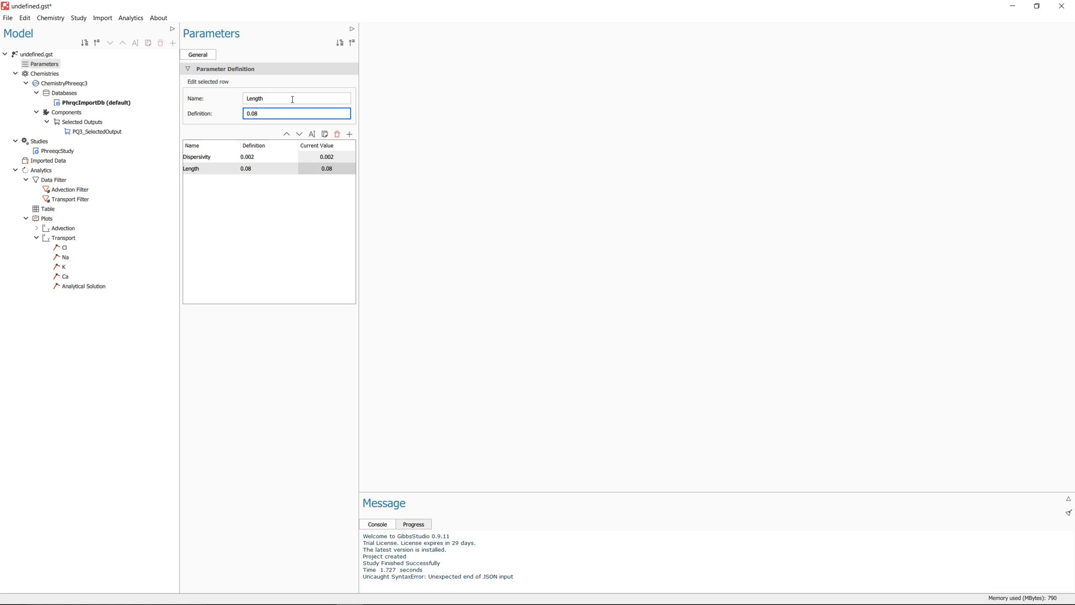
- Add a model parameter named Peclet, defined as Length/Dispersivity
left_click(349, 133)
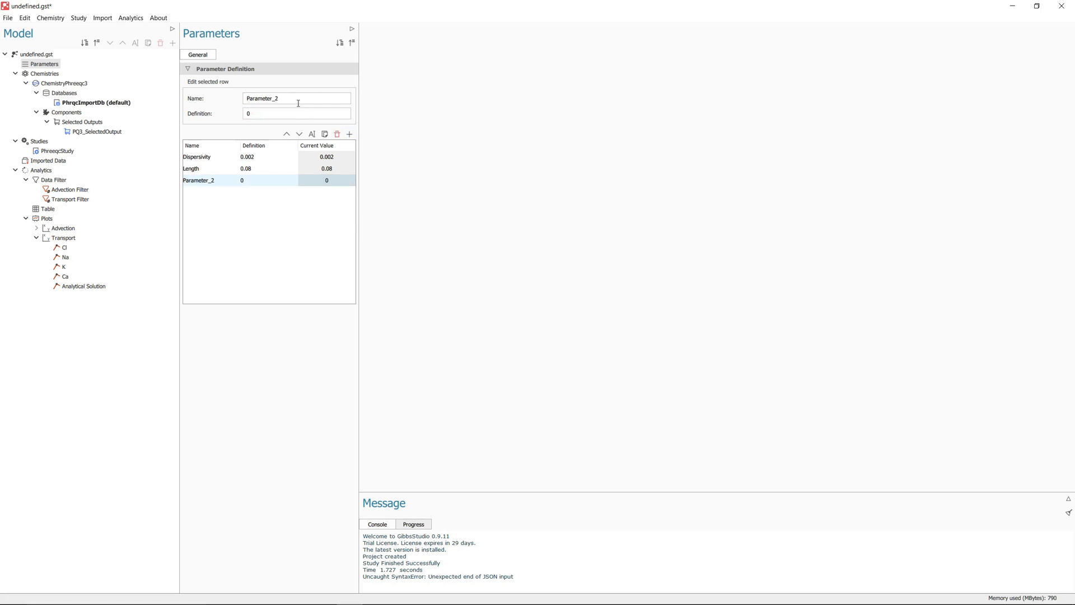
double_click(299, 103)
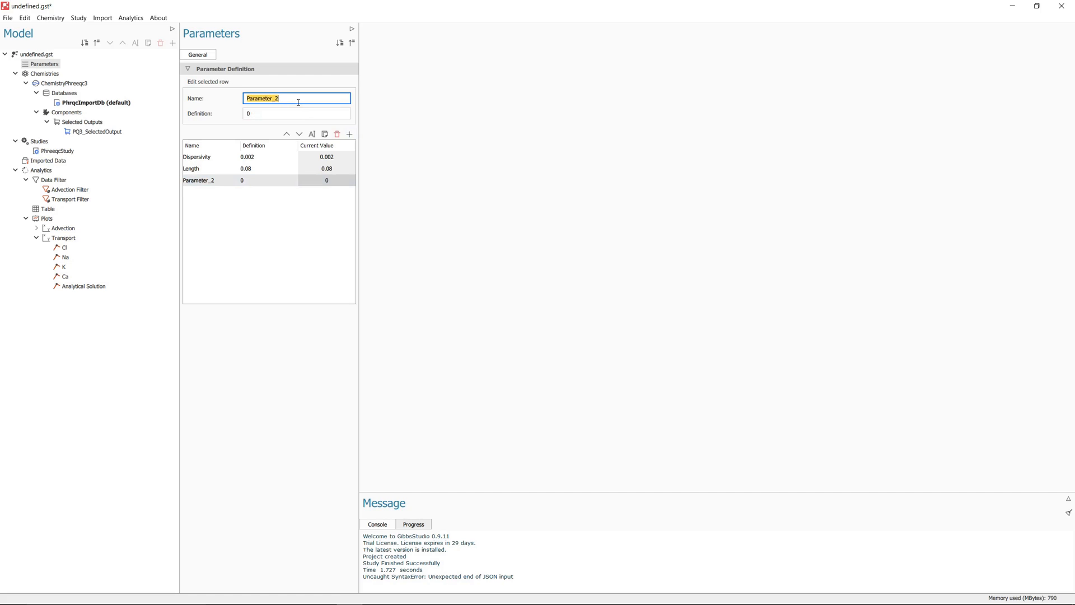
type("Pece")
key("Tab")
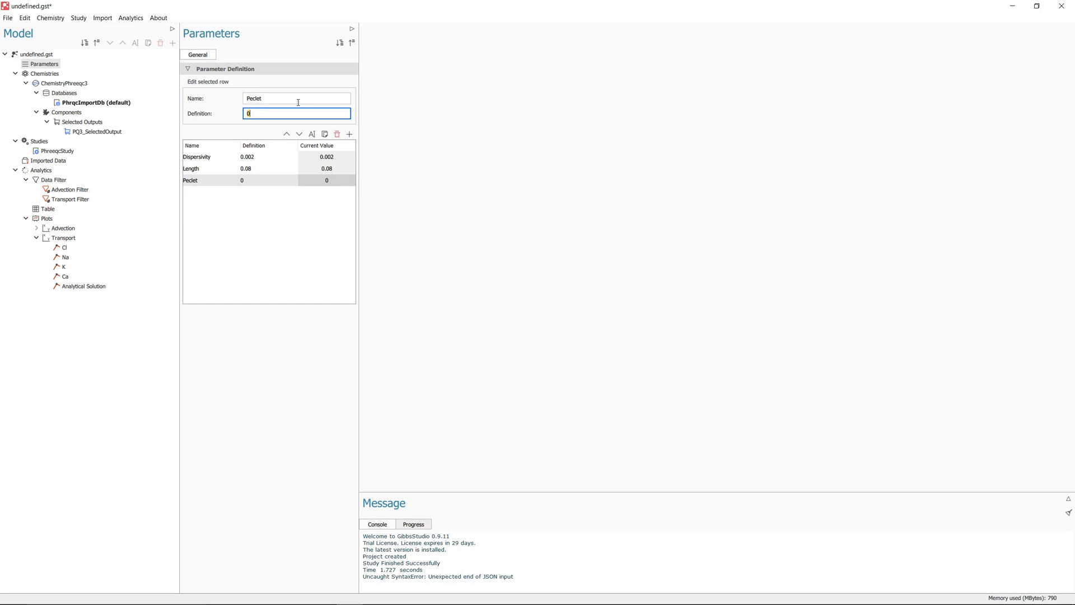
type("Length/Dispersivity")
- Add a model parameter named Ini_conc with the definition 1.2
left_click(350, 134)
double_click(298, 103)
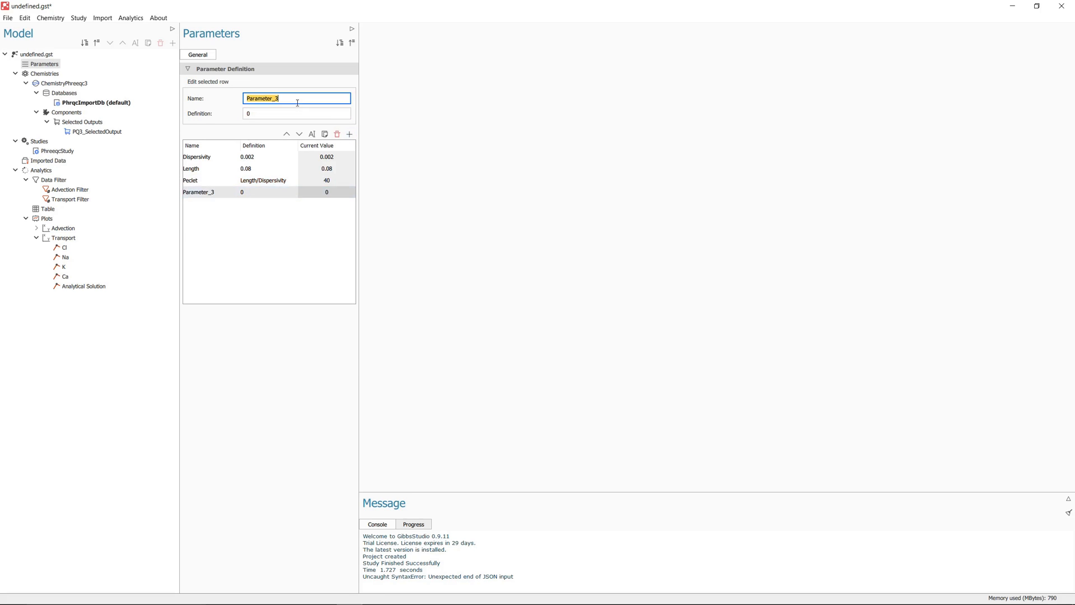
type("Ini_conc")
key("Tab")
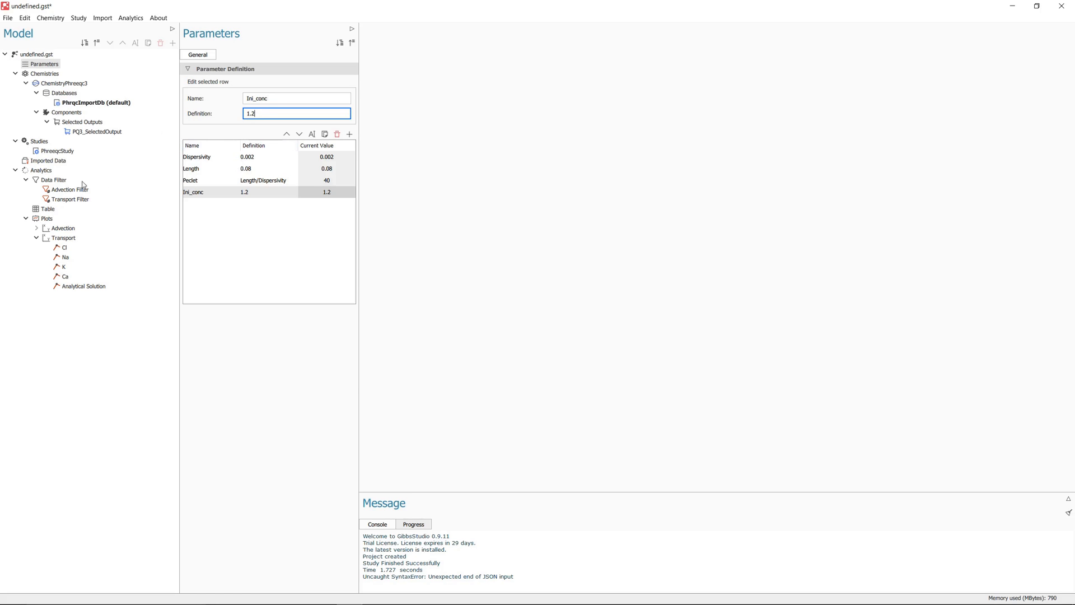
- Run PhreeqcStudy again with the new parameters defined
left_click(69, 151)
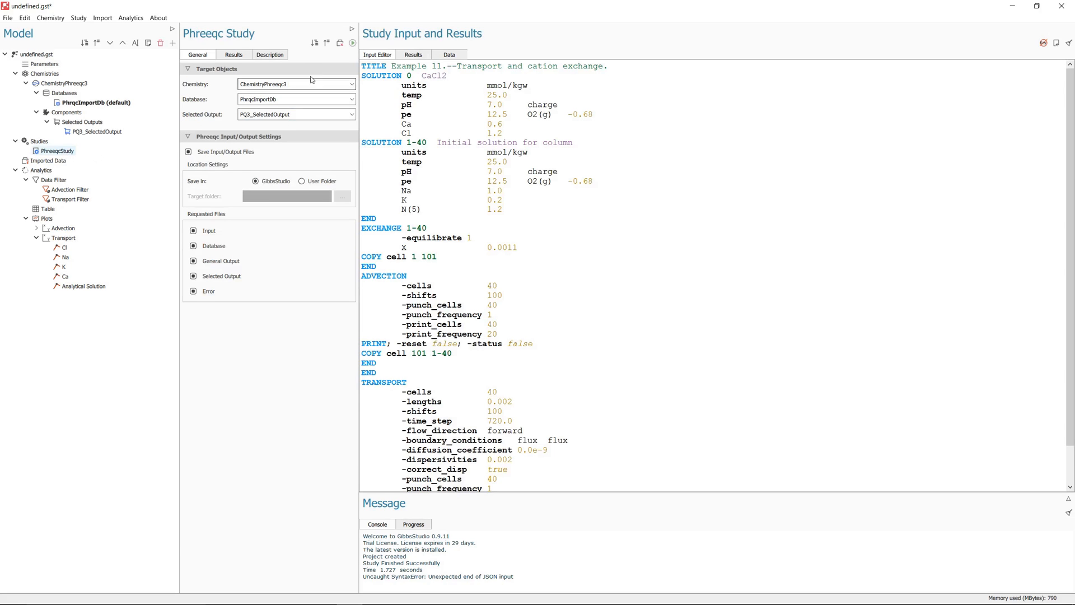
left_click(342, 44)
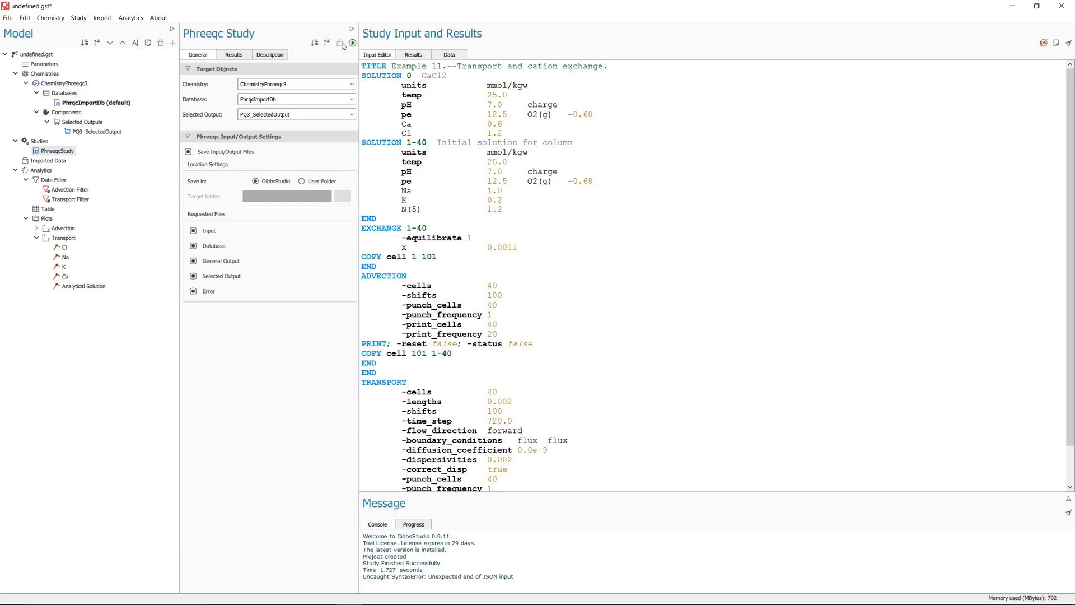
left_click(353, 43)
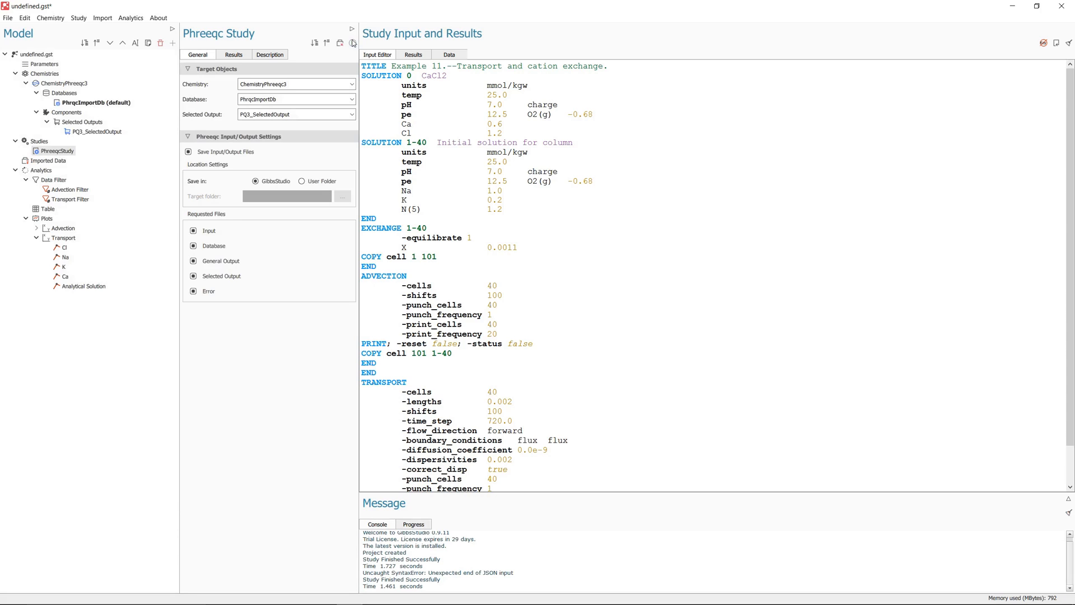
- Compute the Analytical Solution series so that it is drawn on the Transport plot
left_click(63, 238)
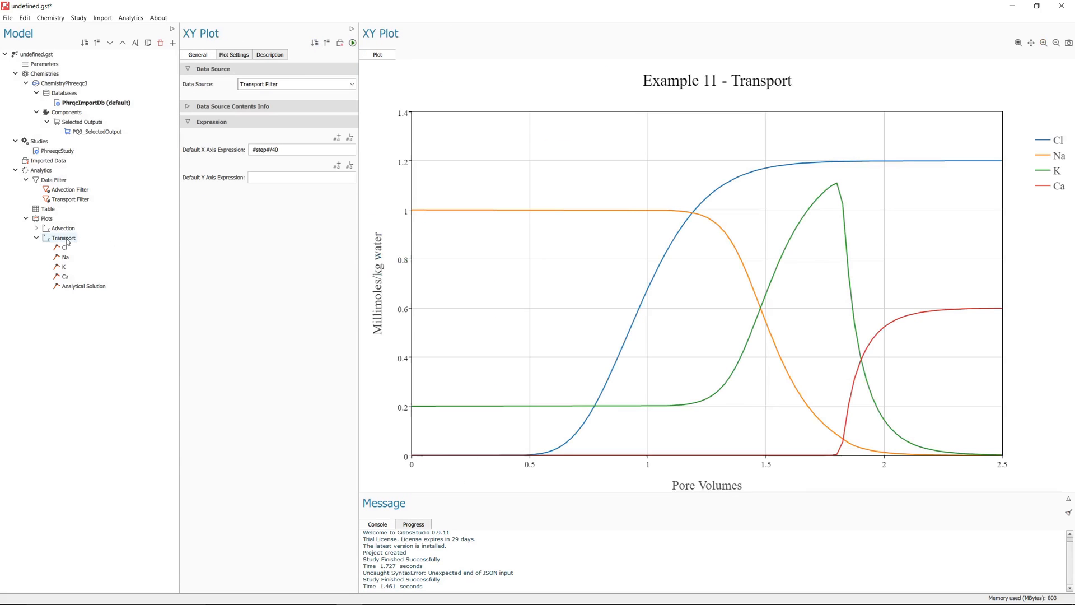
left_click(84, 287)
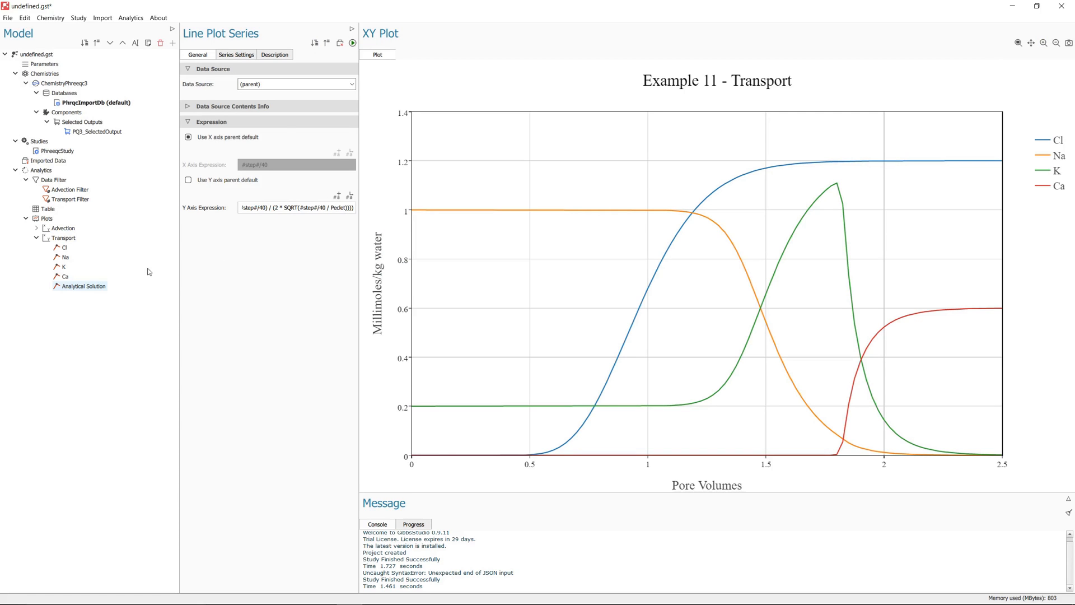
left_click(352, 42)
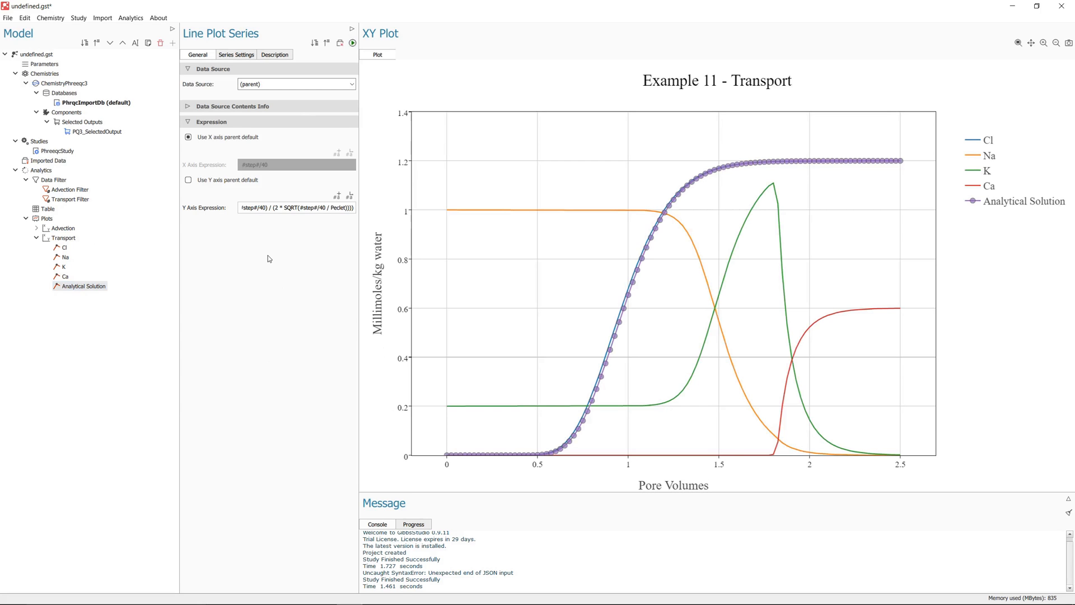
- Collapse the Transport plot's series in the model tree and view the Advection and Transport plots in turn
left_click(59, 238)
left_click(35, 238)
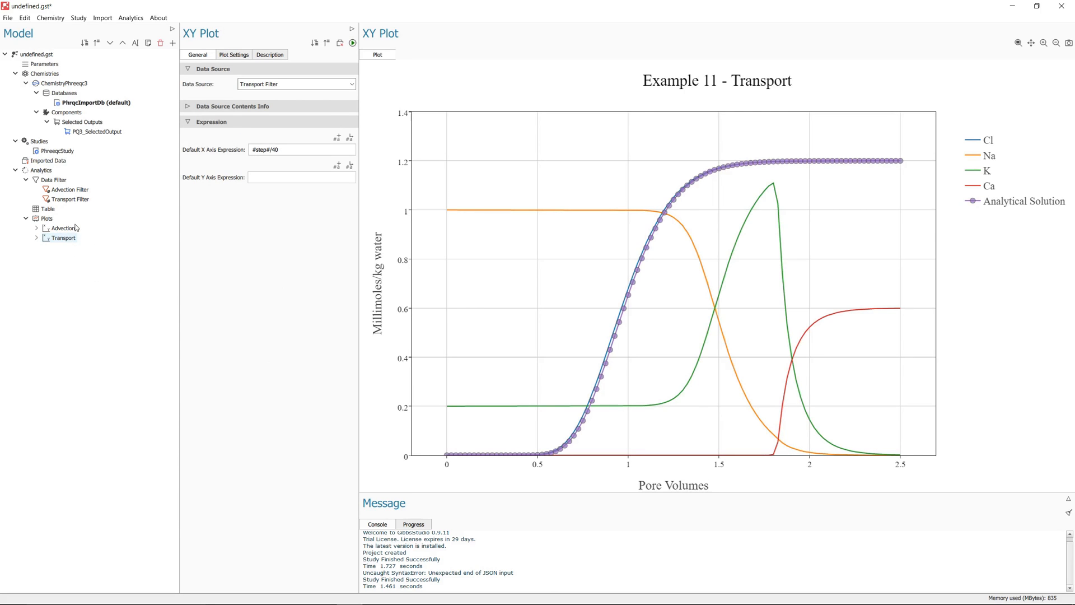
left_click(65, 229)
left_click(75, 240)
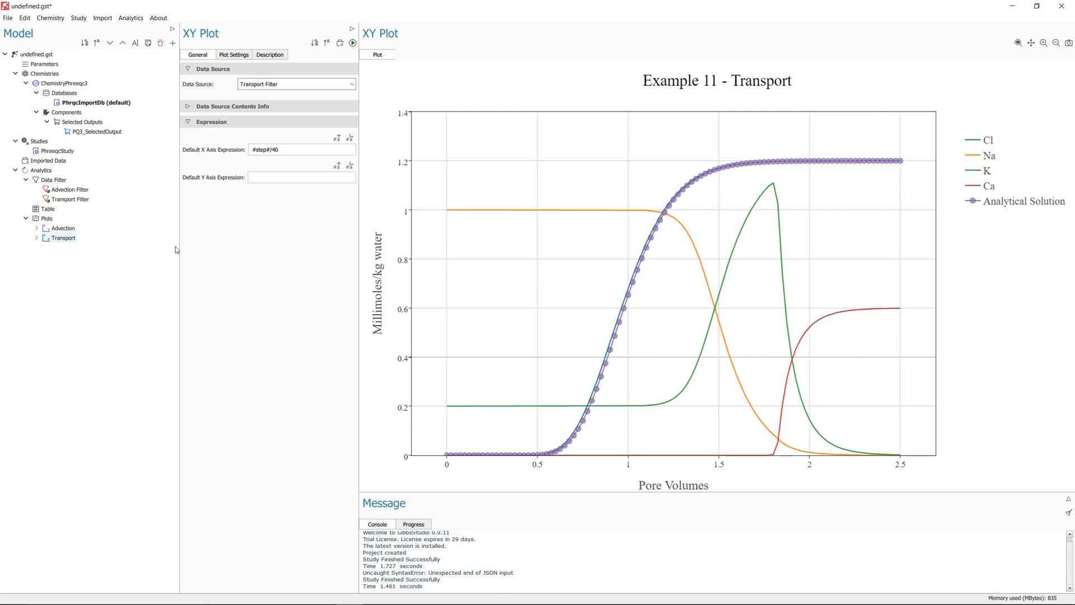